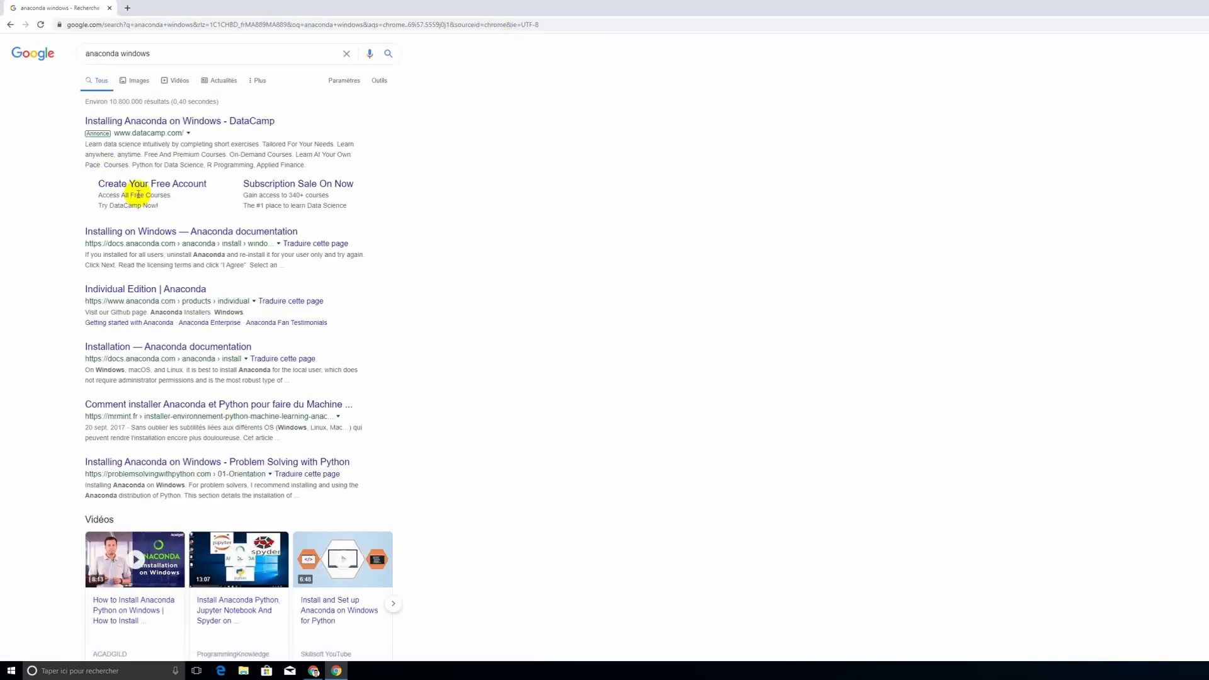
Step: Start downloading the Windows 64-bit Python 3.7 graphical installer via the Installing on Windows guide, and cancel the download
click(197, 231)
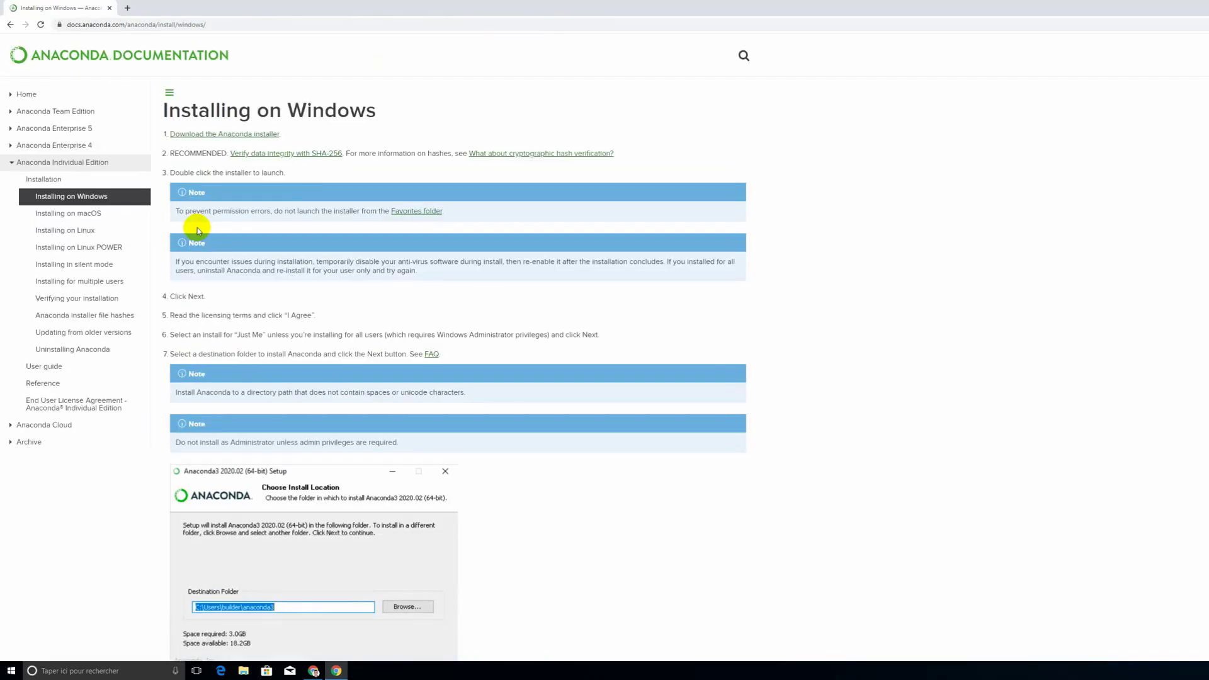
click(238, 135)
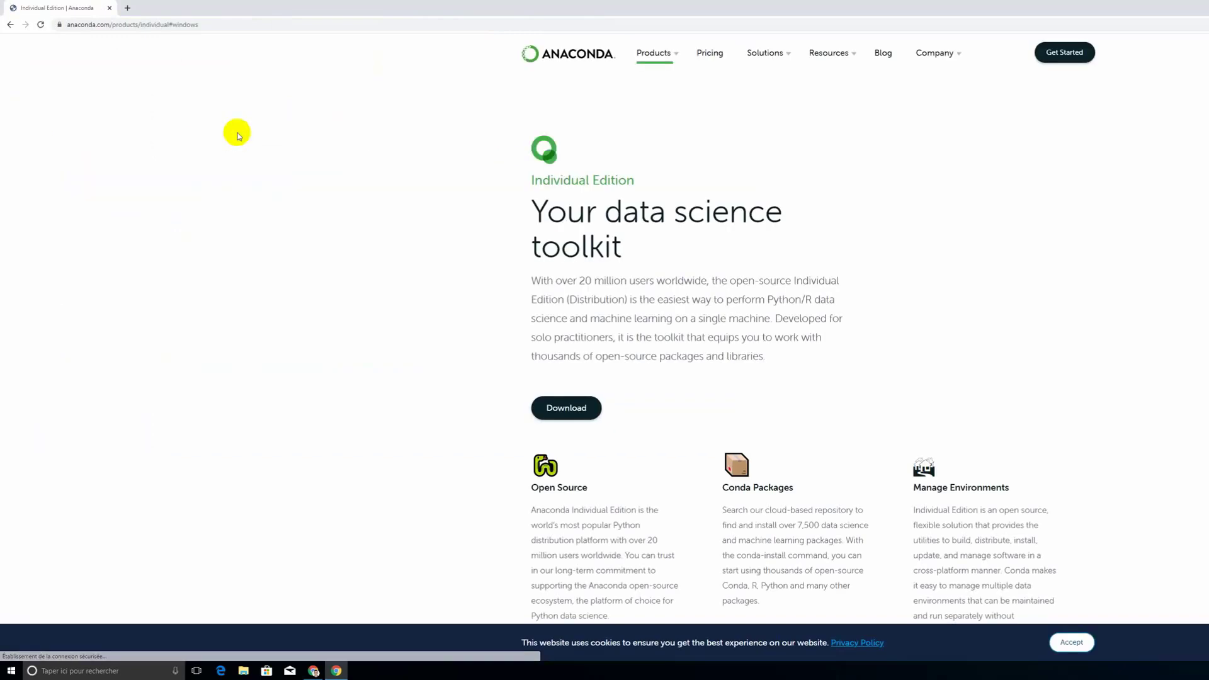
click(566, 406)
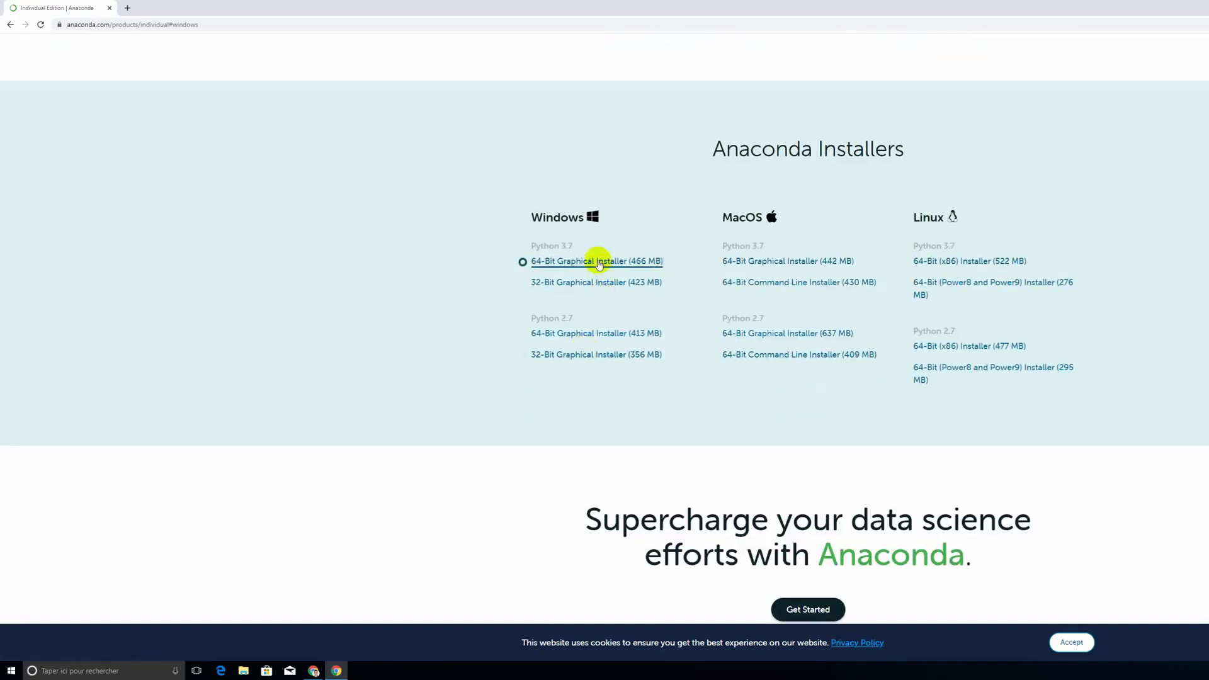
click(609, 262)
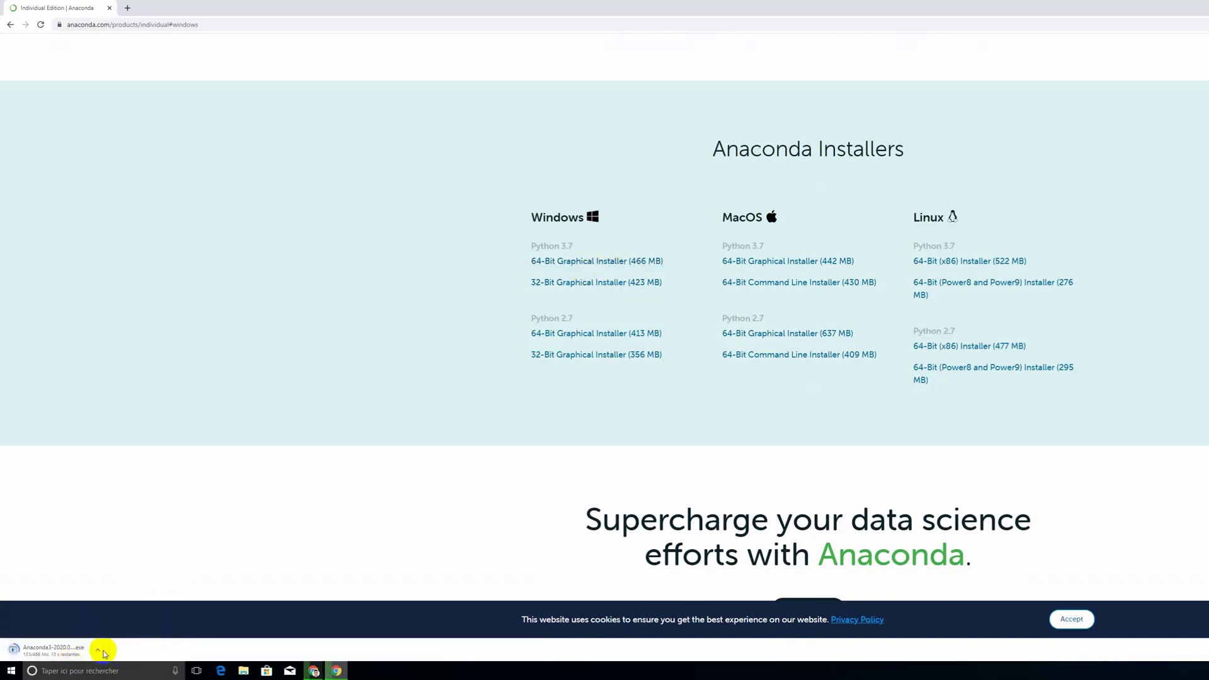
click(97, 649)
click(120, 634)
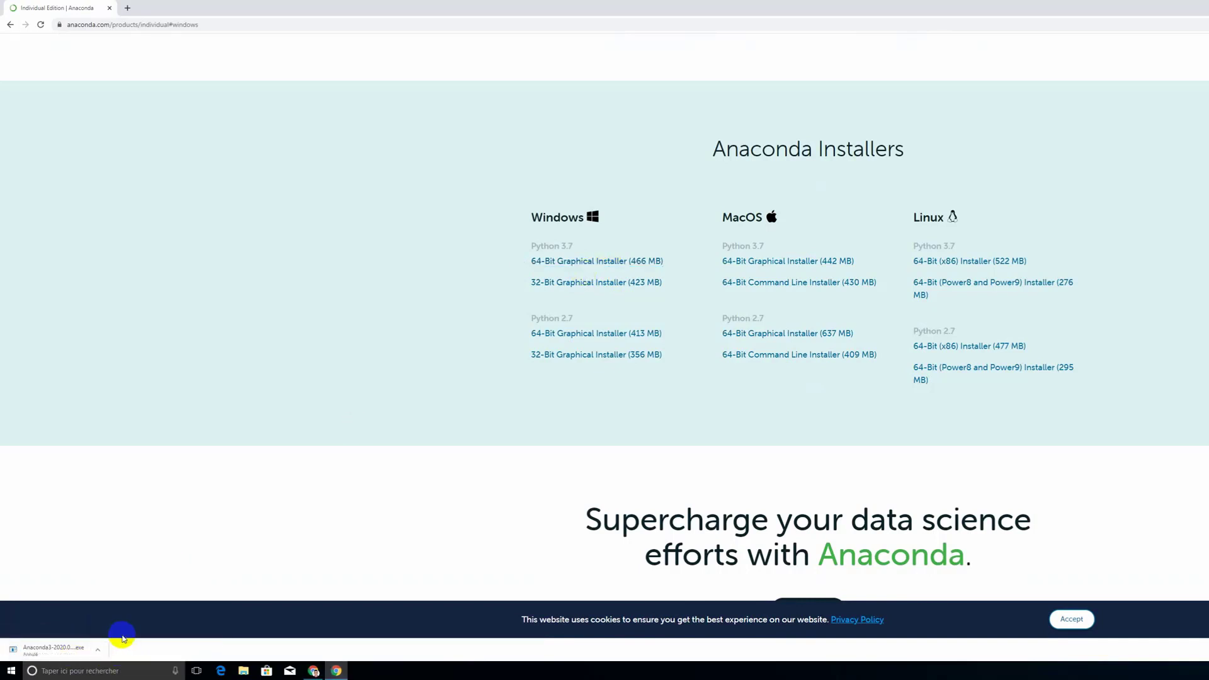
Step: Run the Anaconda3-2020.02-Windows-x86_64 installer from the Téléchargements folder as administrator
key(super+e)
double_click(1005, 218)
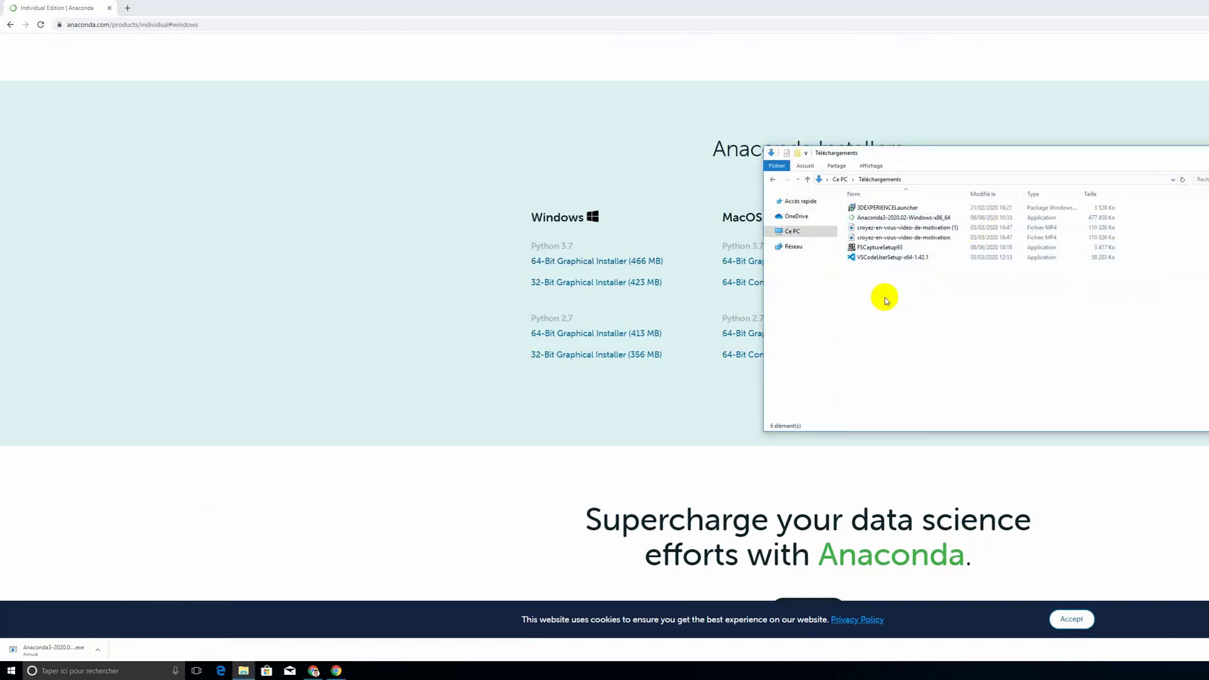
click(917, 219)
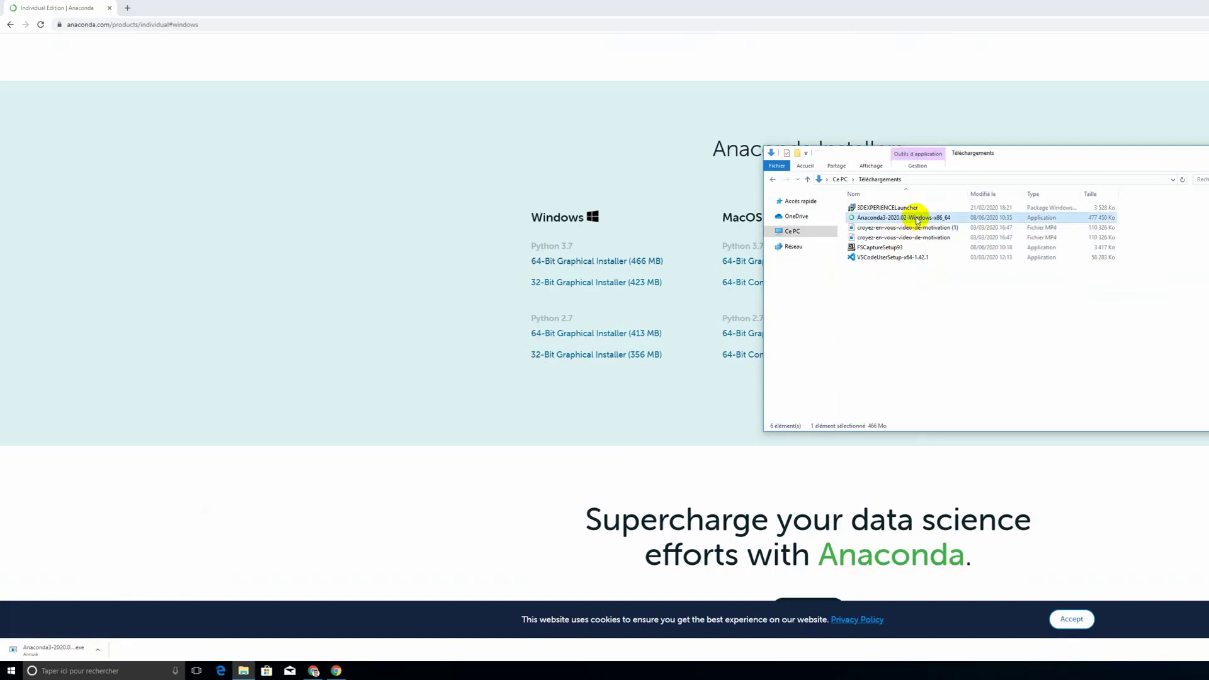
right_click(917, 219)
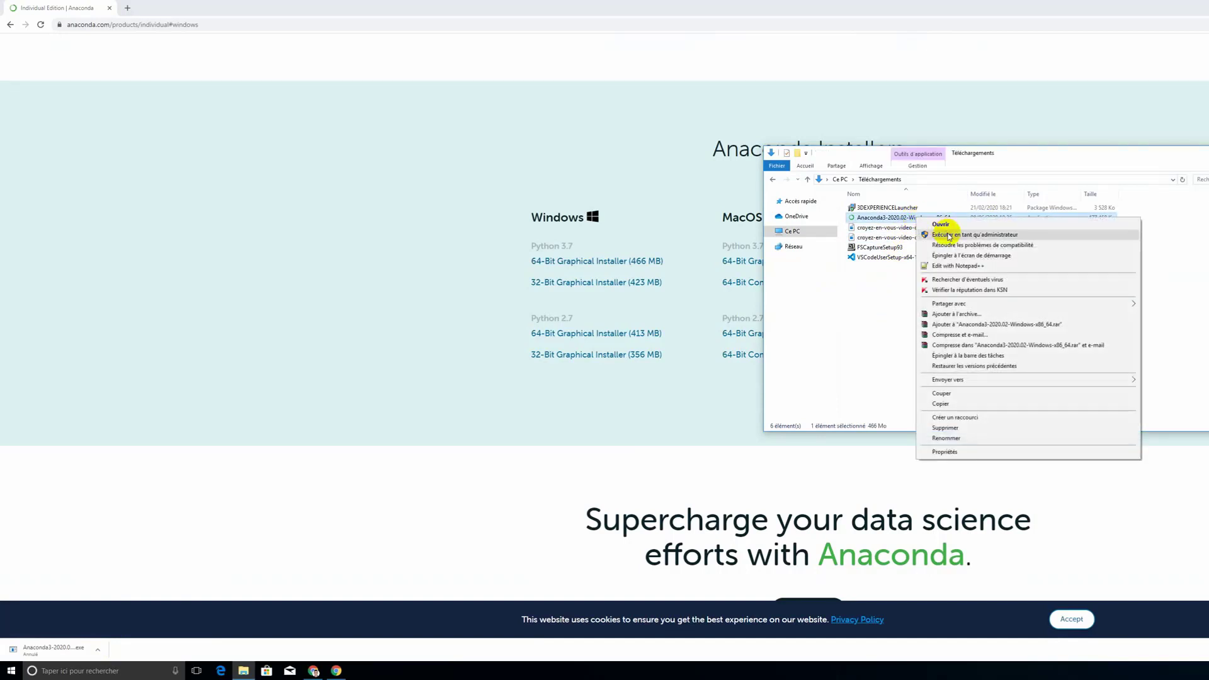
click(948, 235)
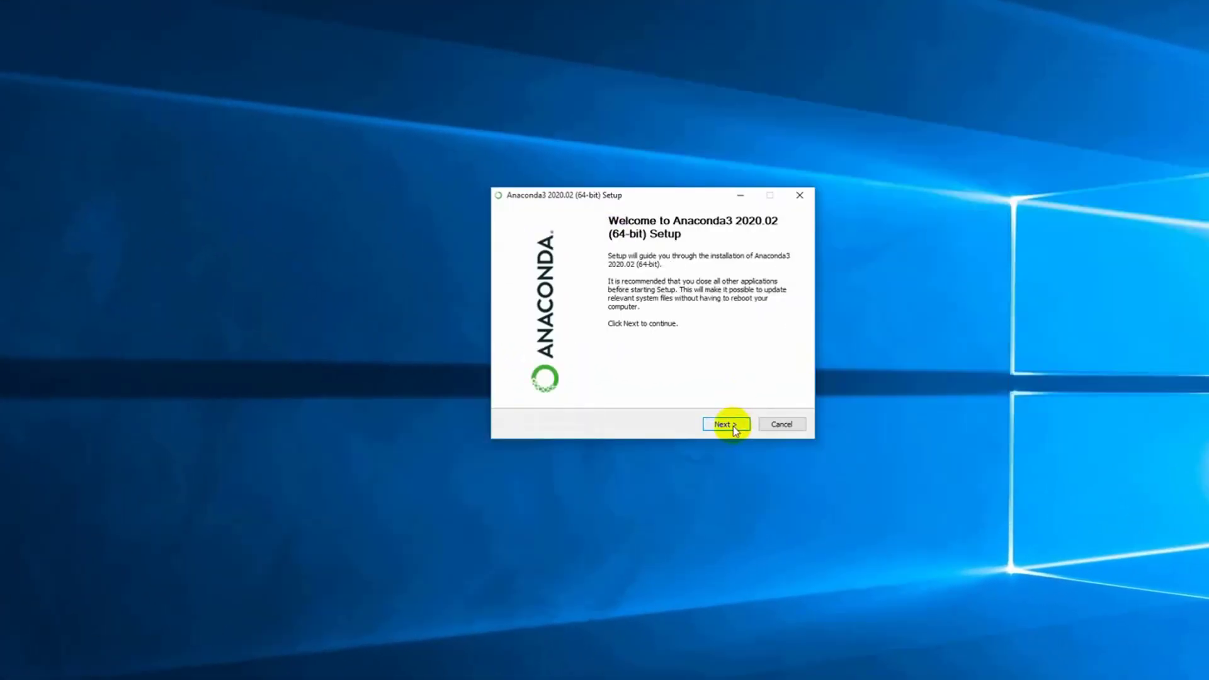
Step: Accept the Anaconda3 license agreement and choose the Just Me installation type with the proposed destination folder
click(733, 425)
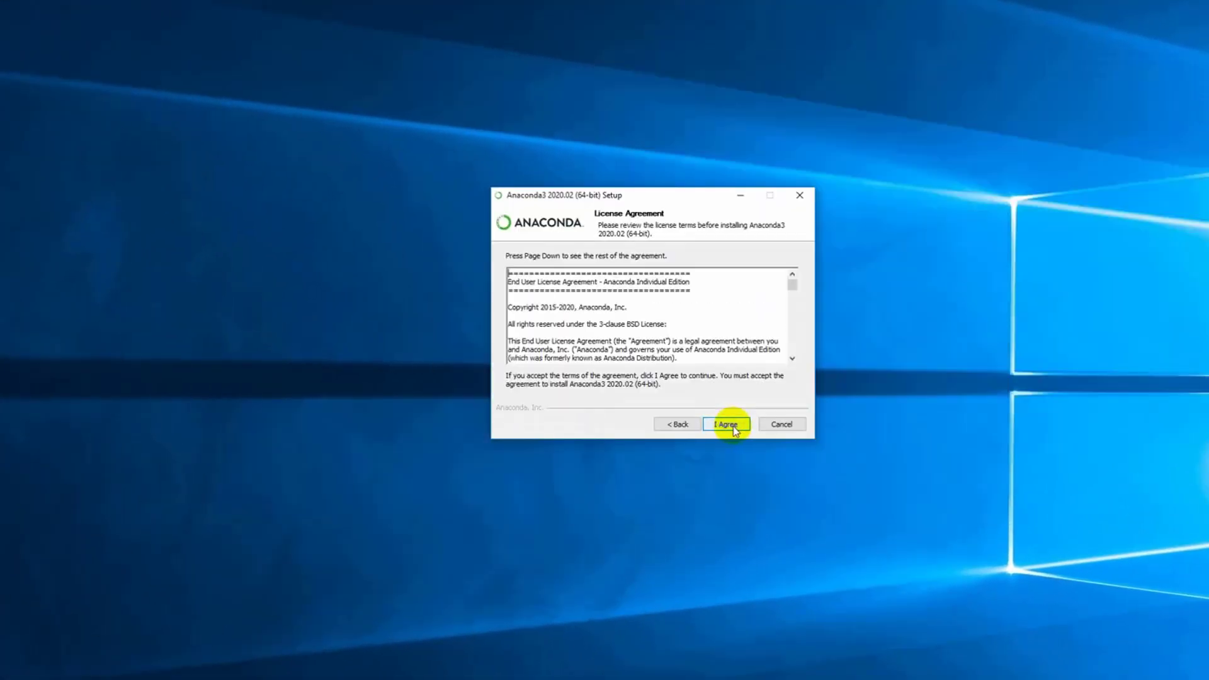
click(733, 425)
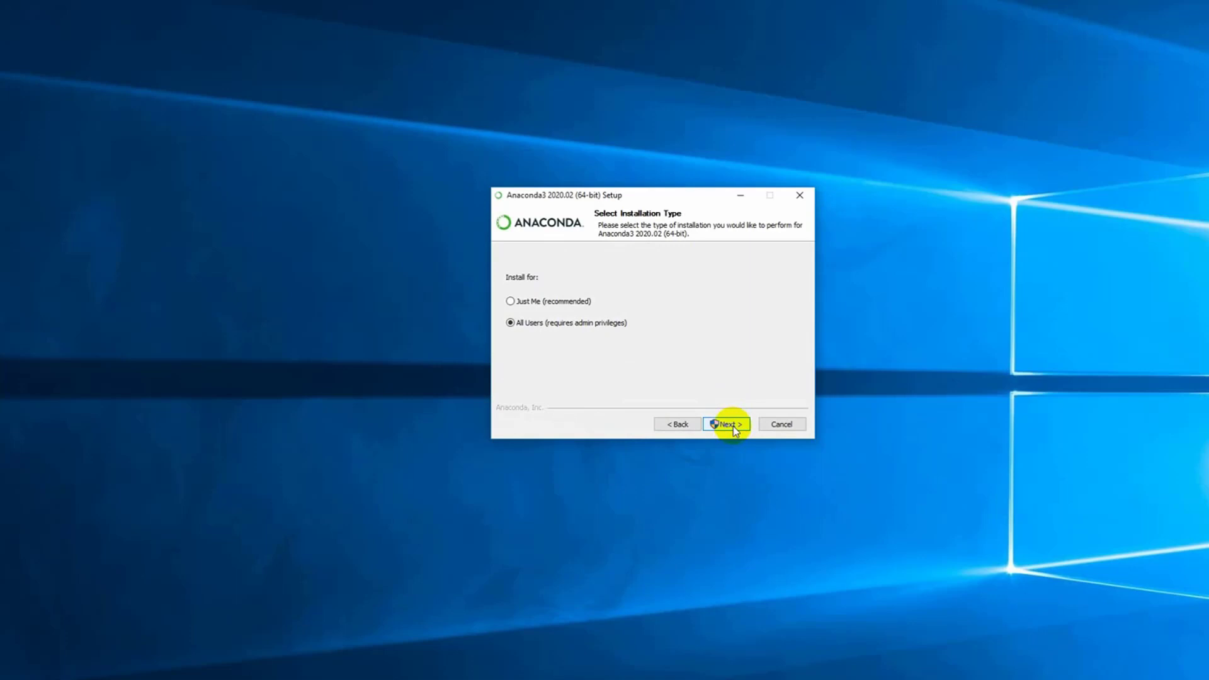
click(571, 302)
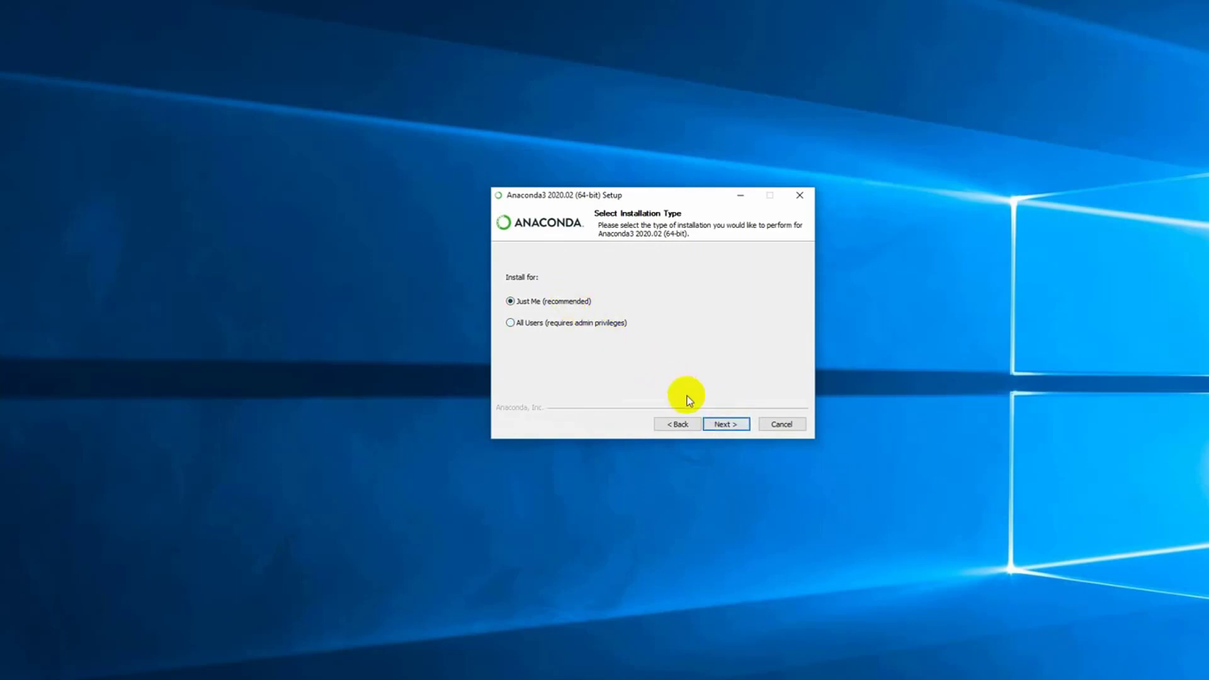
click(729, 426)
click(728, 427)
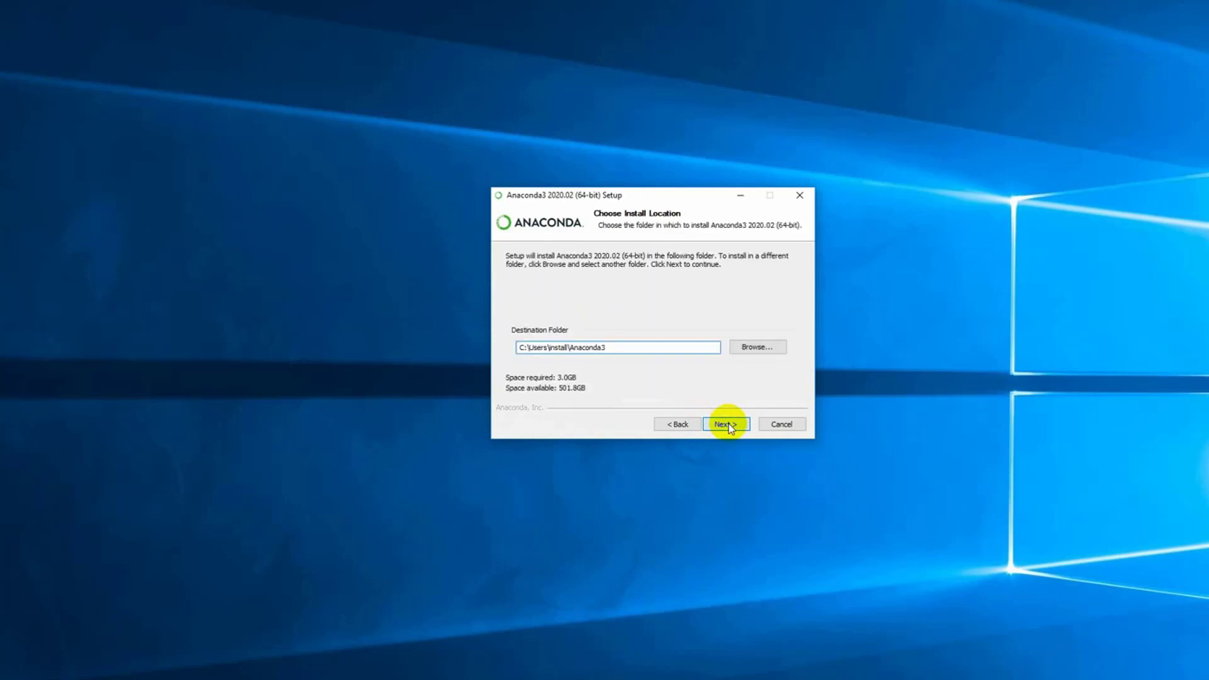
Step: Install Anaconda3 with the option to add it to the PATH environment variable enabled
click(601, 272)
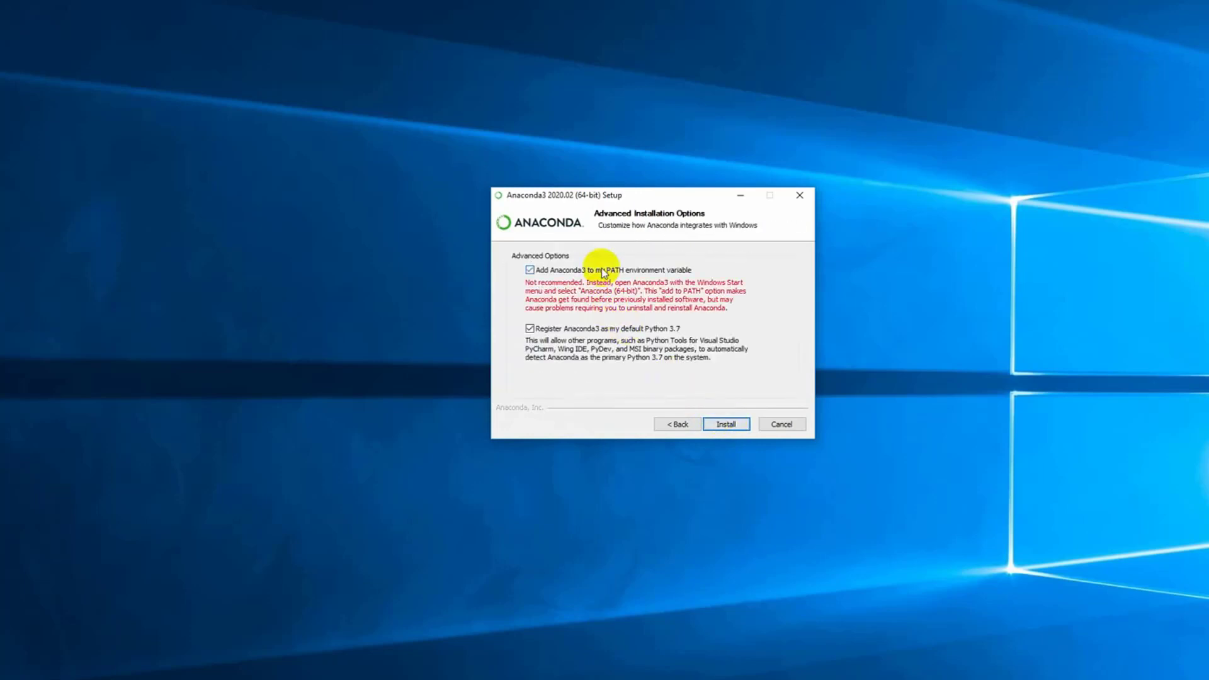
click(726, 424)
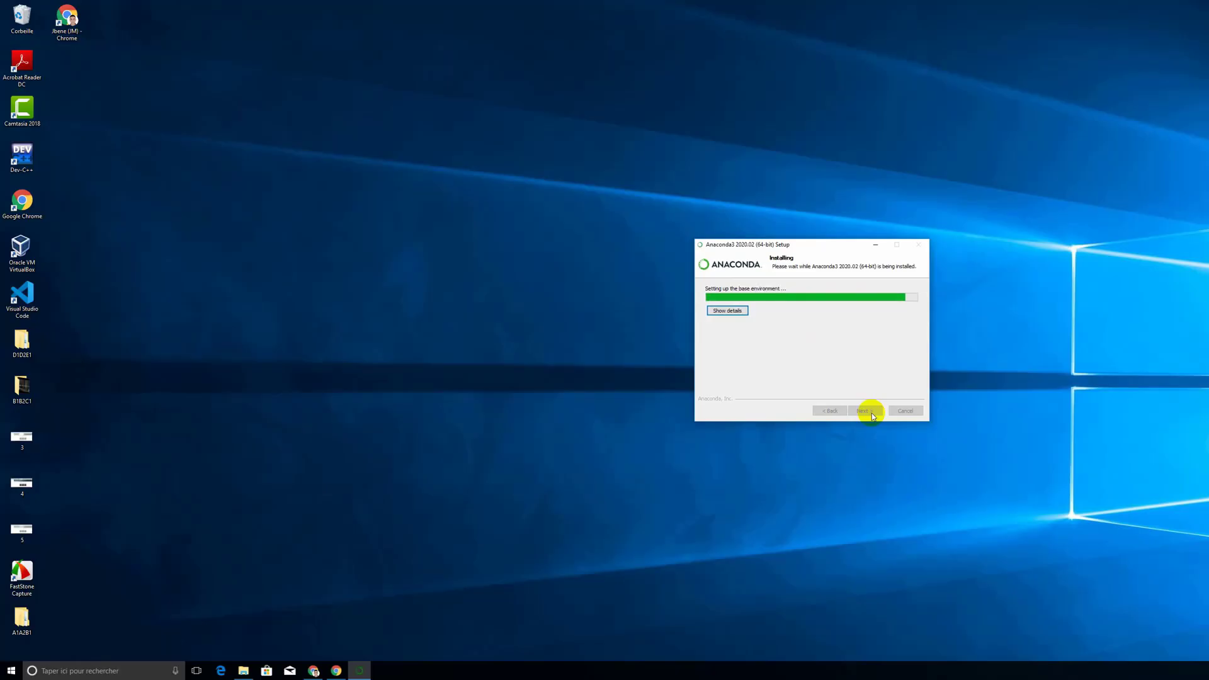
click(864, 410)
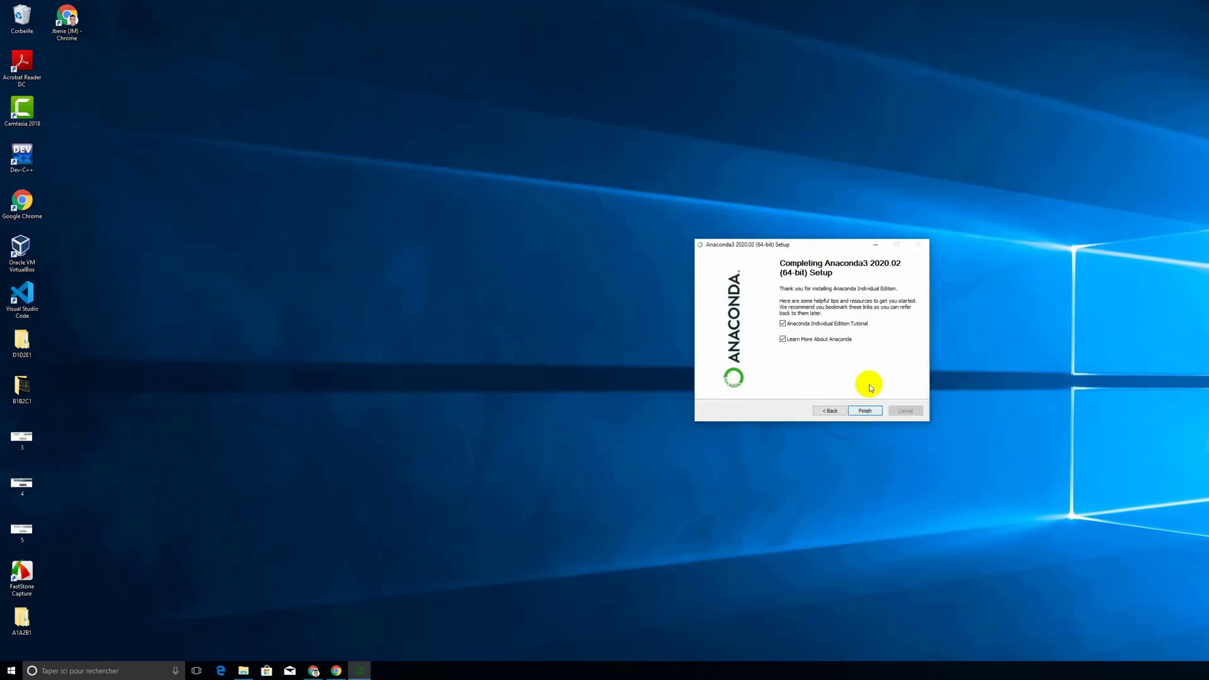
Step: Finish the setup with the Anaconda Individual Edition Tutorial and Learn More About Anaconda options turned off
click(852, 325)
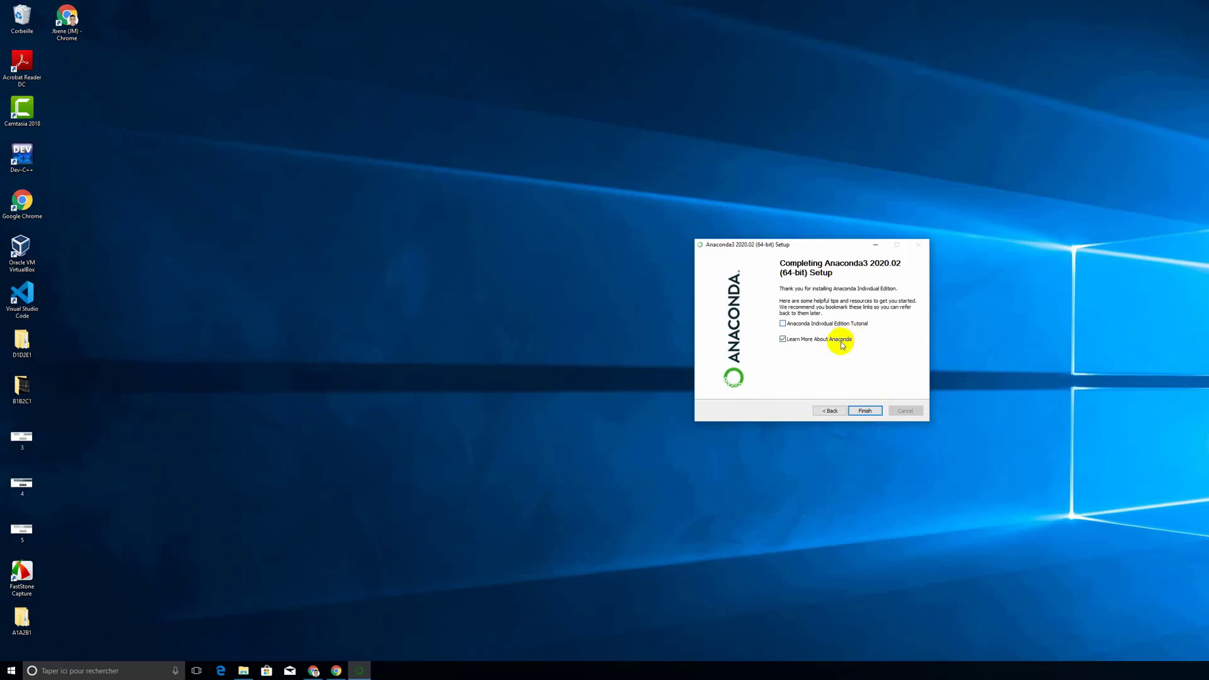
click(838, 338)
click(871, 413)
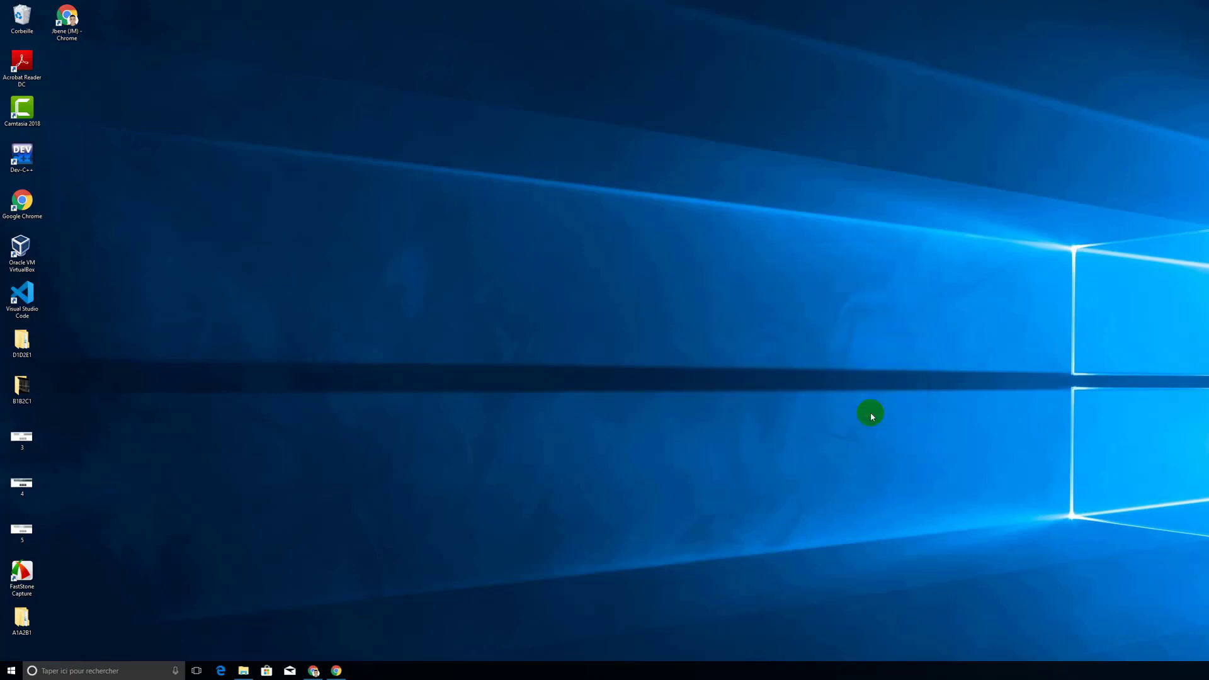
Step: Search Windows for "anaconda", start Anaconda Navigator, dismiss its welcome message and show the list of environments
click(130, 670)
text(anaconda)
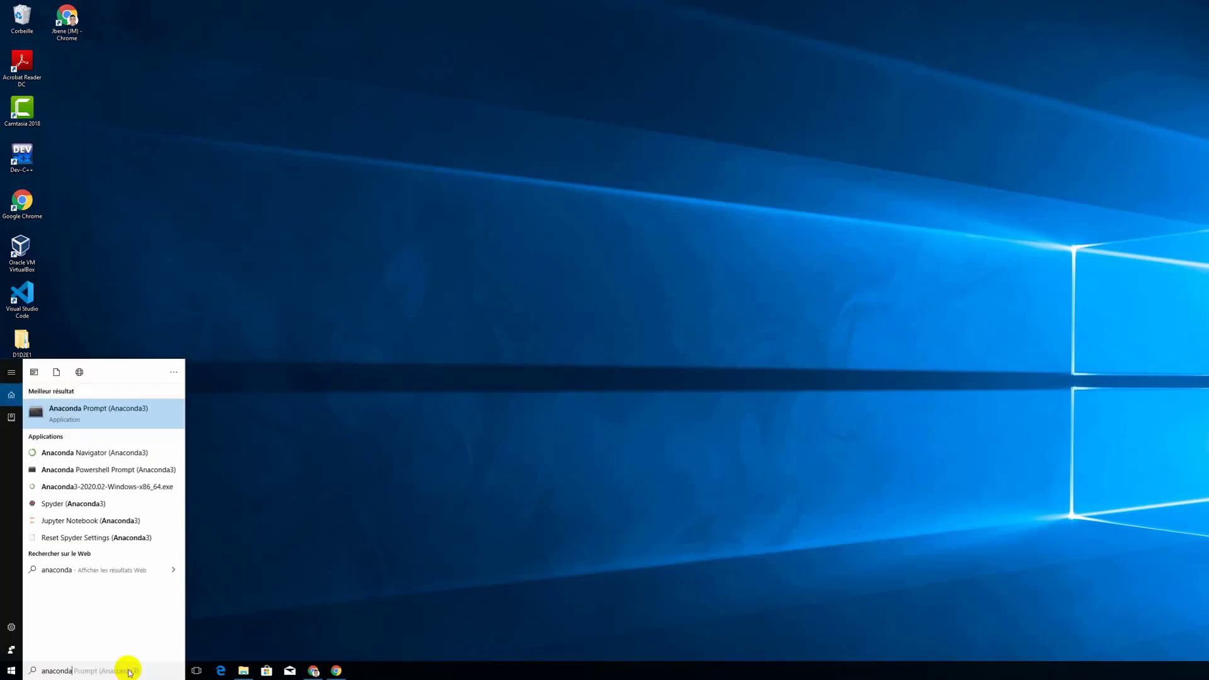
click(134, 453)
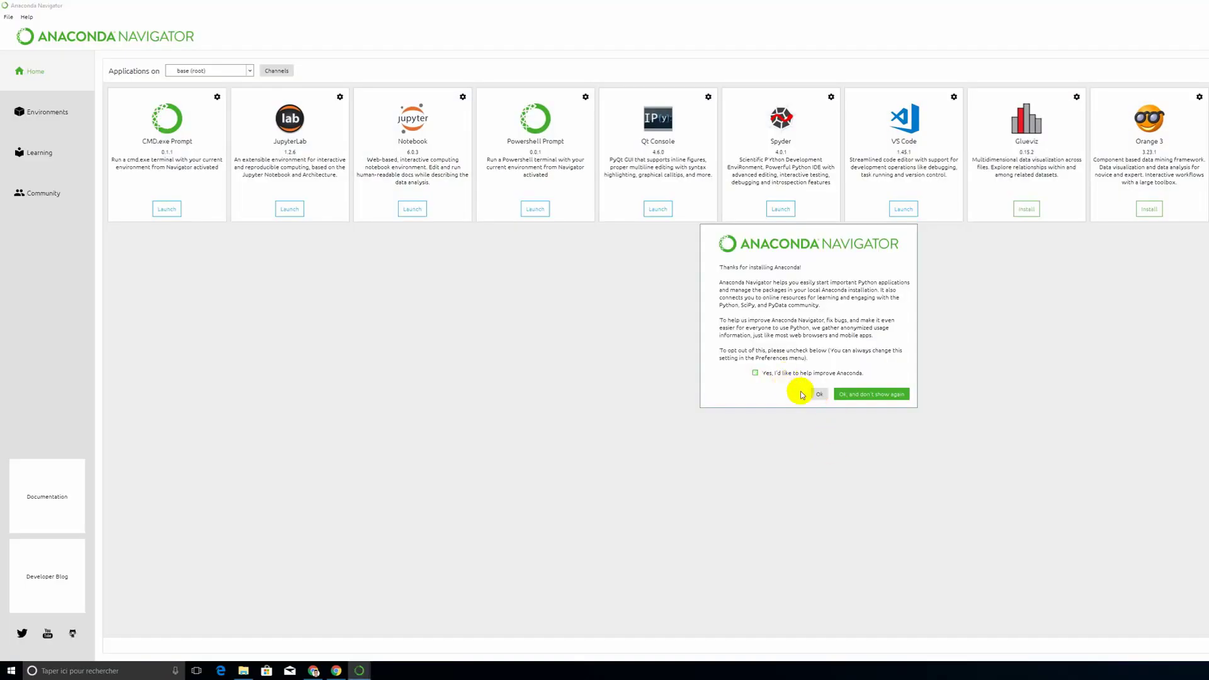
click(817, 394)
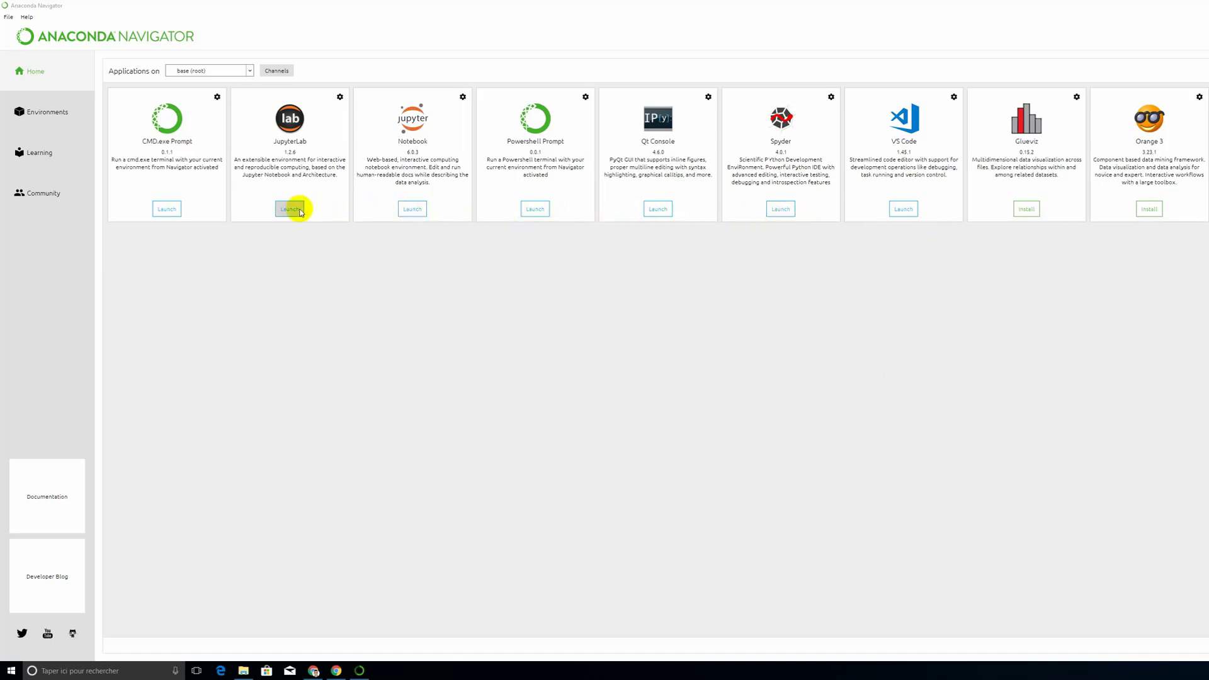
click(61, 120)
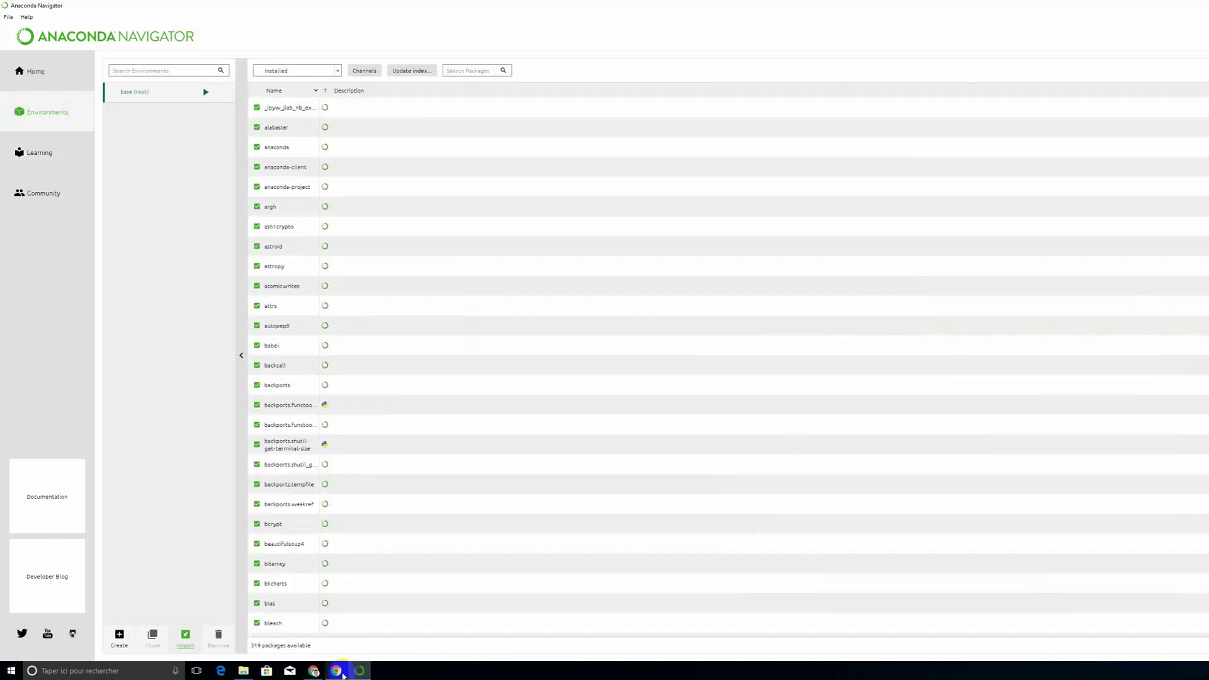
Step: Switch to Chrome, search for "github Machine learning yml file" and go to the conda-env-ml repository on GitHub
click(336, 671)
click(253, 24)
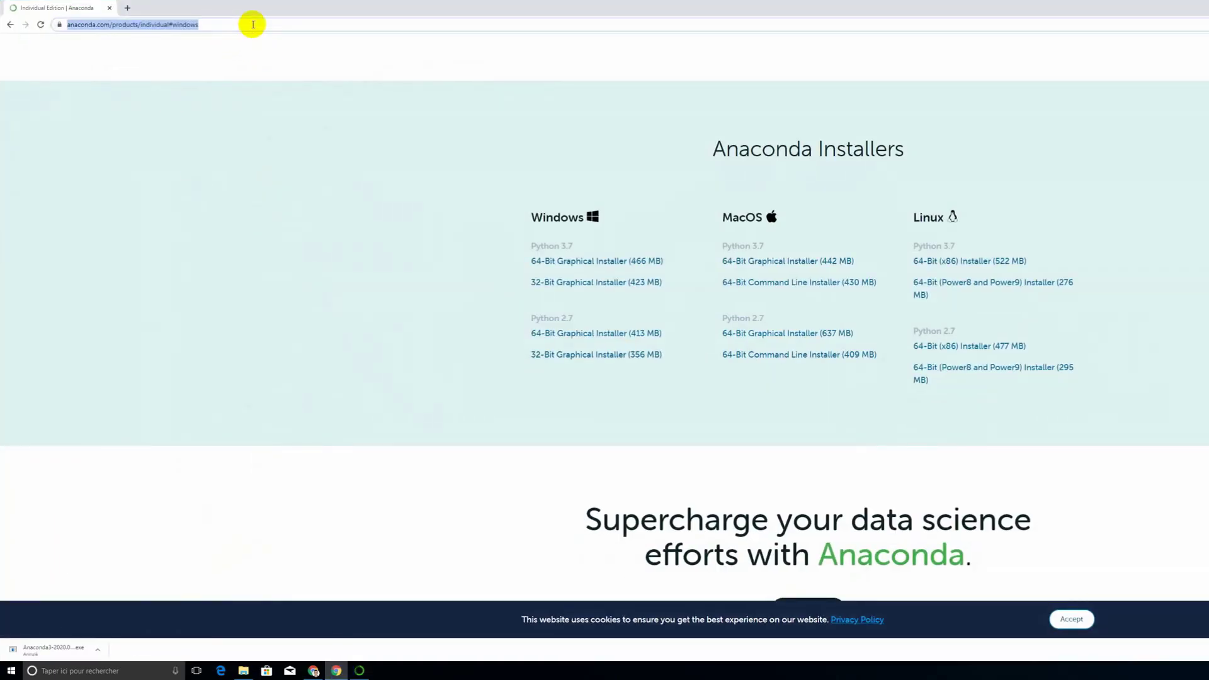
text(github )
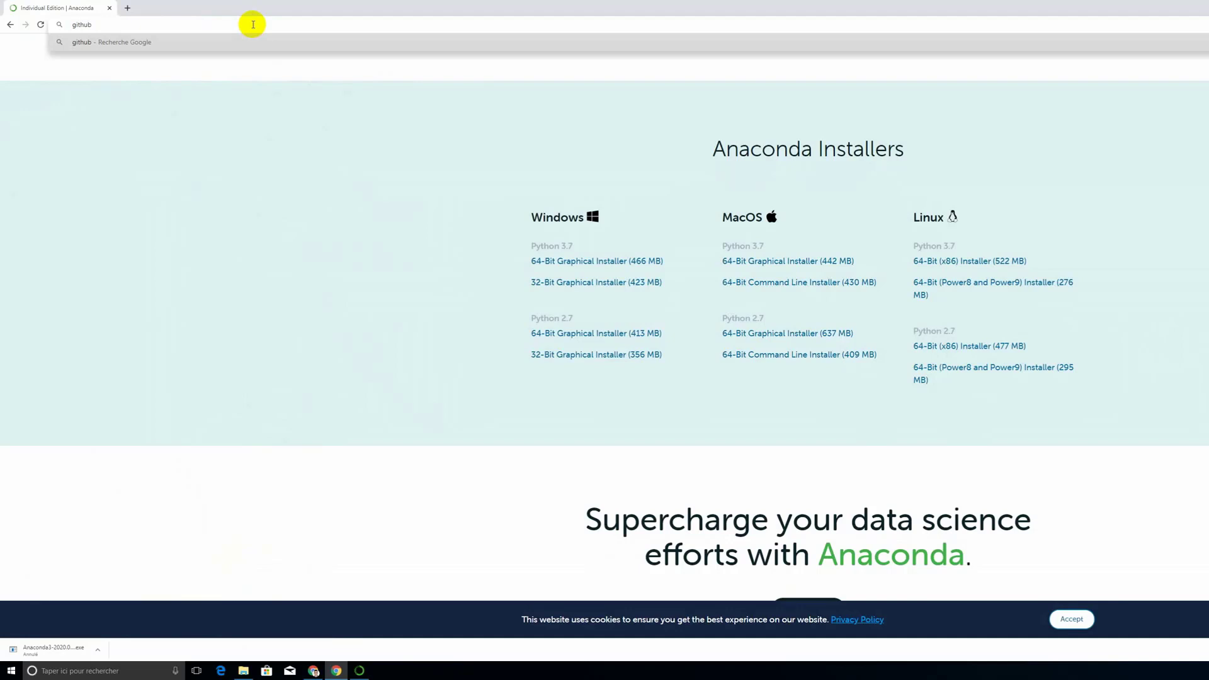
text(Machine learning yml )
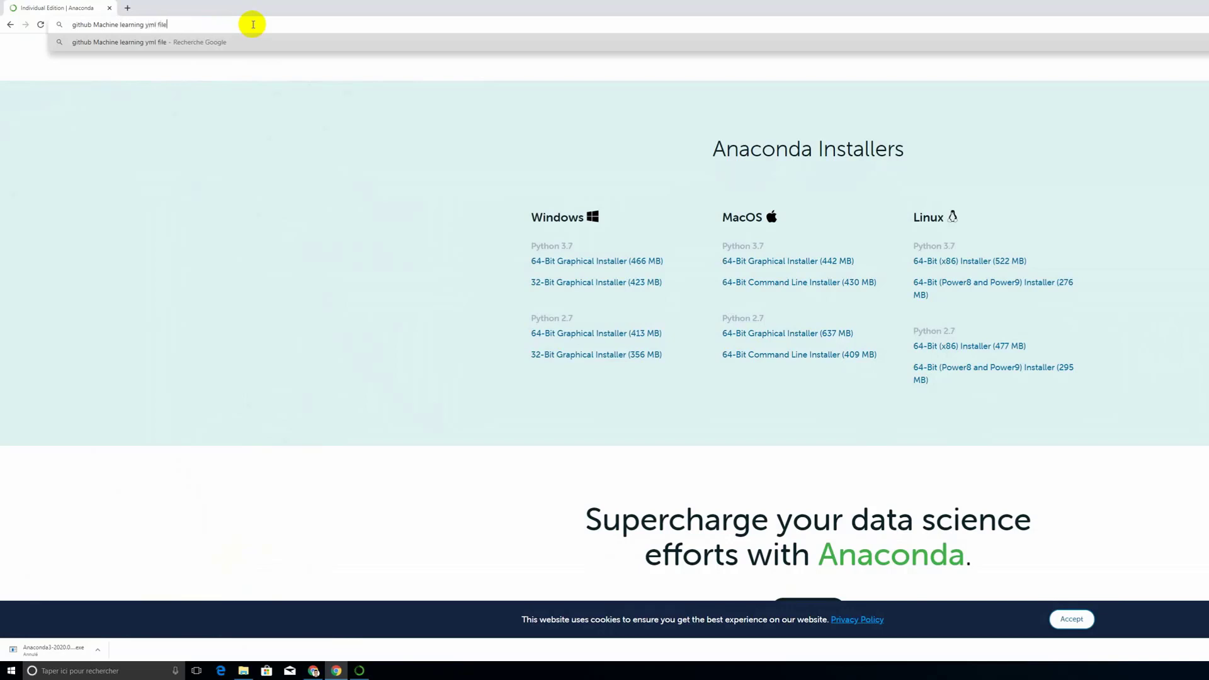
text(file)
key(Return)
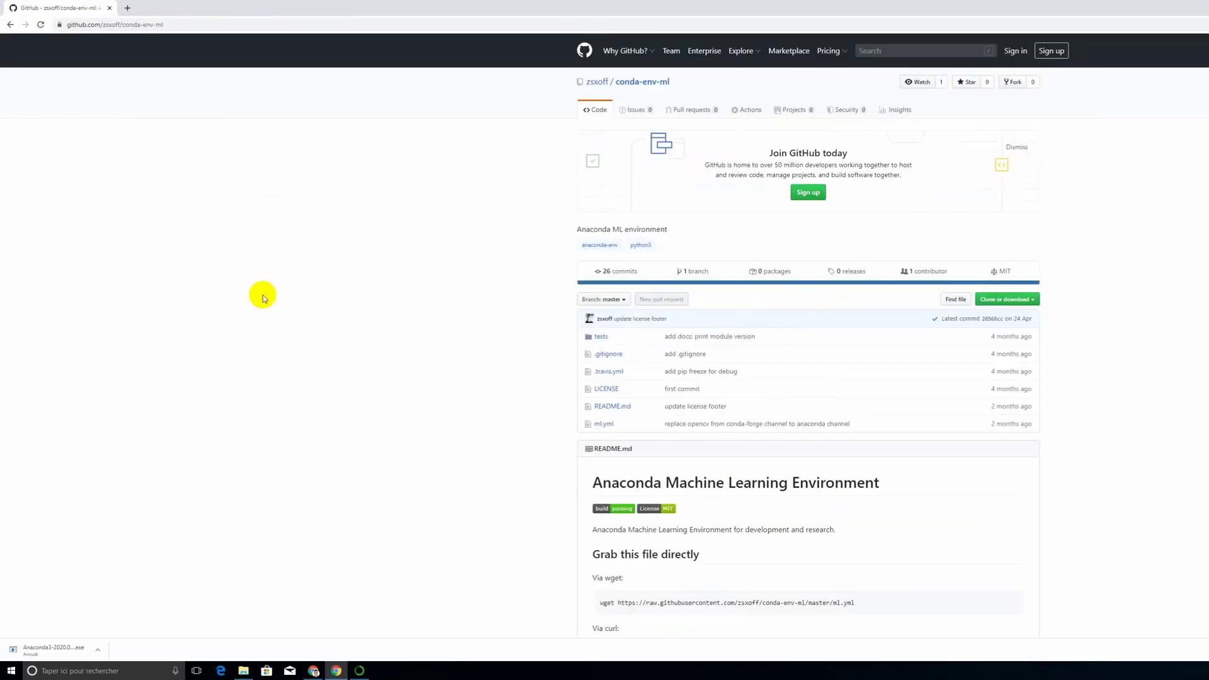
Step: Look through the conda-env-ml repository's README and open its ml.yml file
scroll(262, 294, down, 4)
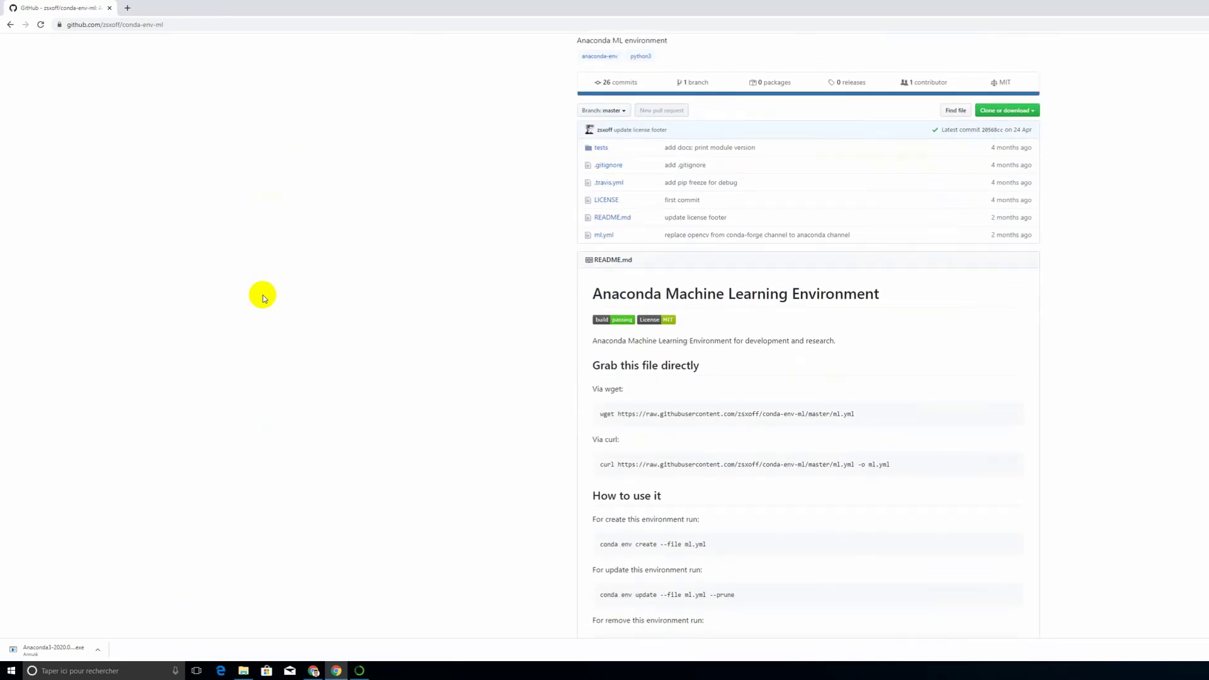
scroll(263, 297, down, 3)
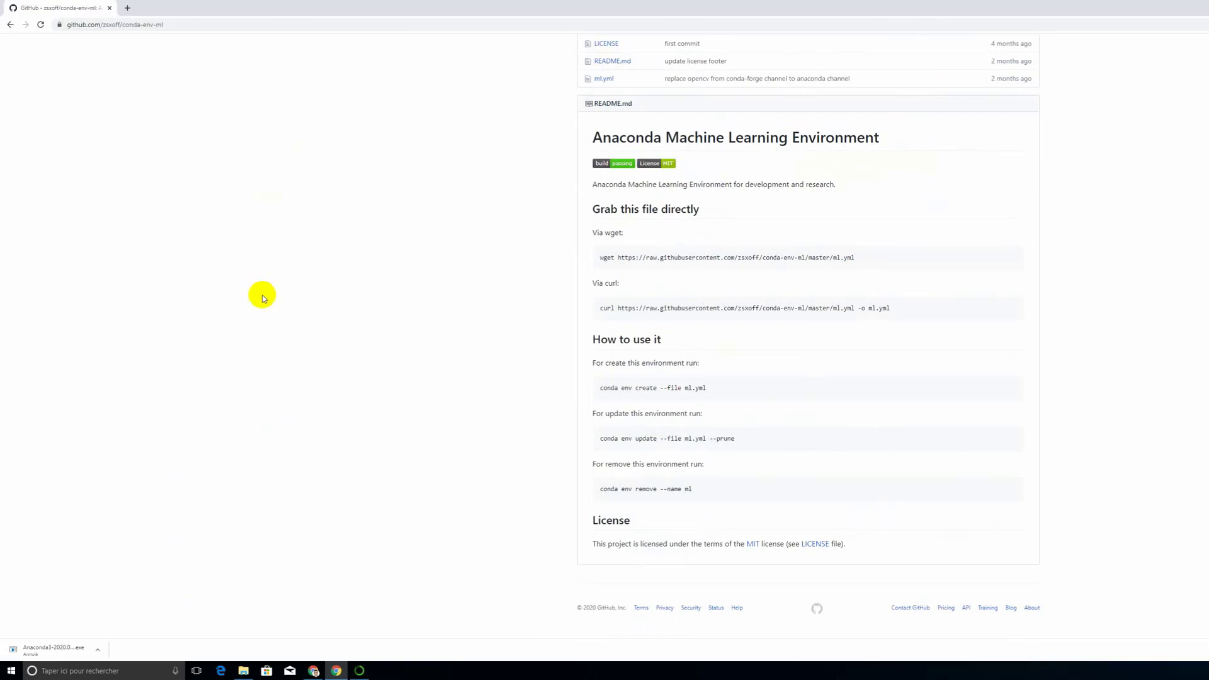
scroll(460, 273, up, 3)
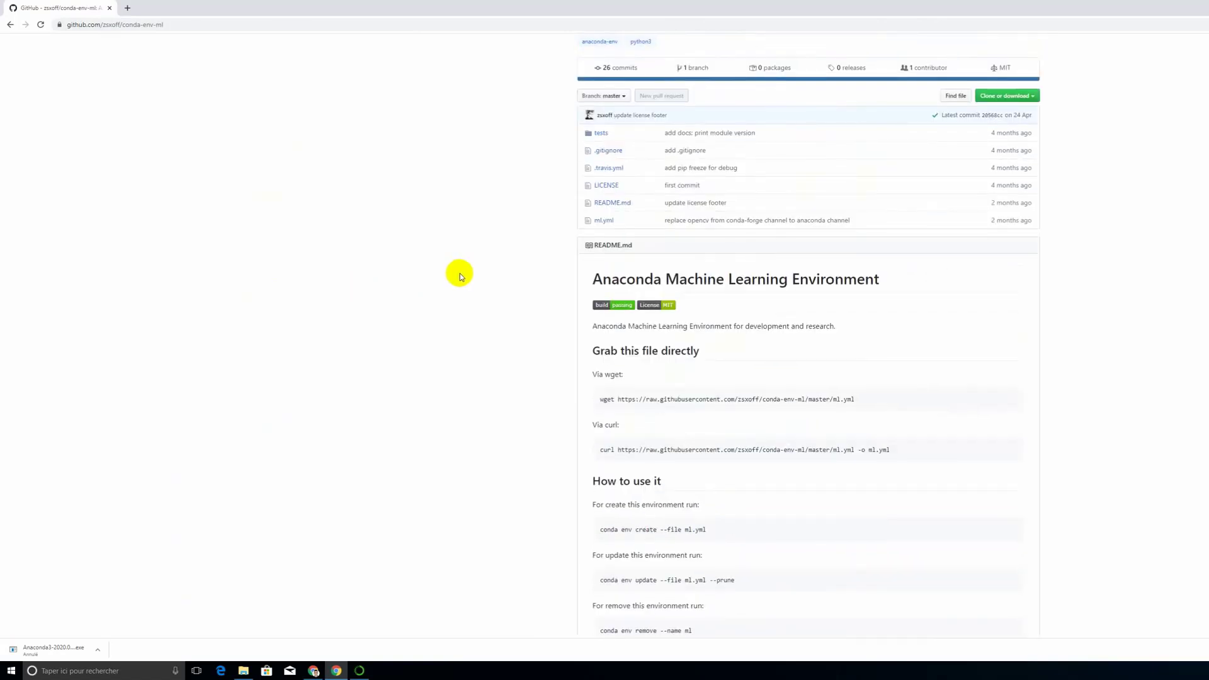
scroll(459, 273, down, 3)
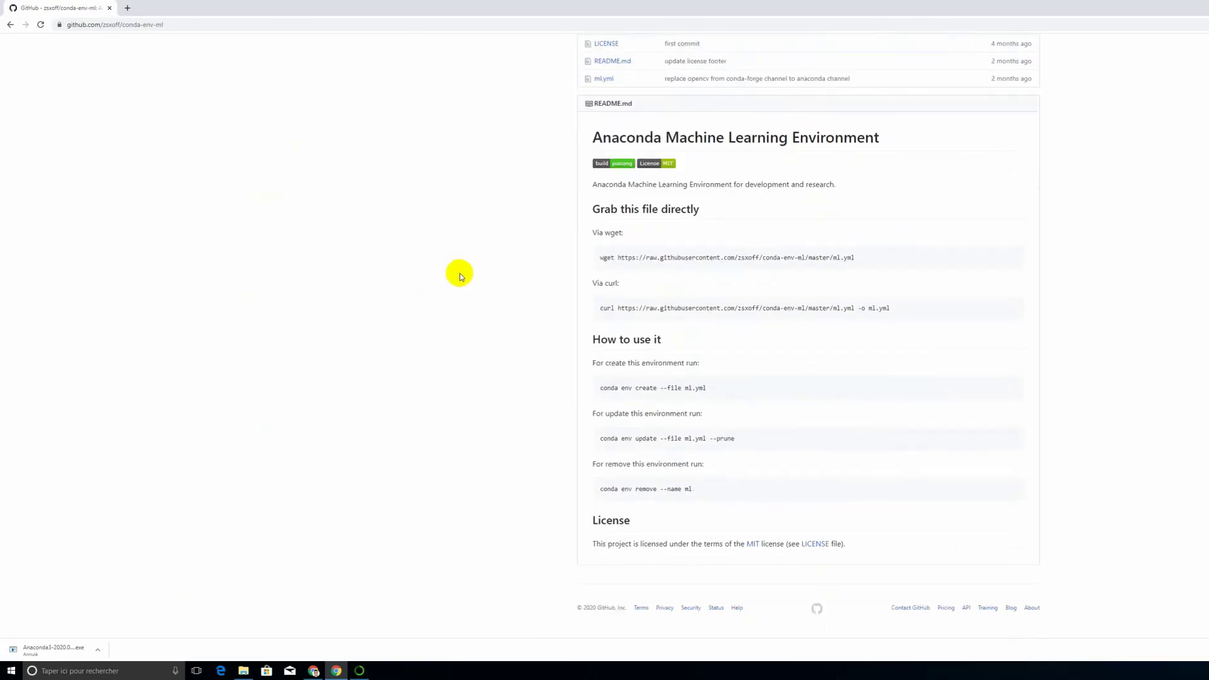
scroll(460, 273, up, 3)
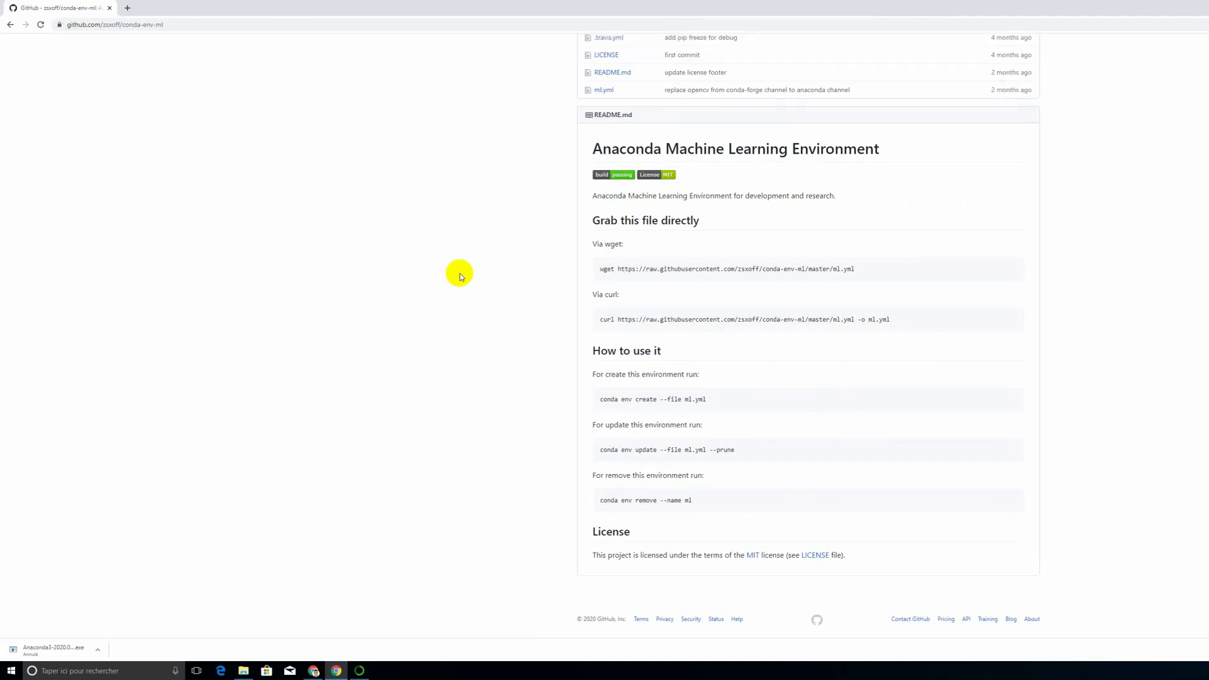
click(606, 220)
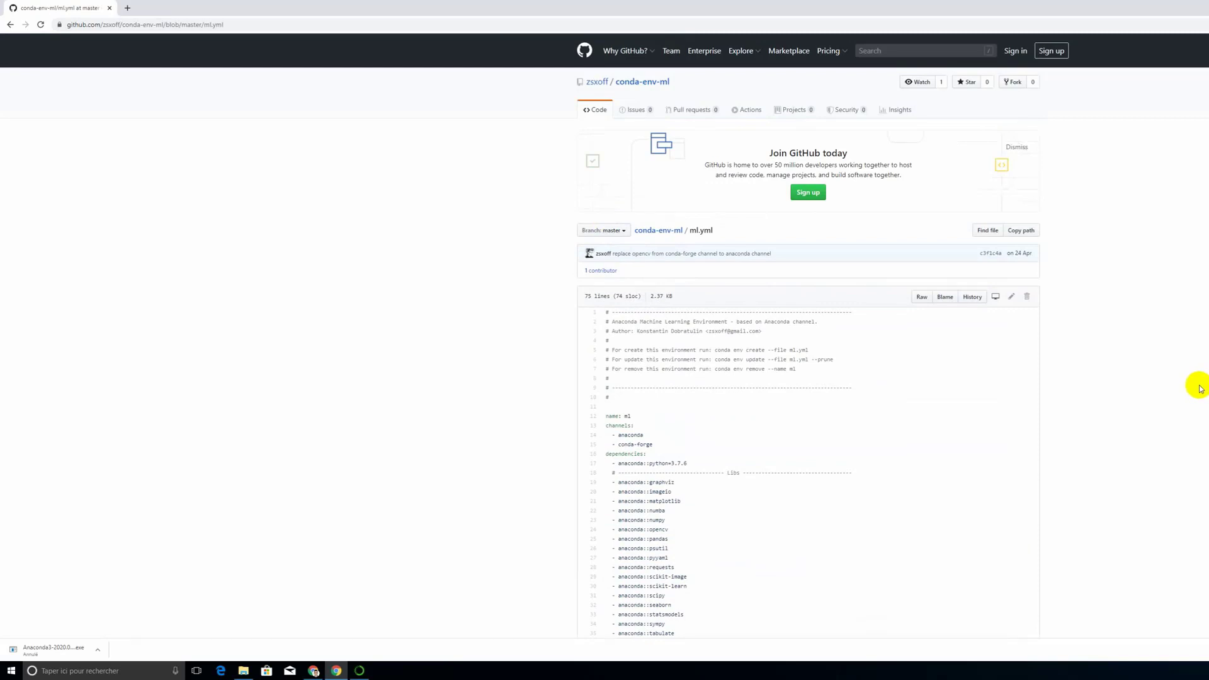
Step: Look through the ml.yml file, show its raw version and save it to the Downloads folder as a text document
scroll(1199, 388, down, 2)
scroll(1200, 389, down, 6)
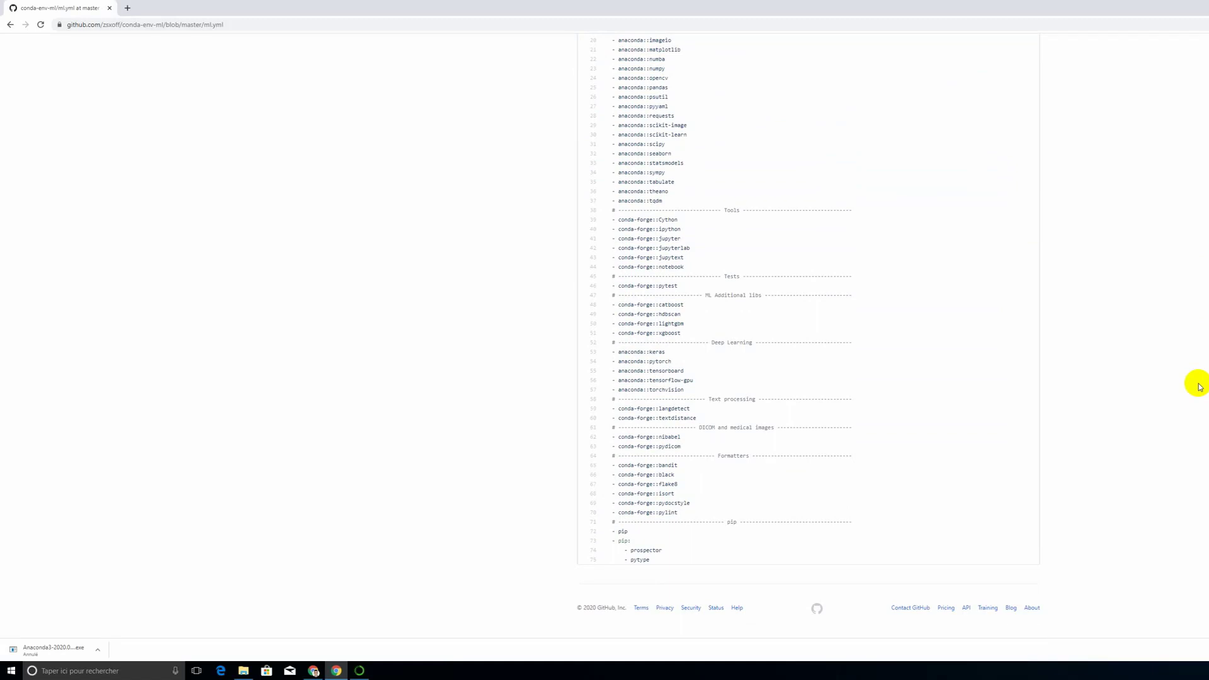
scroll(1197, 385, up, 8)
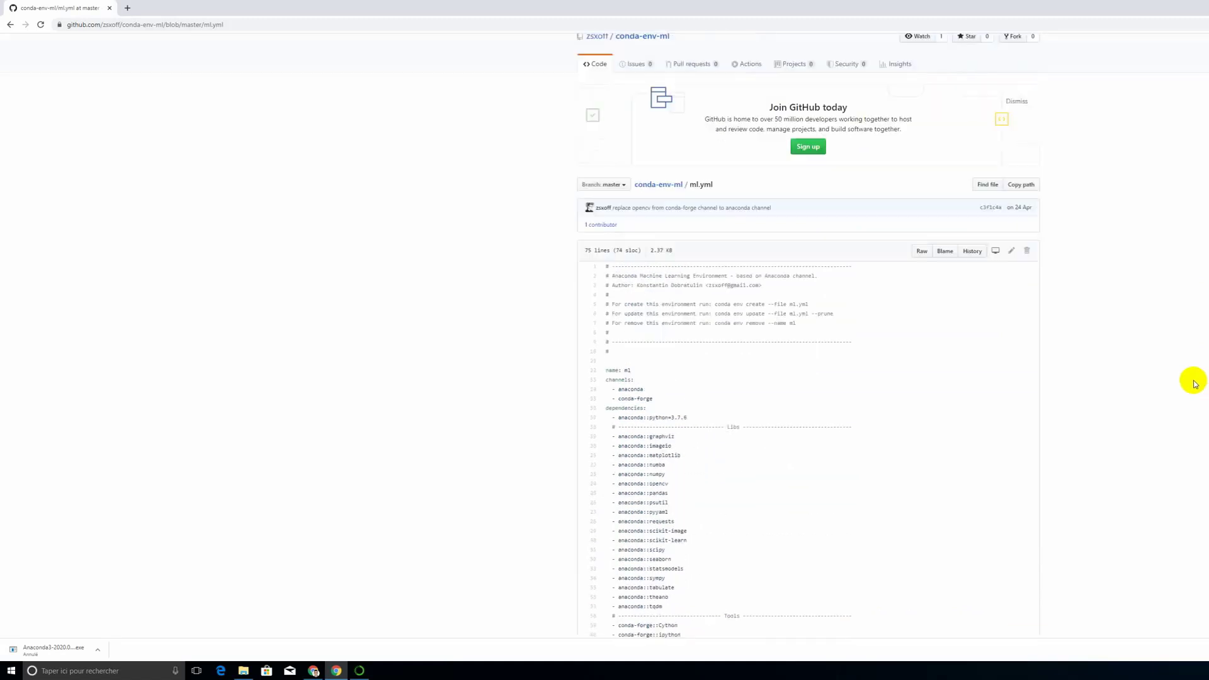
click(920, 270)
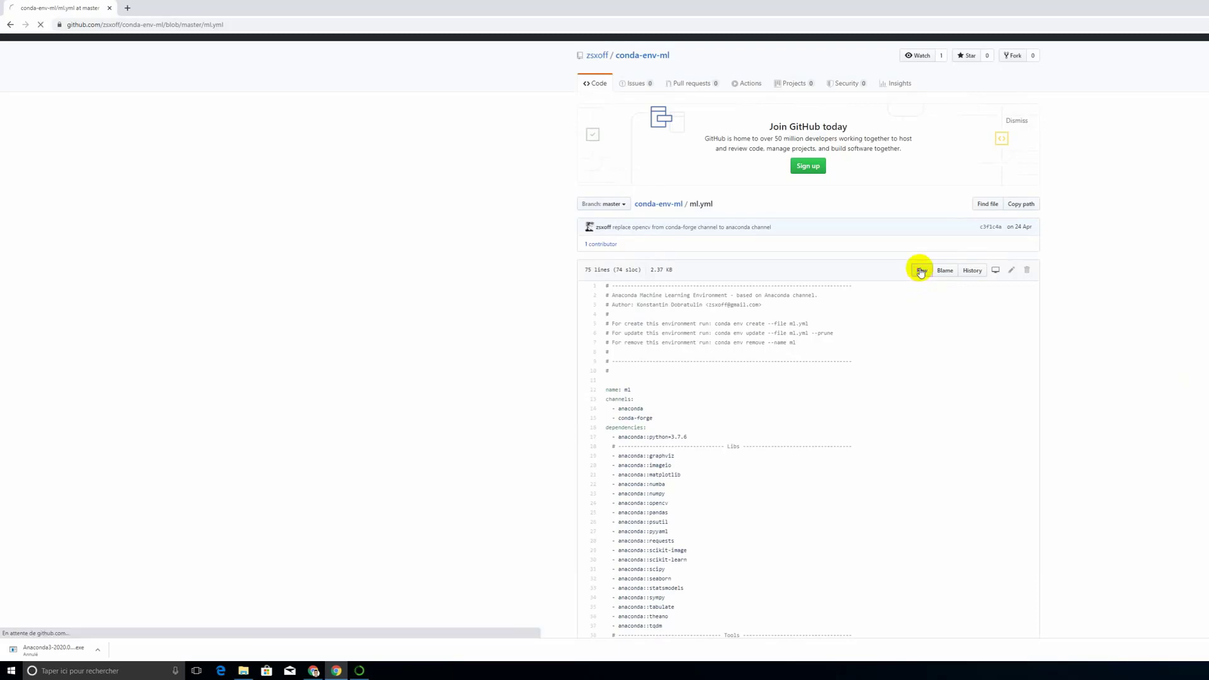
right_click(719, 237)
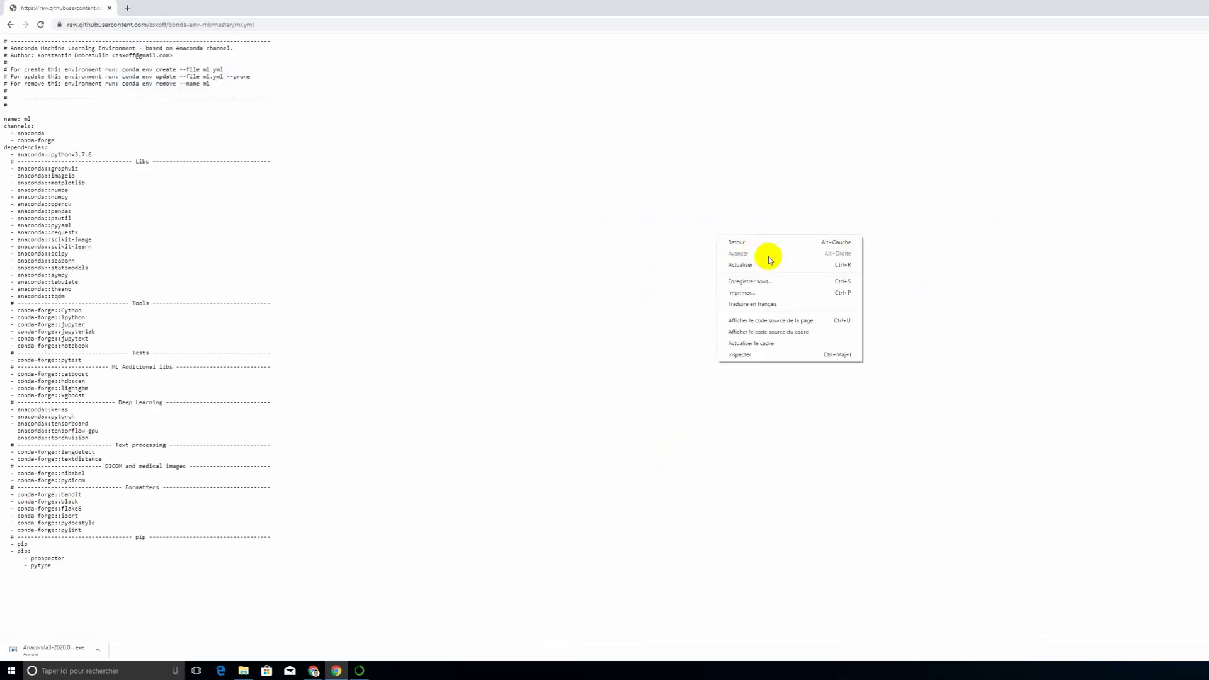
click(776, 281)
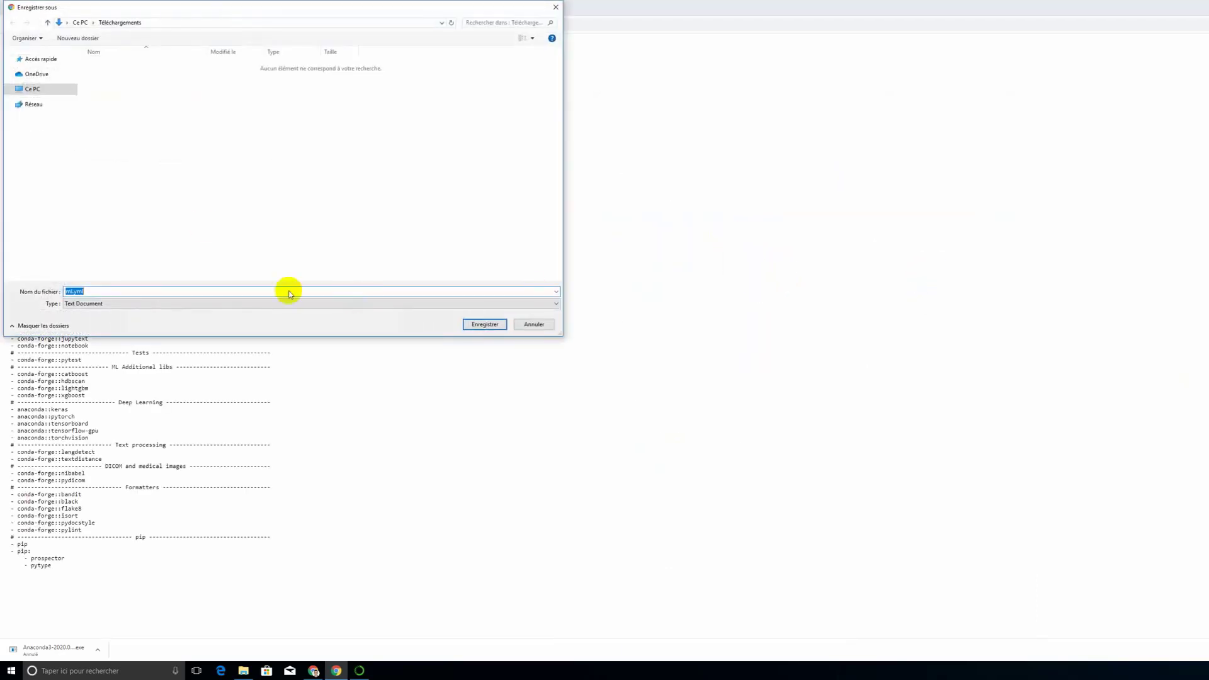
click(475, 323)
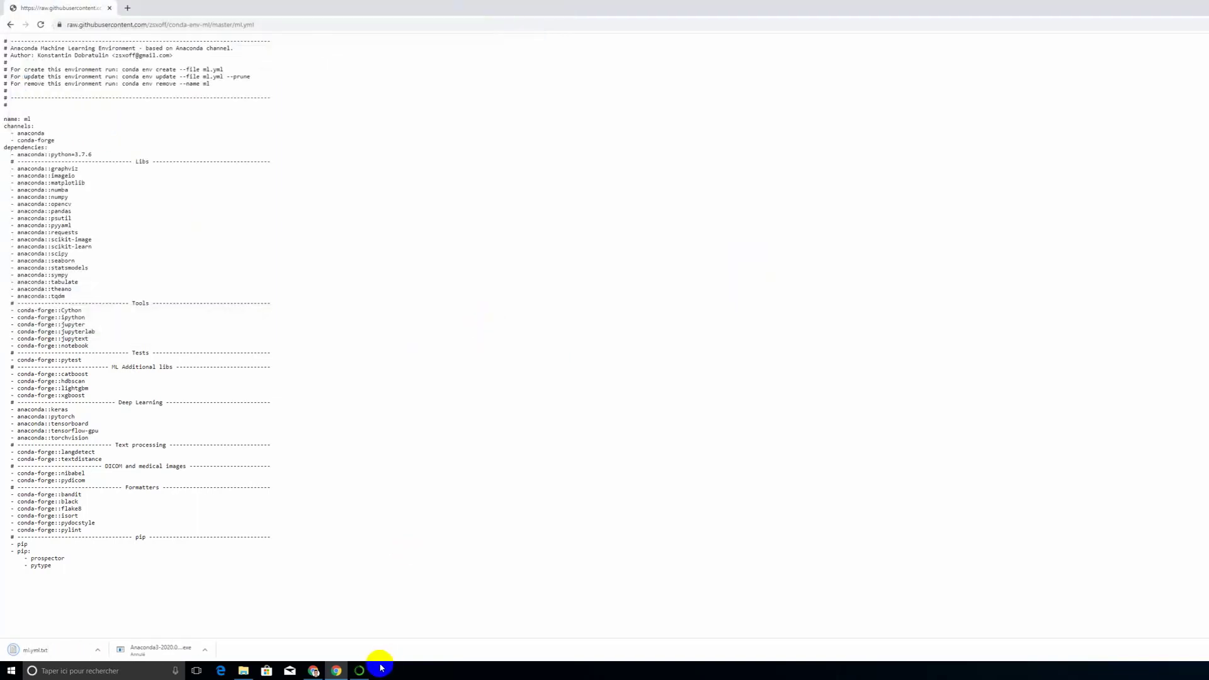
Step: Switch to Anaconda Navigator and start importing a new environment named ML
click(360, 670)
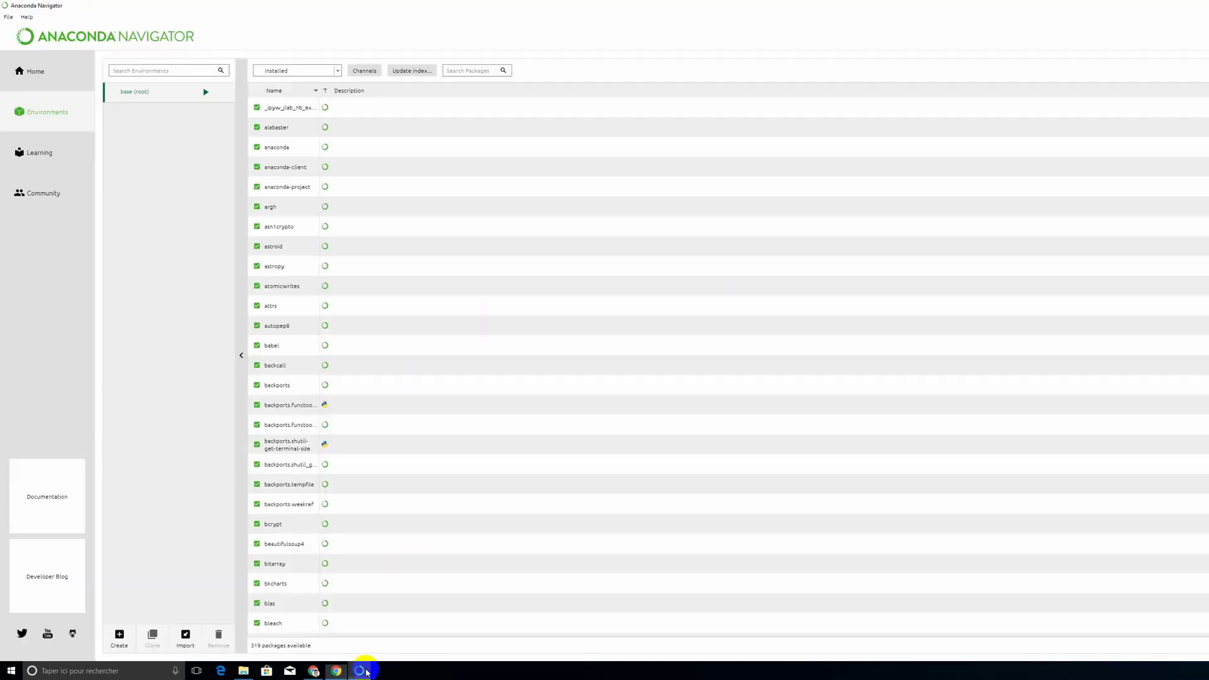
click(184, 637)
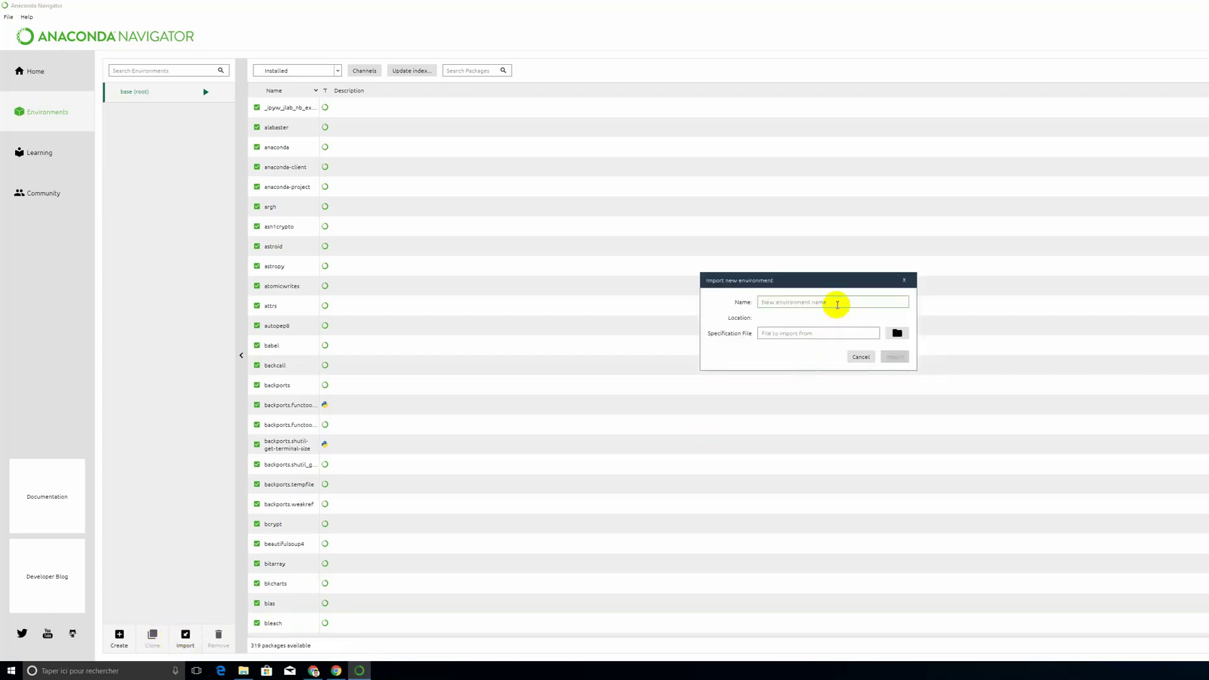
text(ML)
Step: Choose the downloaded ml.yml text document as the specification file, listing Pip requirement files (*.txt) in the Downloads folder
click(896, 333)
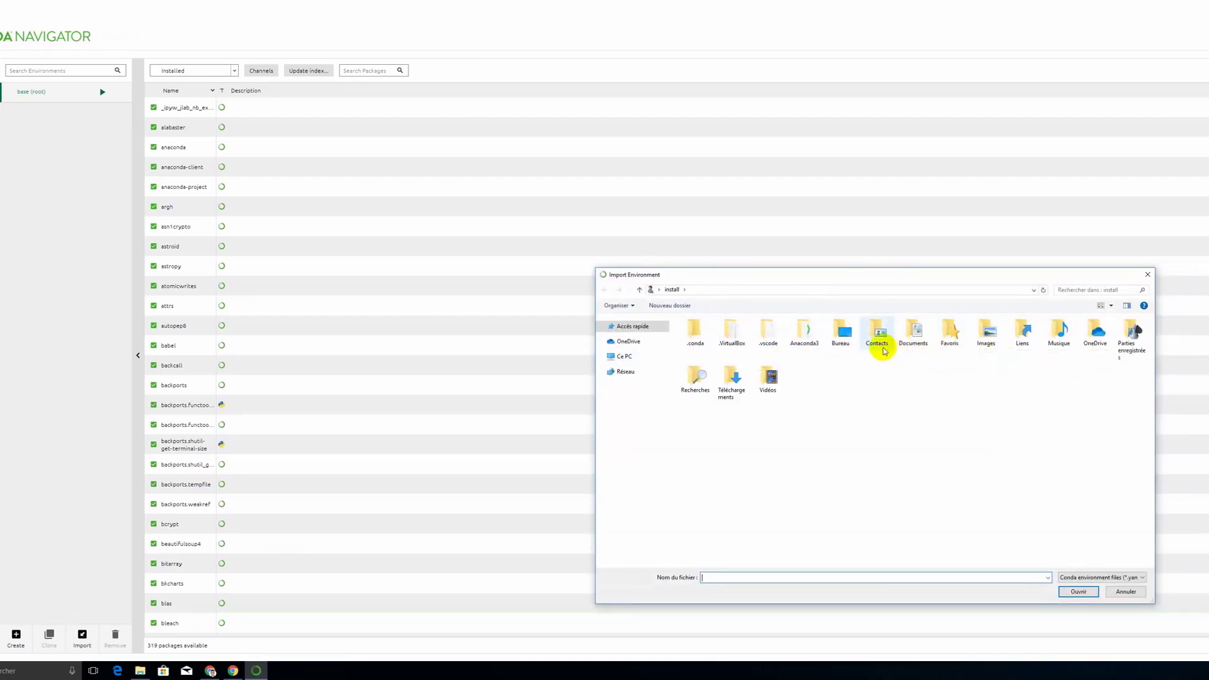
double_click(733, 387)
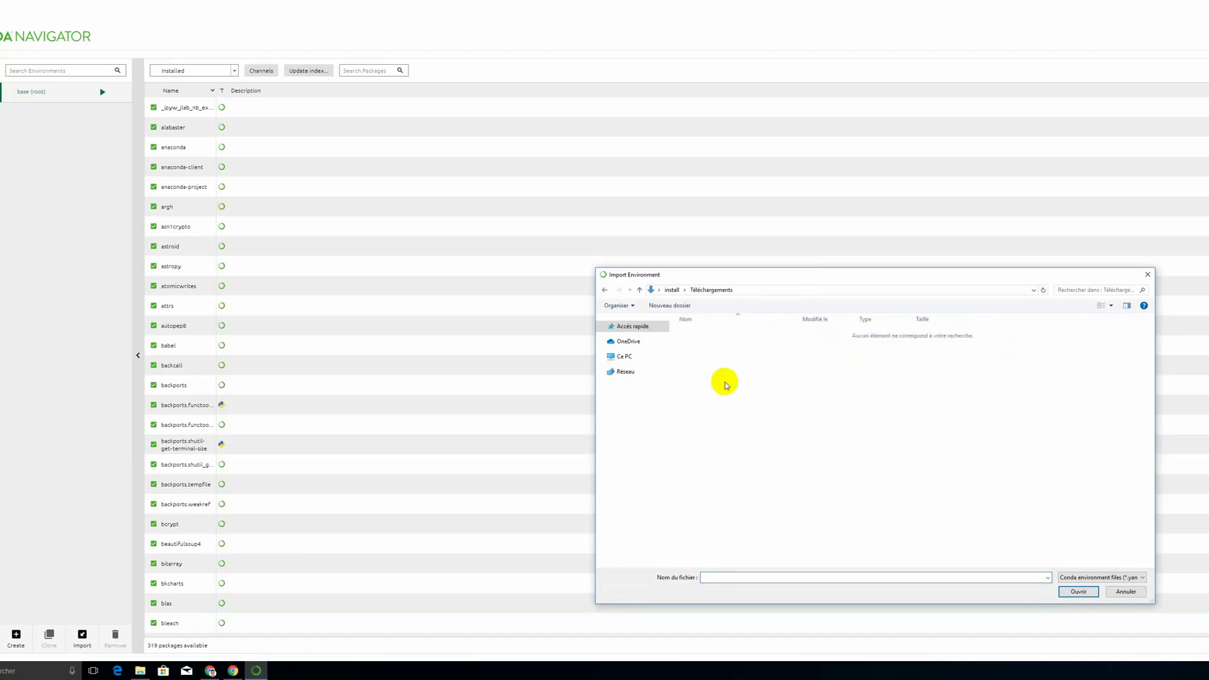
click(1090, 577)
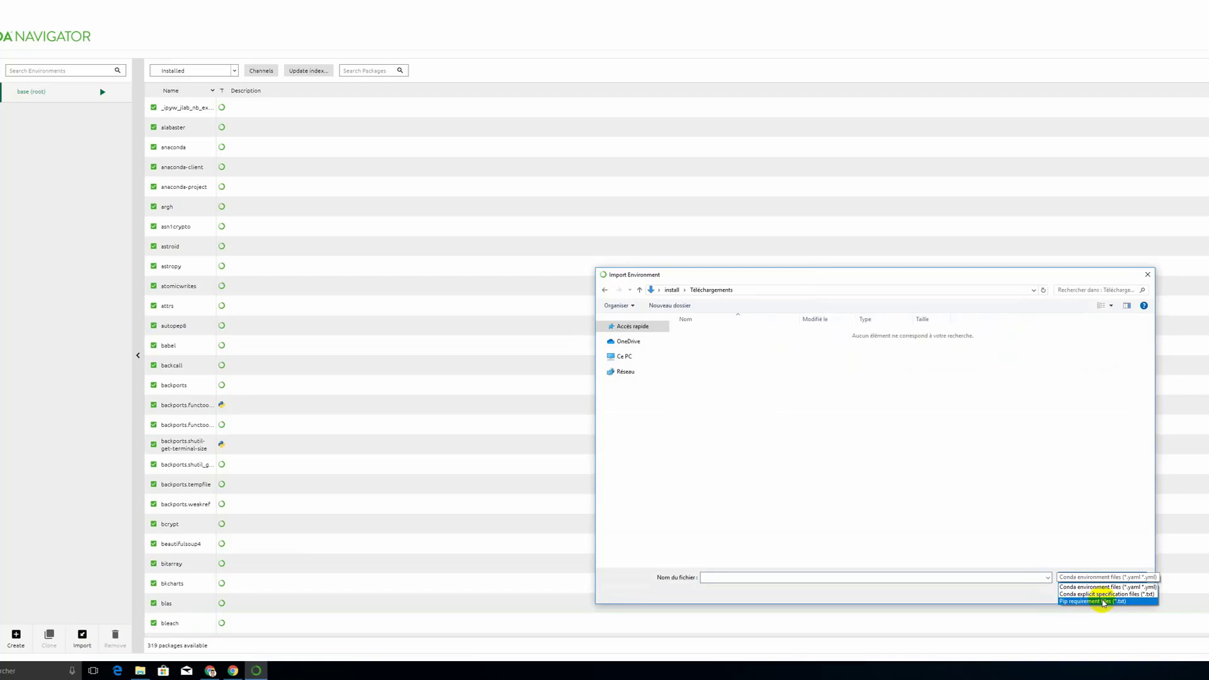
click(1103, 602)
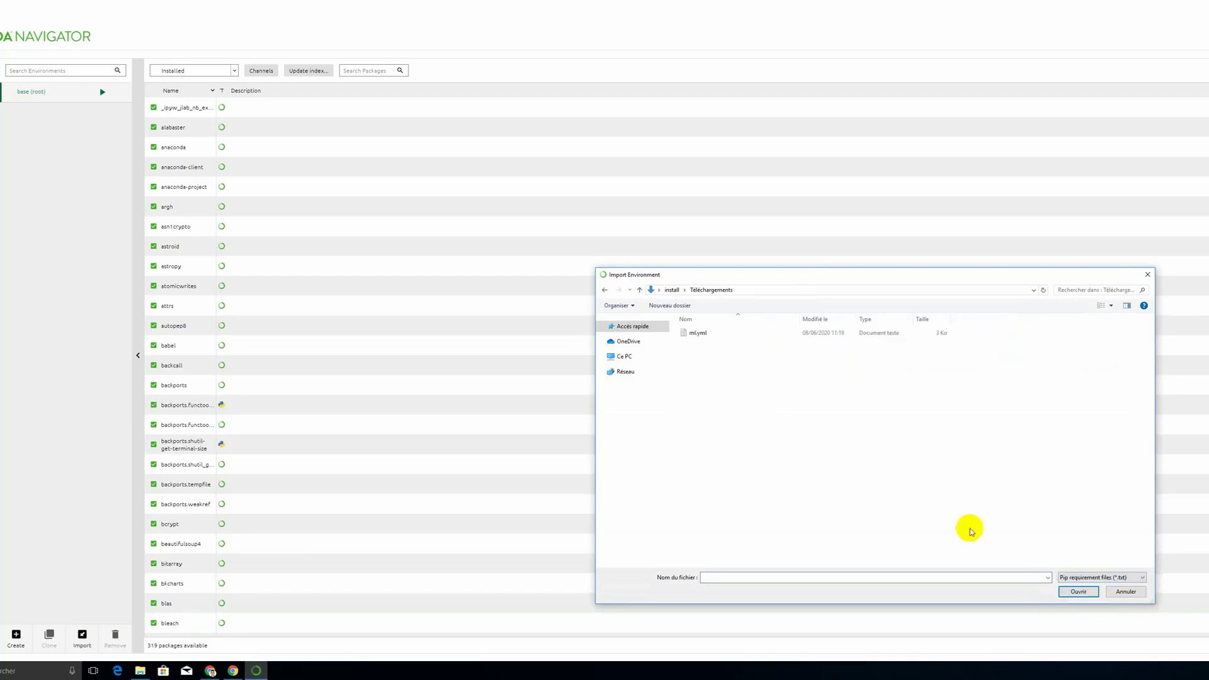
double_click(698, 333)
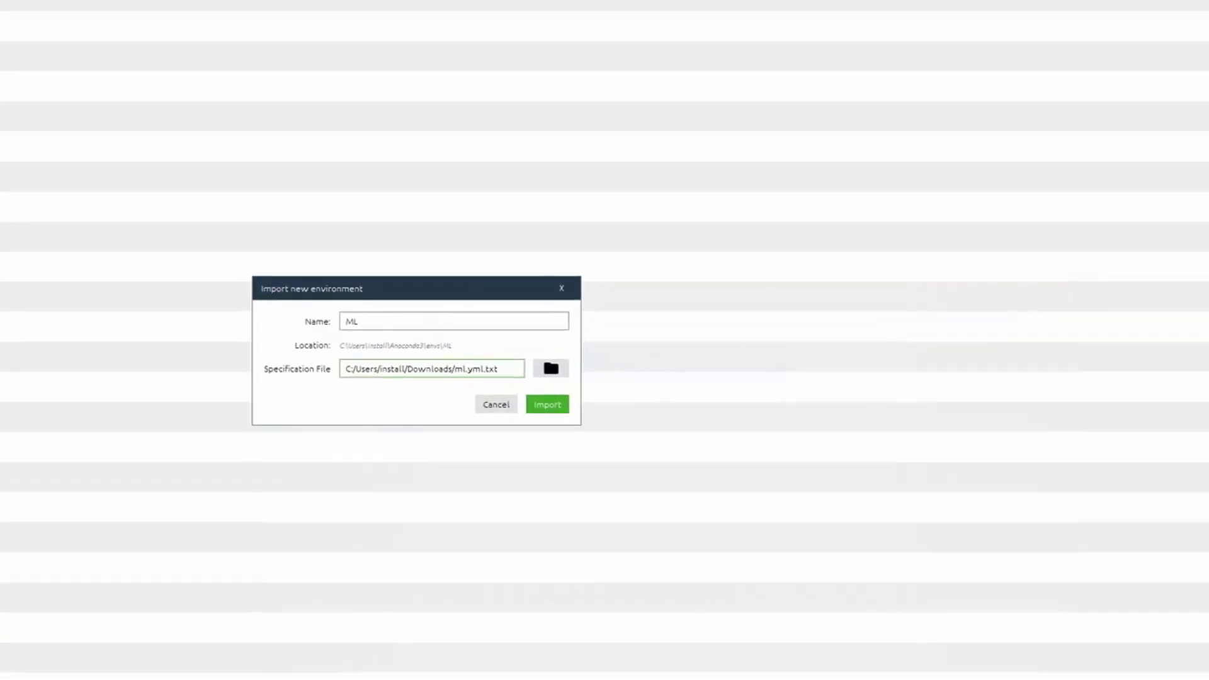
Step: In File Explorer's folder options, turn off hiding extensions for known file types (Masquer les extensions des fichiers dont le type est connu)
click(140, 671)
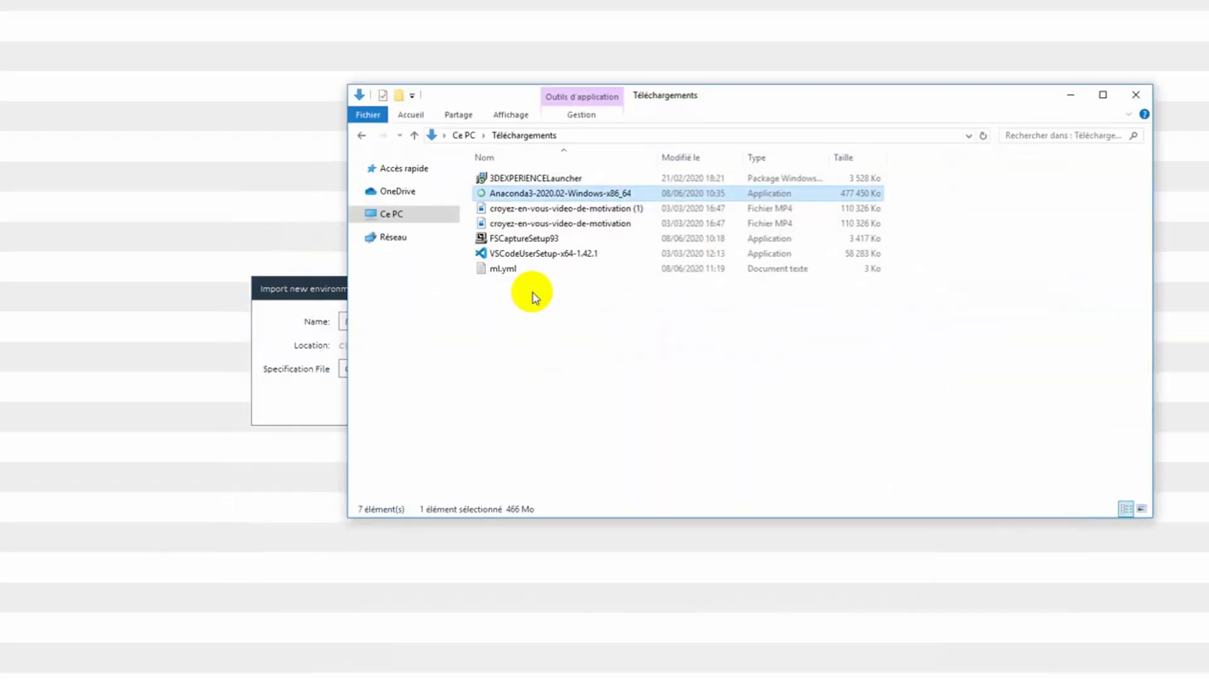
click(528, 271)
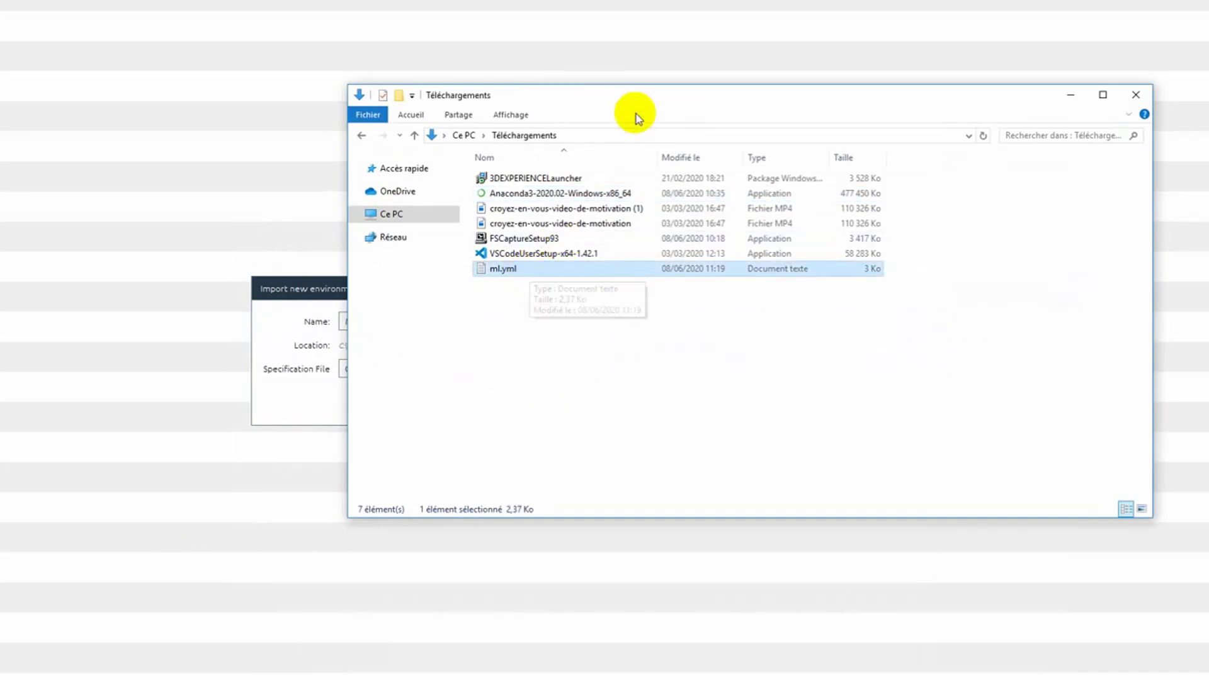
click(517, 116)
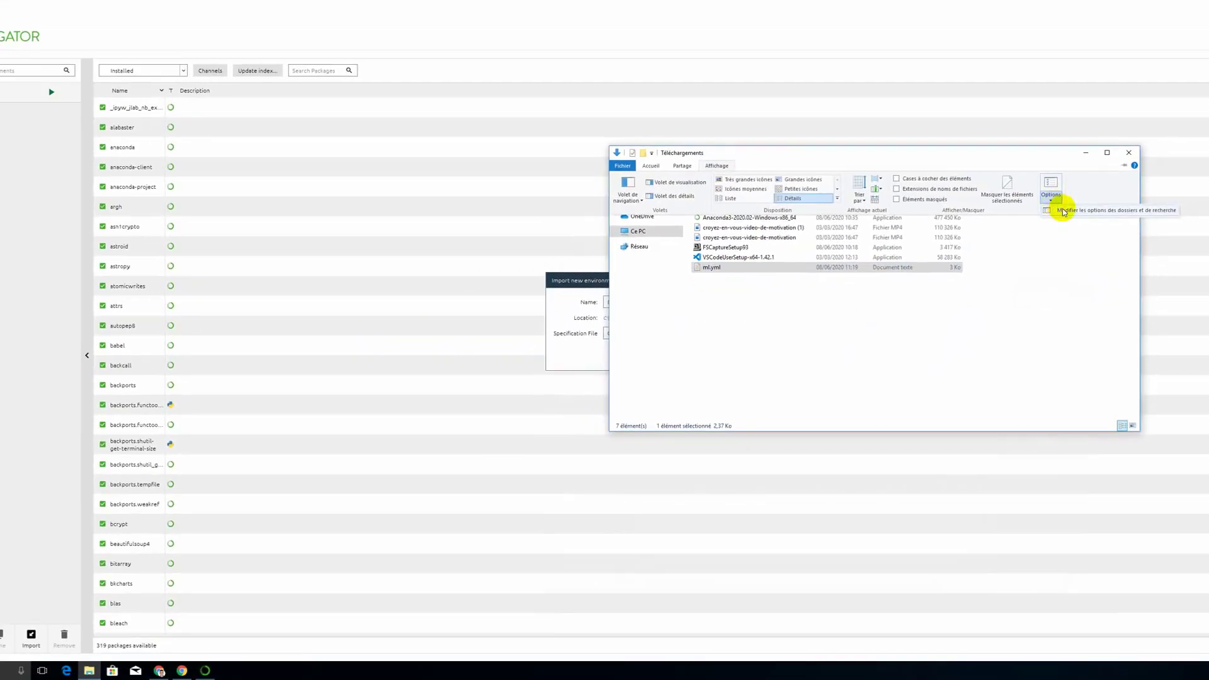
click(1063, 212)
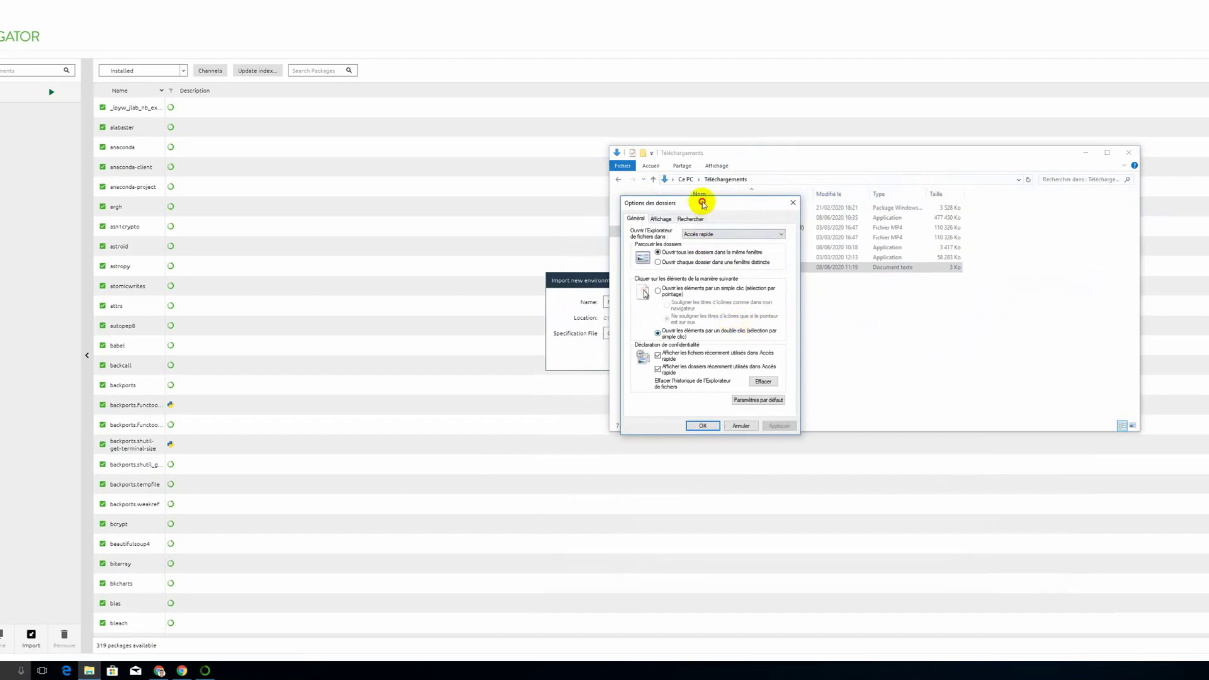
drag(703, 202, 1011, 197)
click(937, 200)
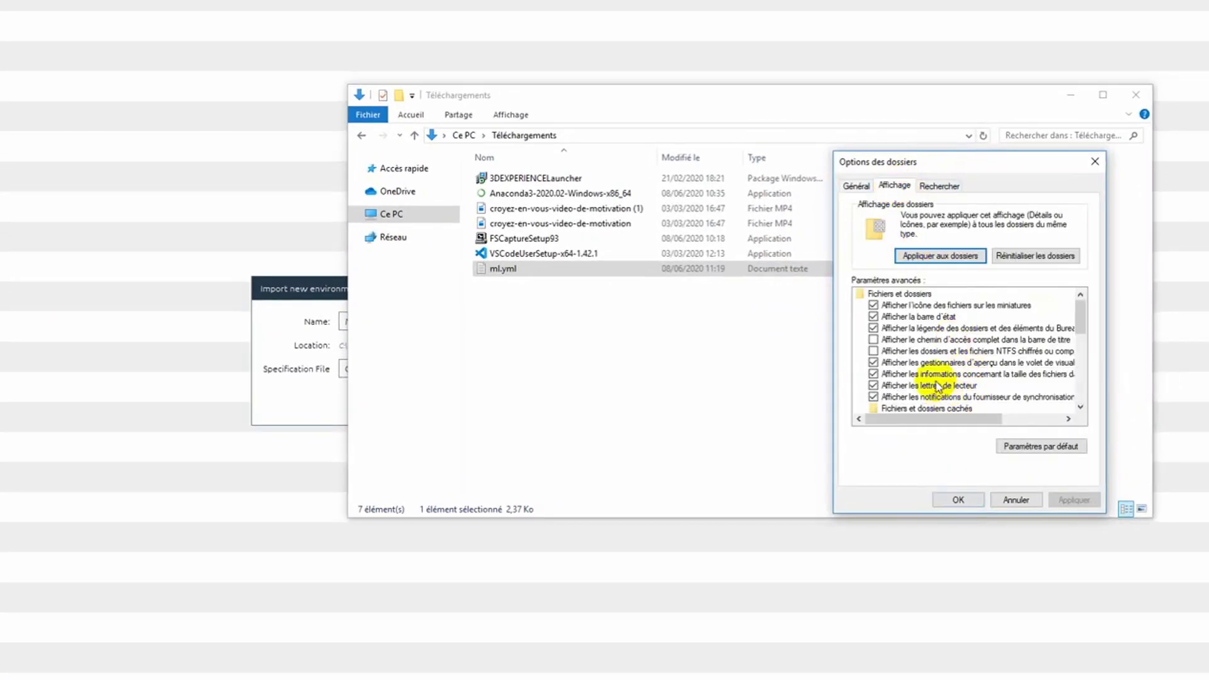
scroll(970, 384, down, 2)
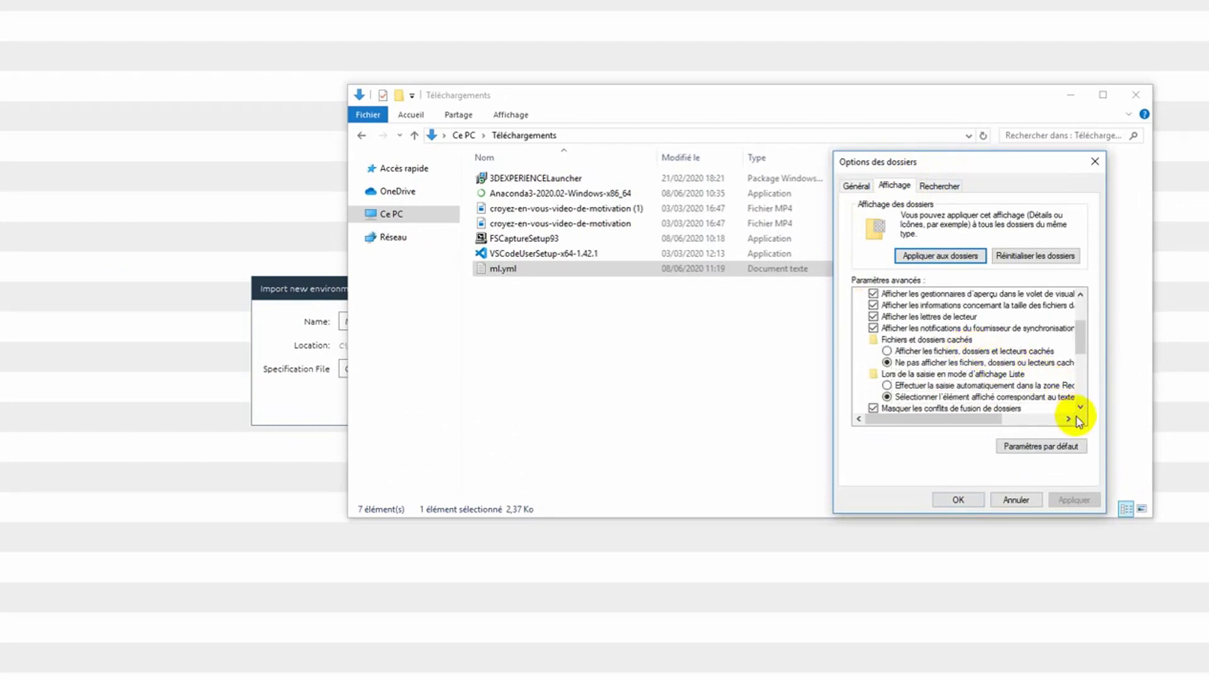
scroll(1060, 409, down, 1)
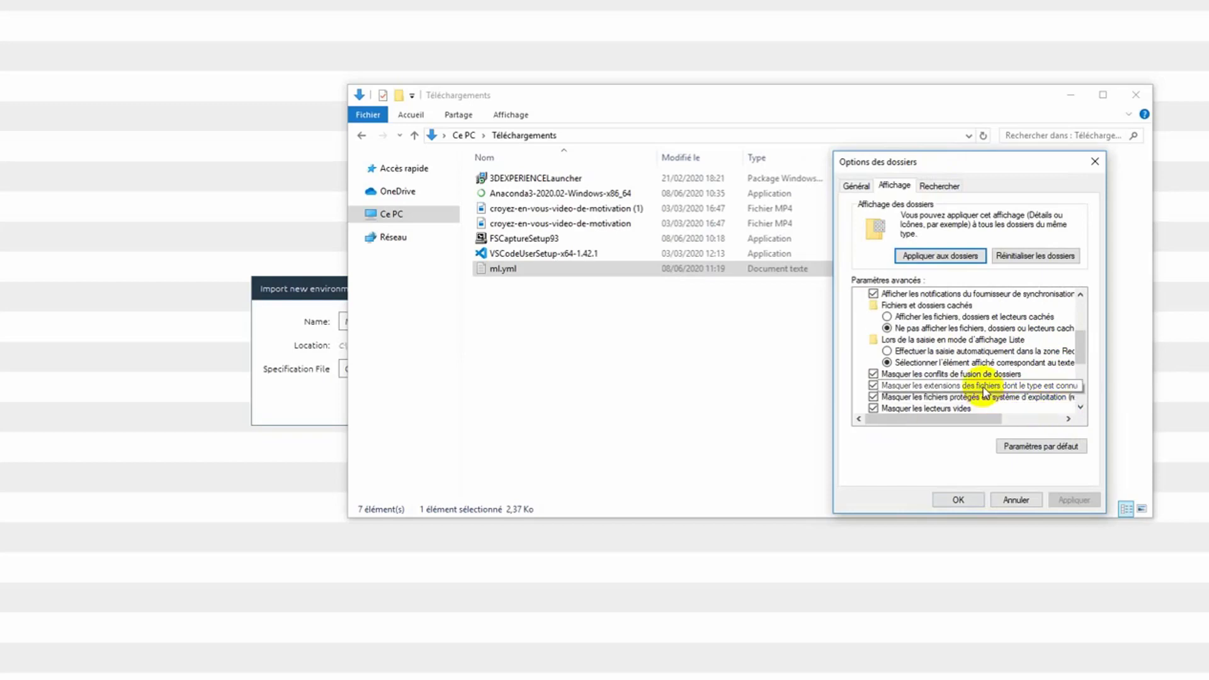
click(984, 391)
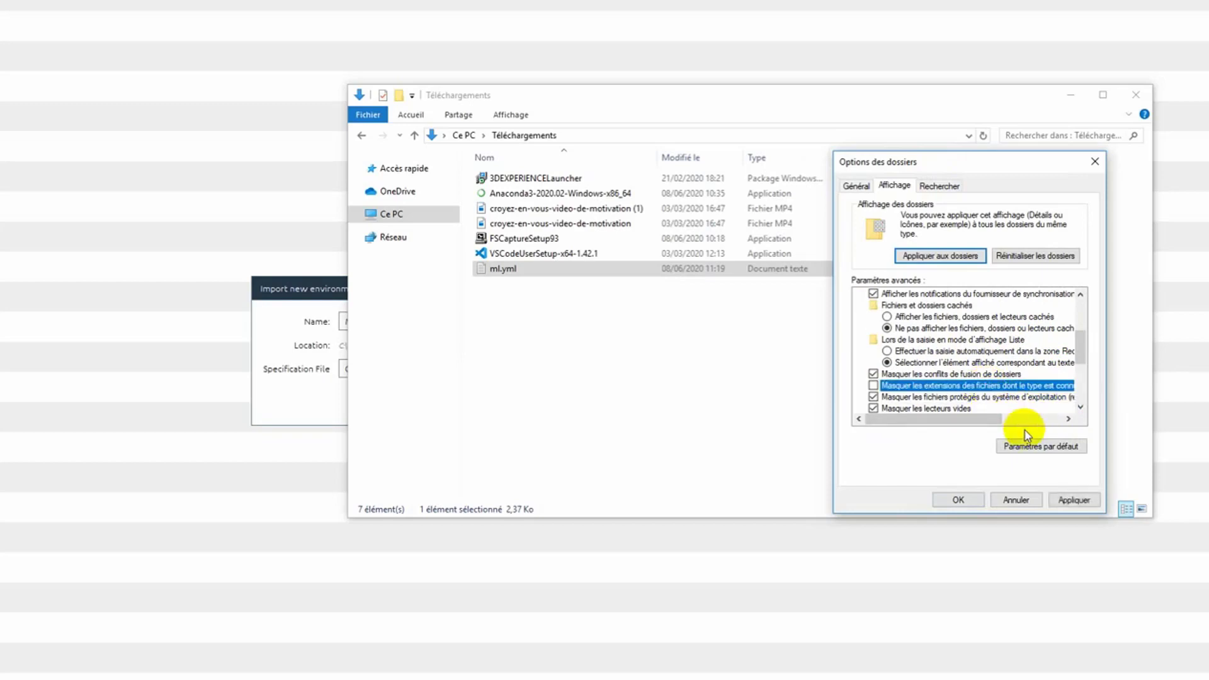
click(1078, 501)
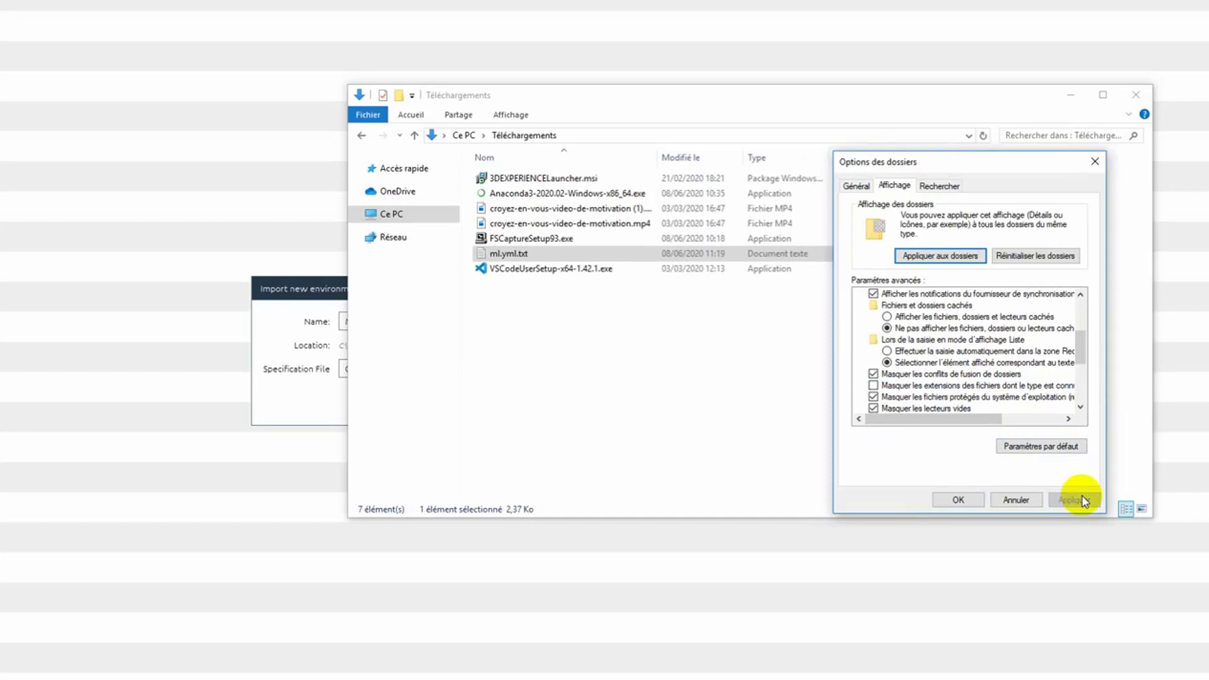
click(958, 499)
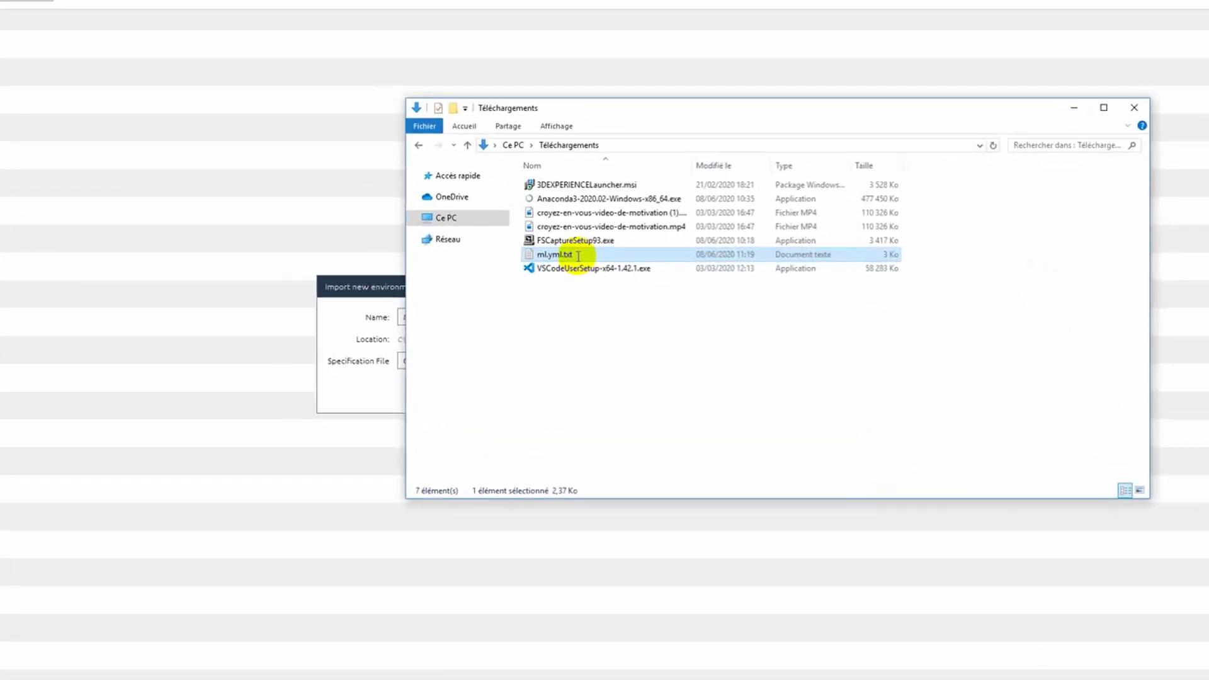
Step: Rename ml.yml.txt in the Downloads folder to ml.yml and accept the extension change
click(578, 255)
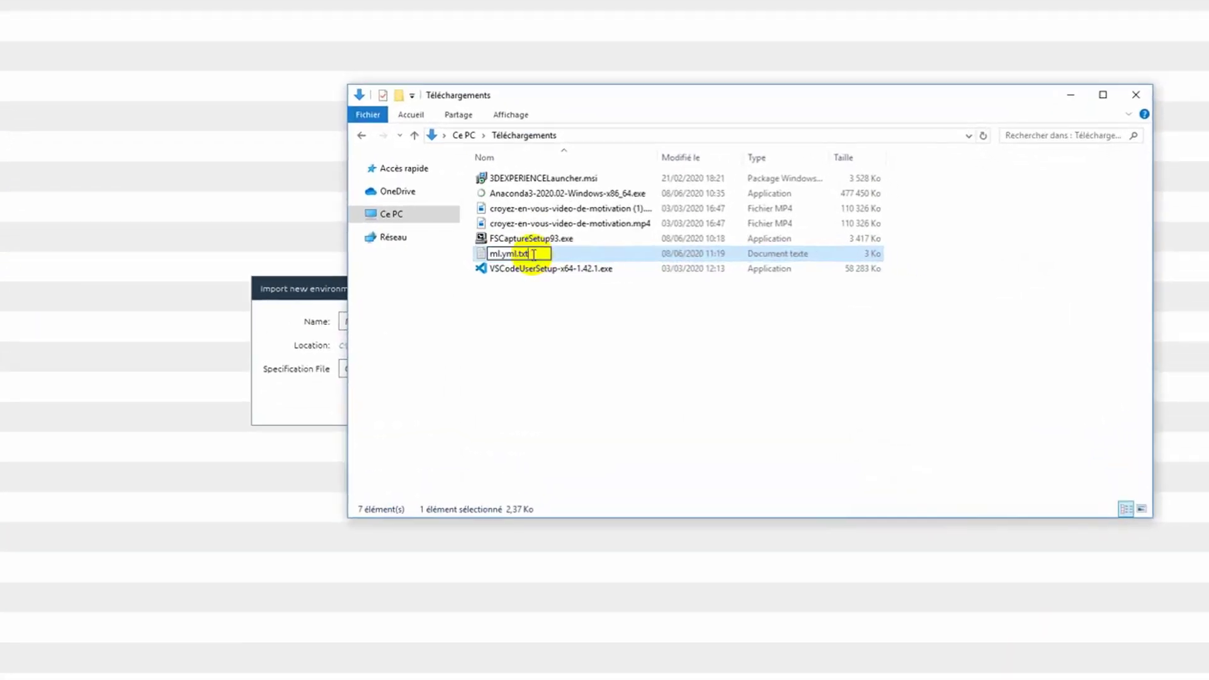
key(BackSpace)
key(BackSpace)
key(BackSpace)
key(BackSpace)
key(Return)
key(Return)
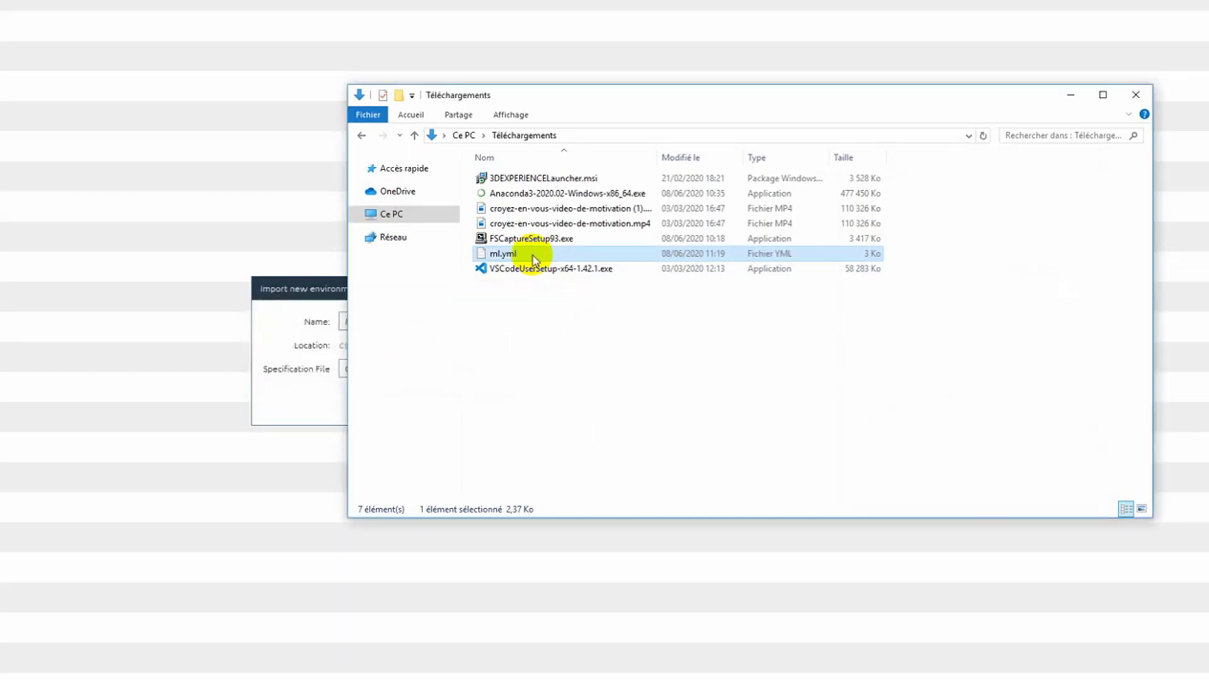
Step: Return to the Import new environment dialog, select ml.yml from Downloads as the specification file and import the environment
click(305, 346)
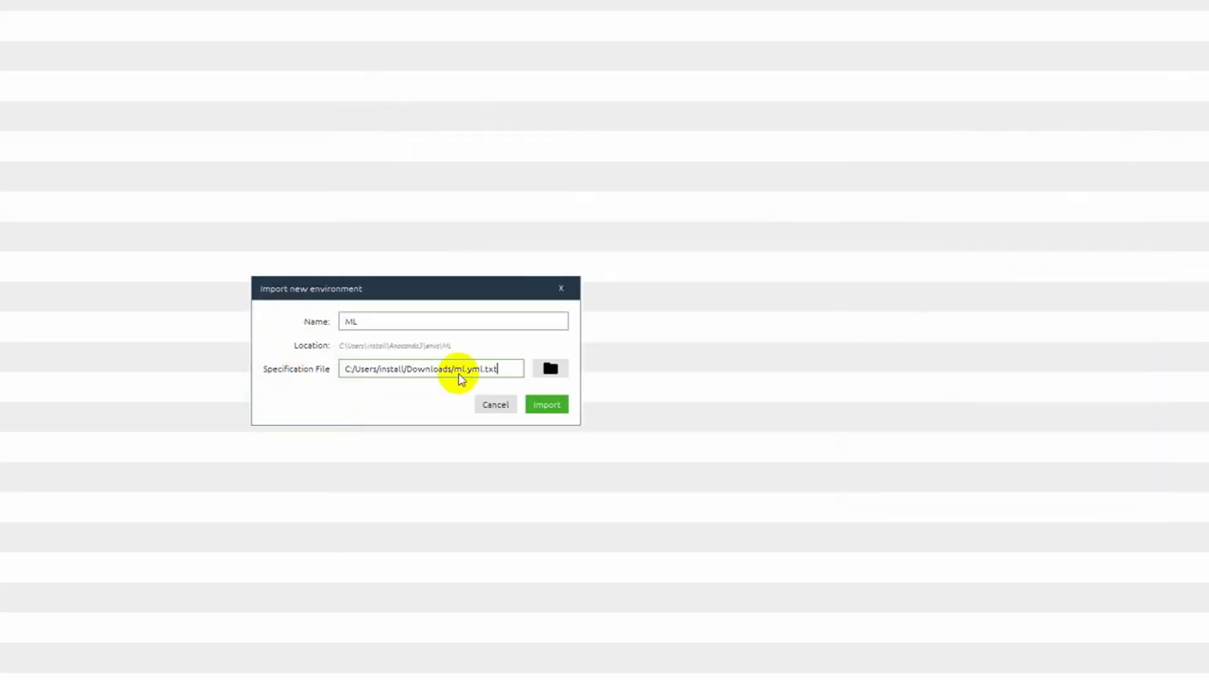
click(550, 370)
double_click(474, 433)
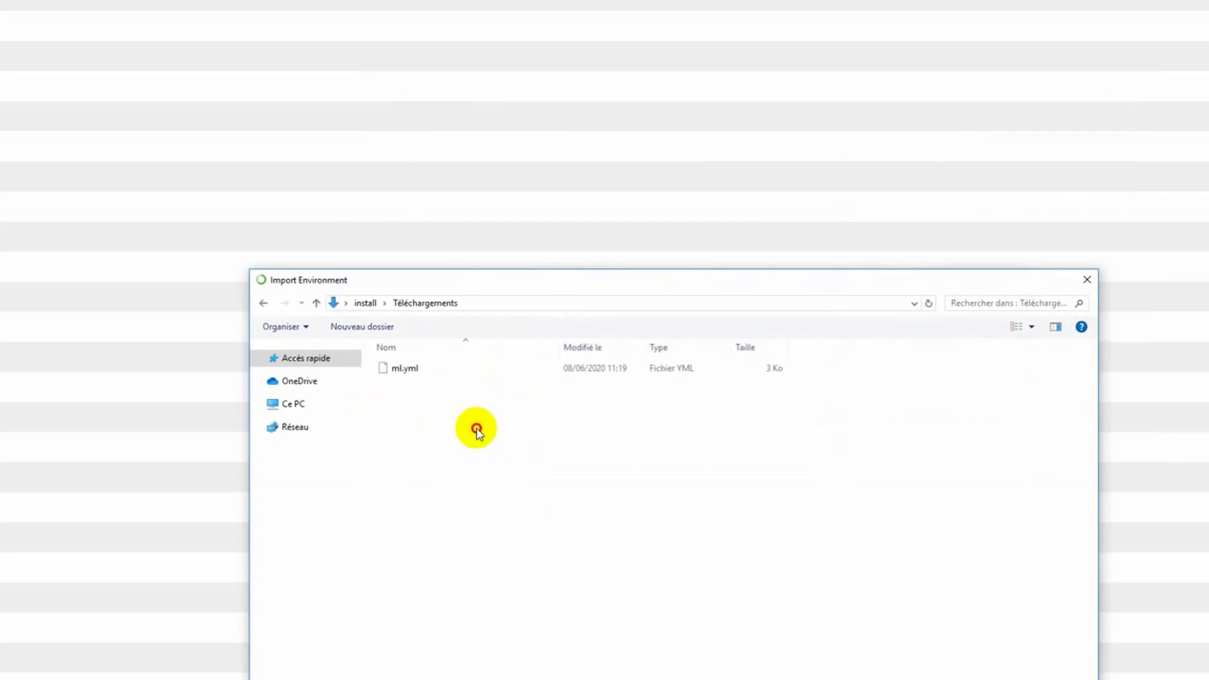
click(405, 368)
click(1180, 590)
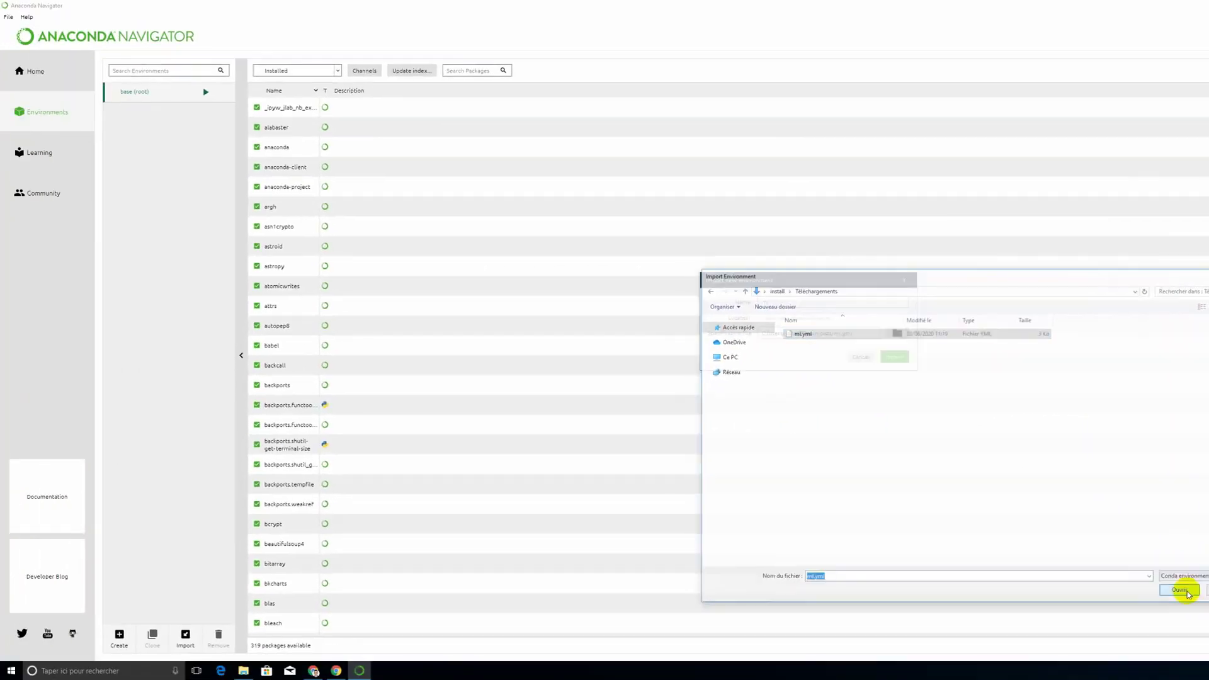
click(897, 357)
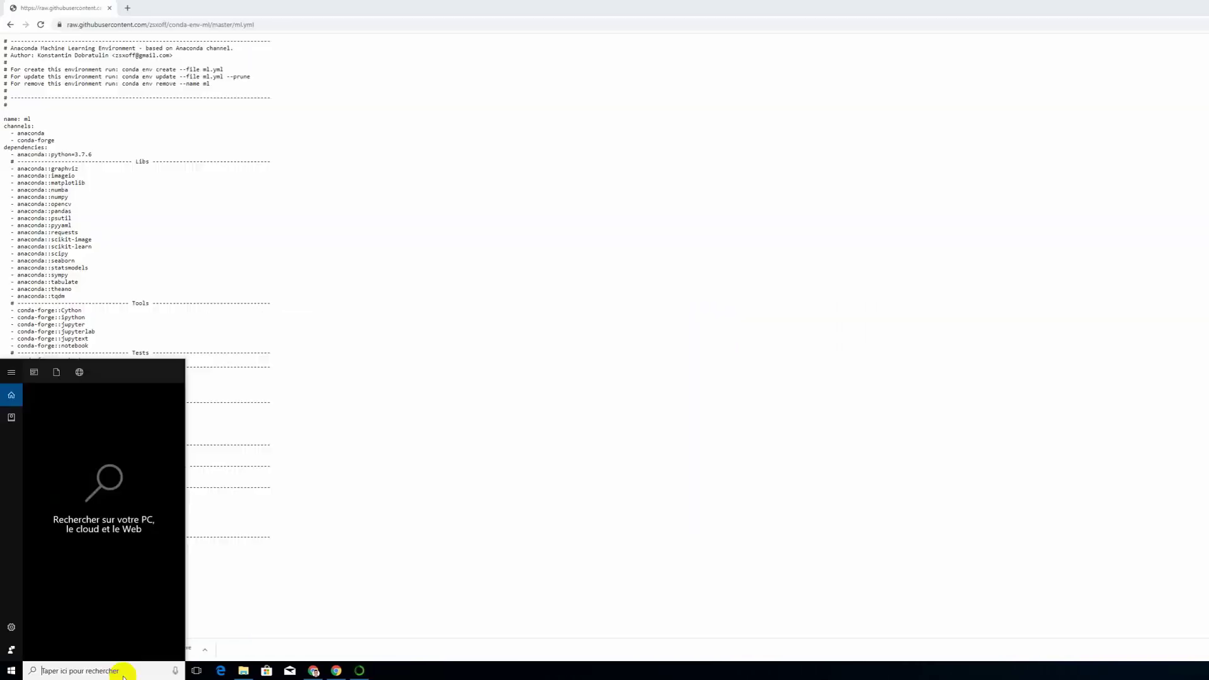
Step: Search Windows for "anaco", start Anaconda Prompt and change the directory to Downloads
text(anaco)
click(80, 451)
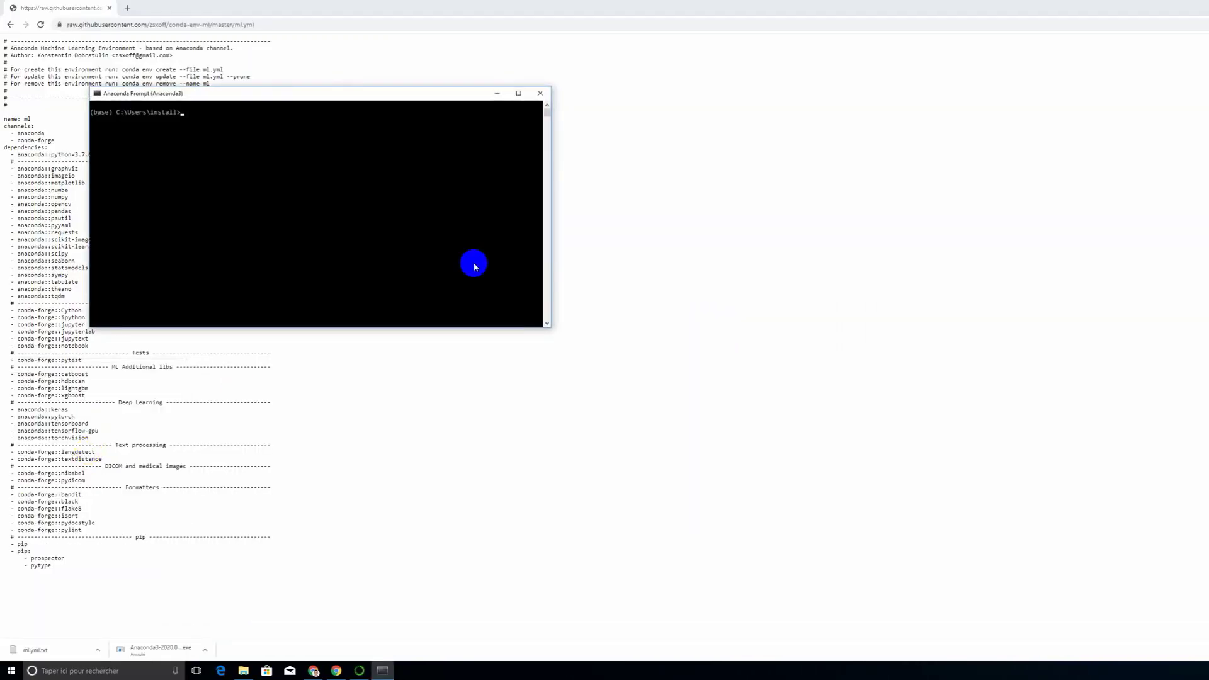
drag(248, 96, 632, 127)
click(653, 179)
text(cd D)
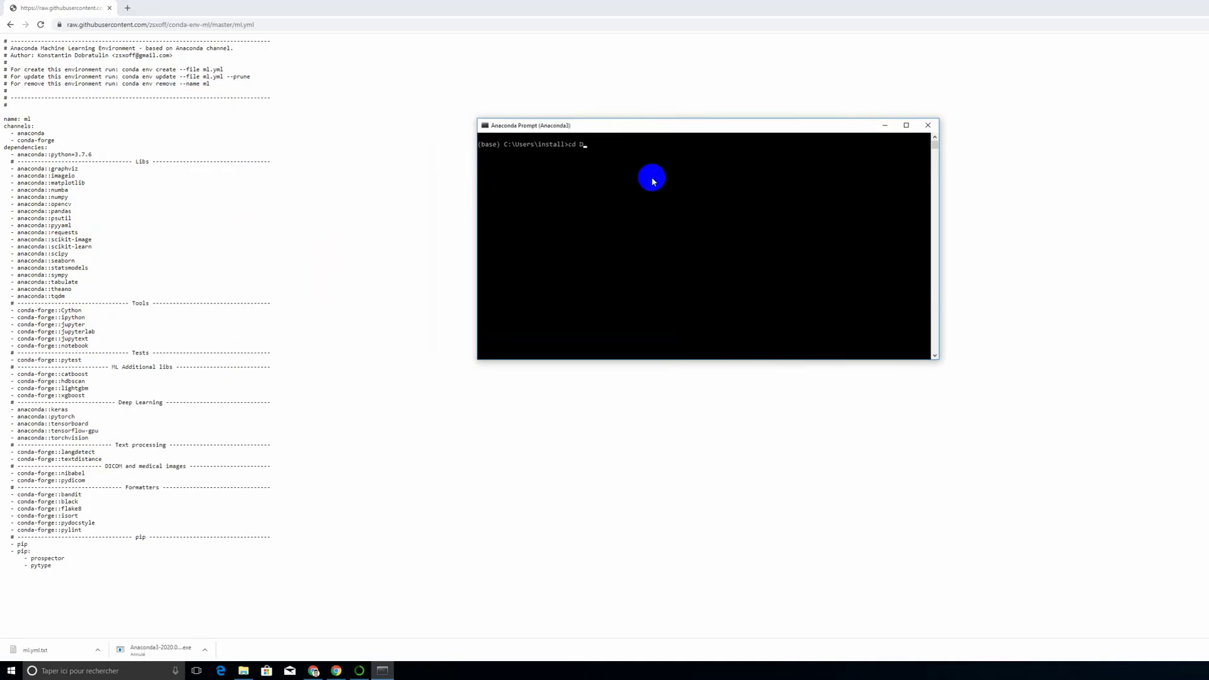
text(own)
key(Tab)
key(Return)
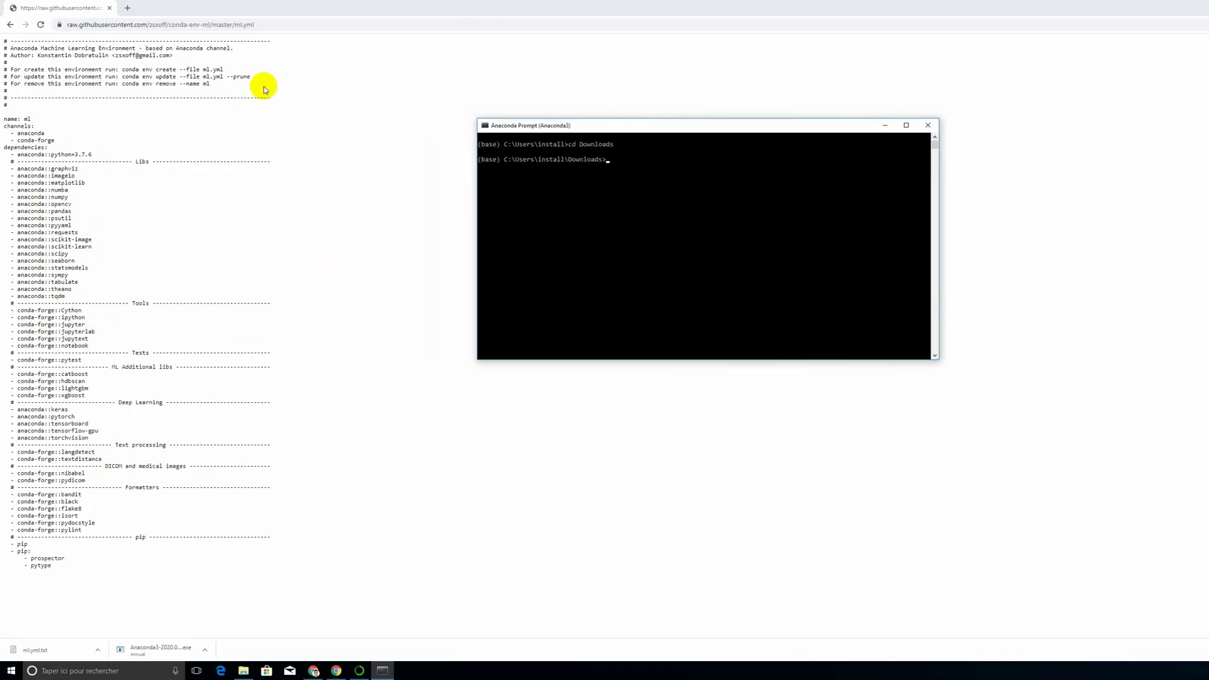
Step: Copy the command "conda env create --file ml.yml" from the raw file page in Chrome and run it in Anaconda Prompt
drag(360, 5, 312, 7)
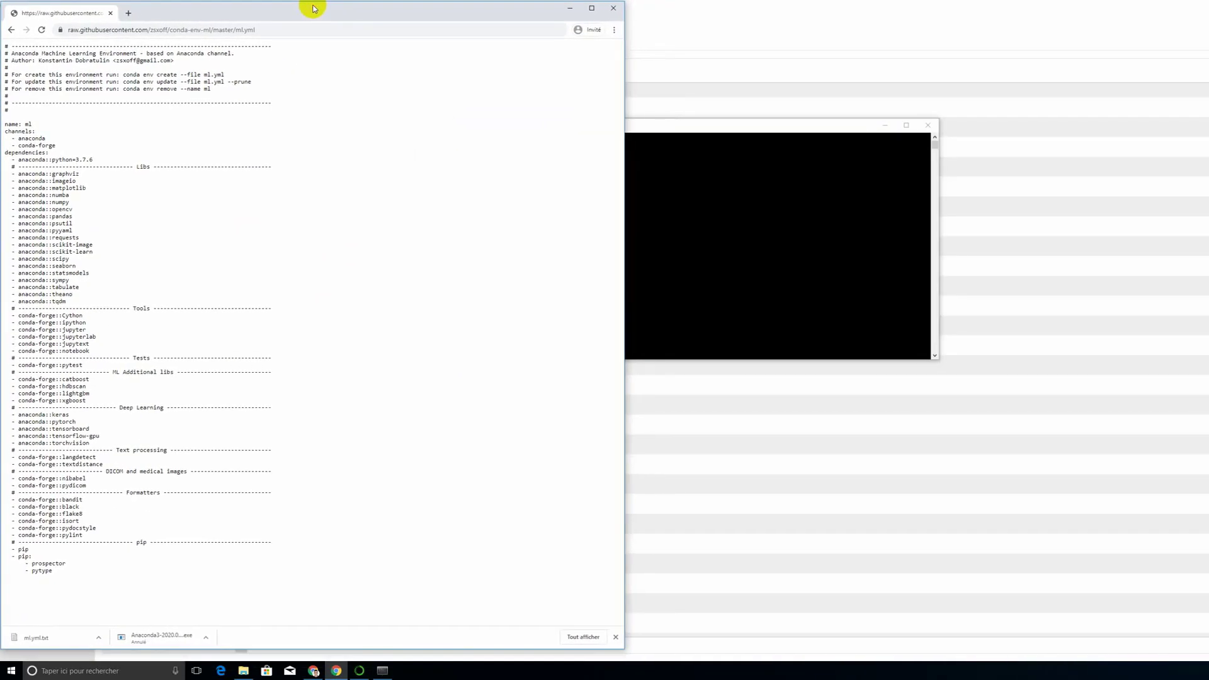
drag(647, 125, 803, 132)
drag(123, 74, 225, 75)
right_click(226, 75)
click(243, 86)
right_click(729, 198)
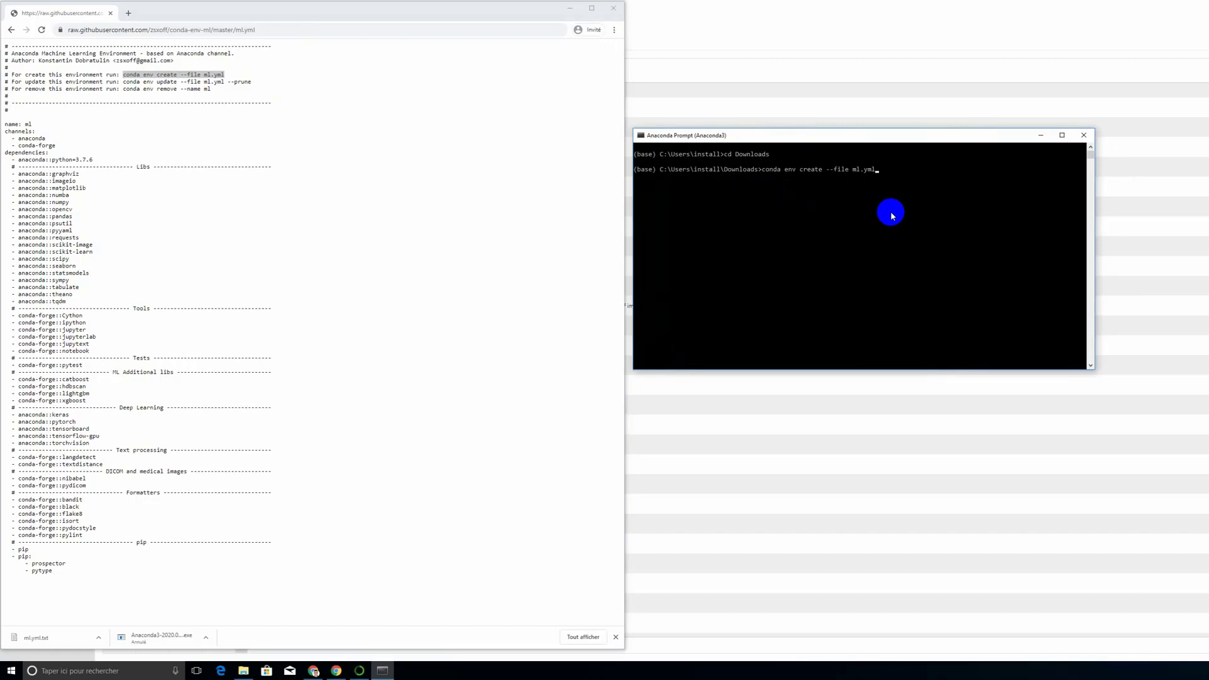
key(Return)
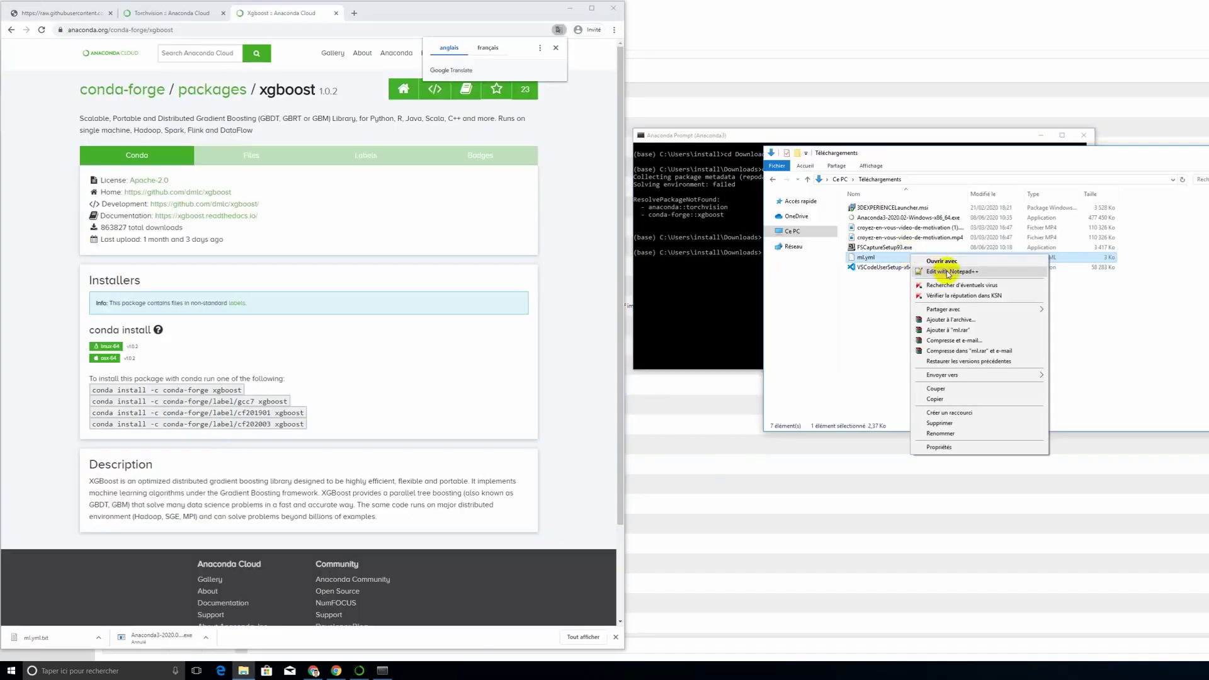
Step: Open ml.yml from the Downloads folder in Notepad++, declining the editor update, and place its window beside the Anaconda Prompt
click(869, 271)
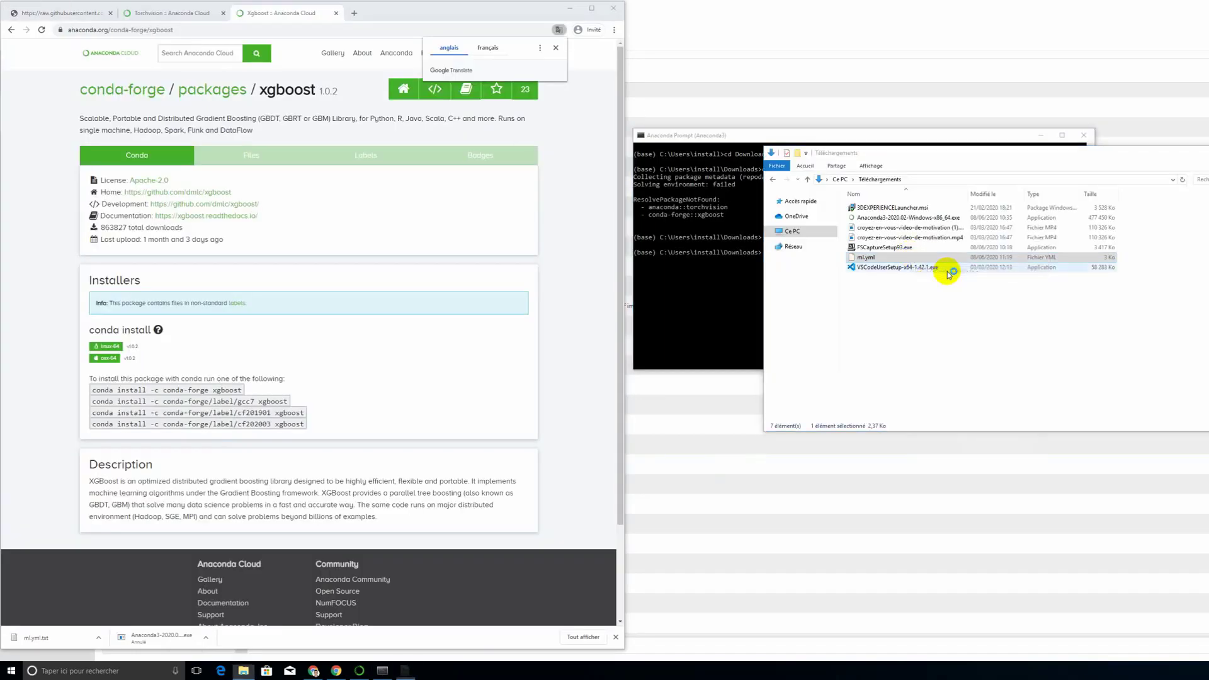
drag(184, 8, 1068, 193)
click(860, 345)
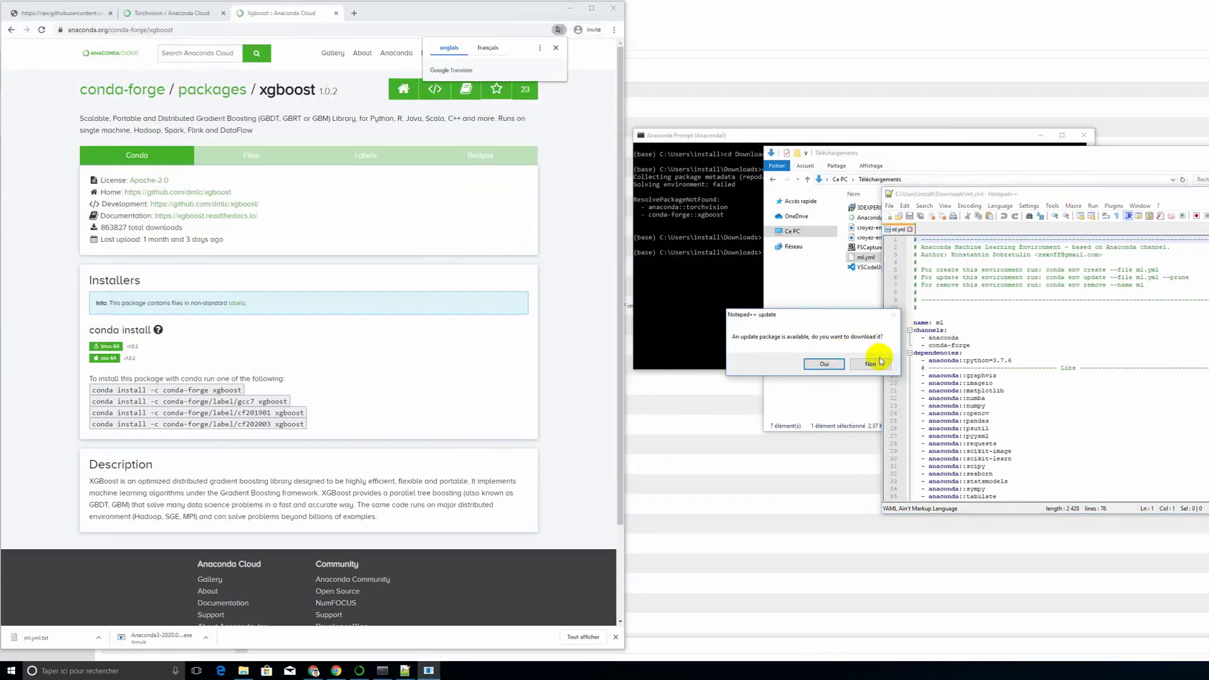
click(841, 365)
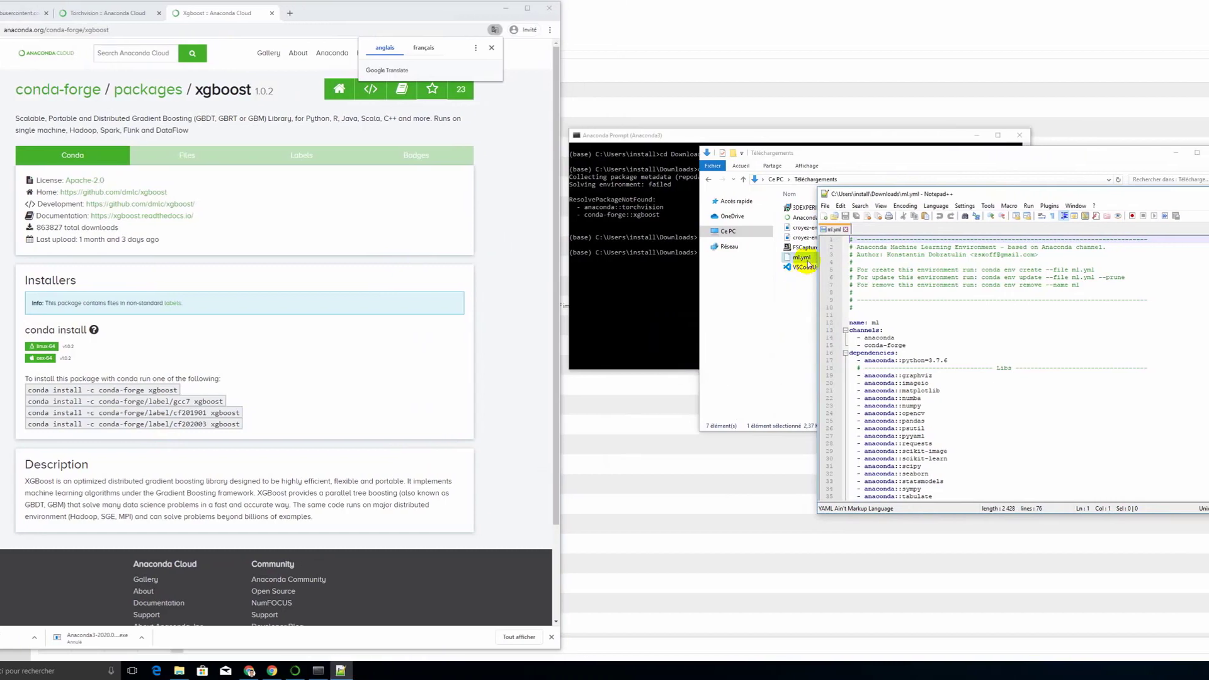
click(1176, 153)
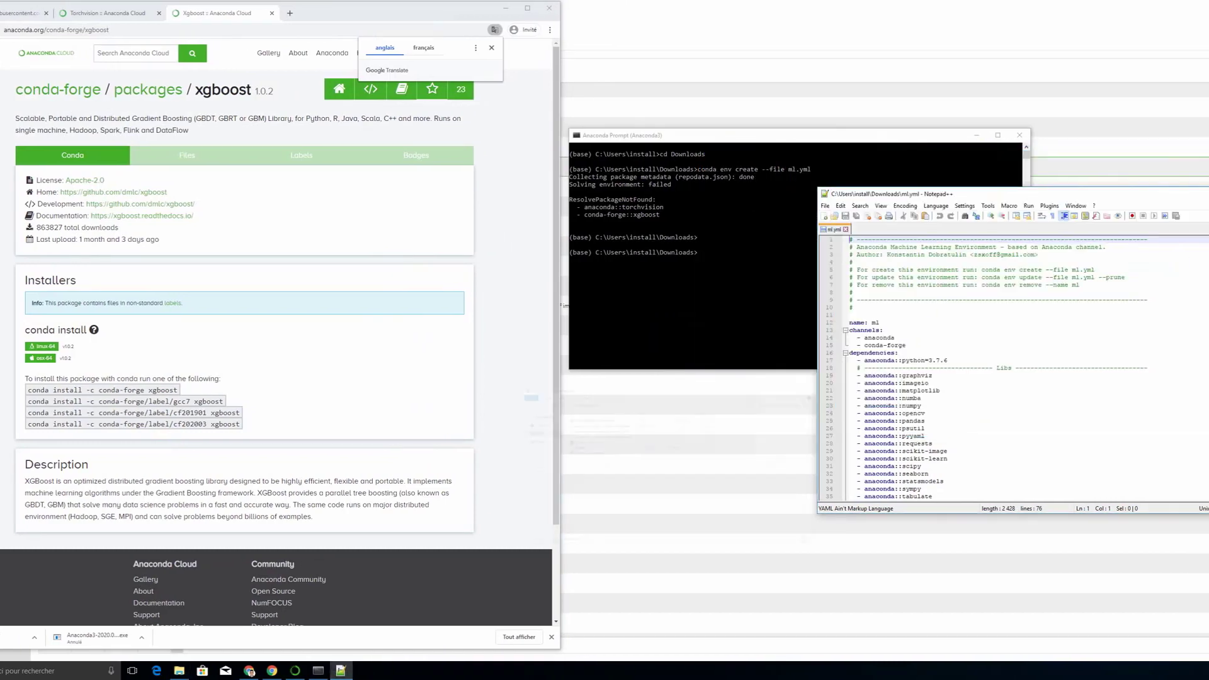
drag(1033, 202, 1123, 134)
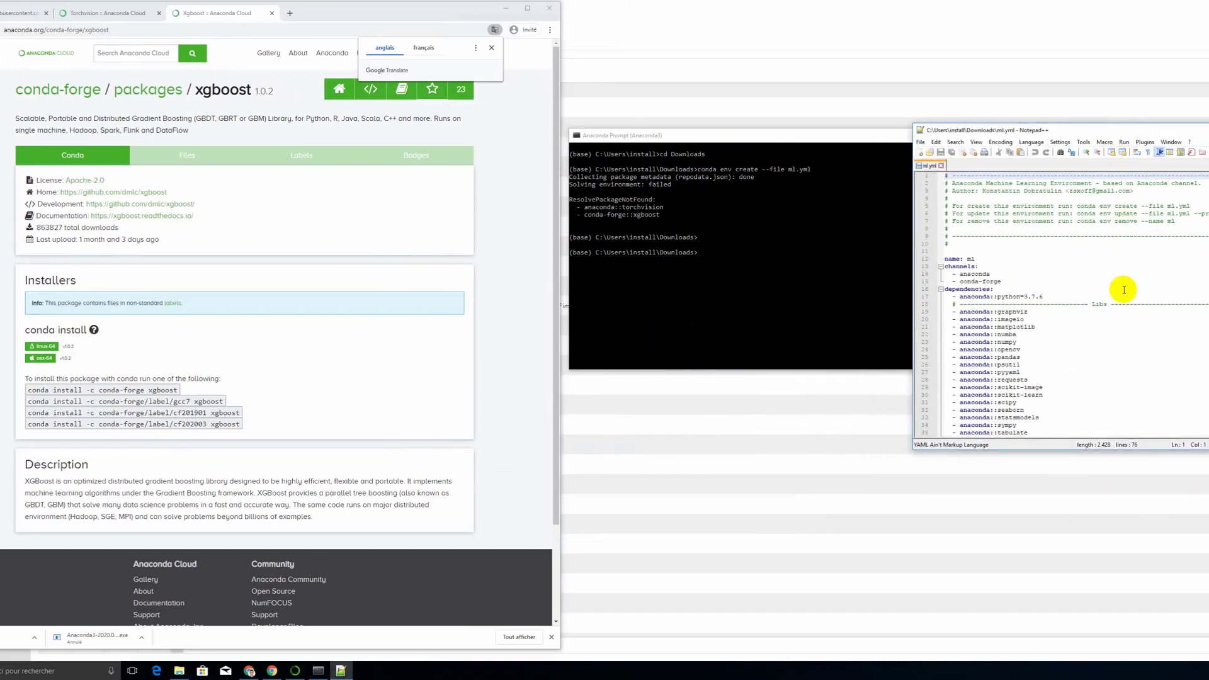
Step: Comment out the conda-forge::xgboost and anaconda::torchvision lines in ml.yml with "#" and save the file
scroll(1084, 318, down, 8)
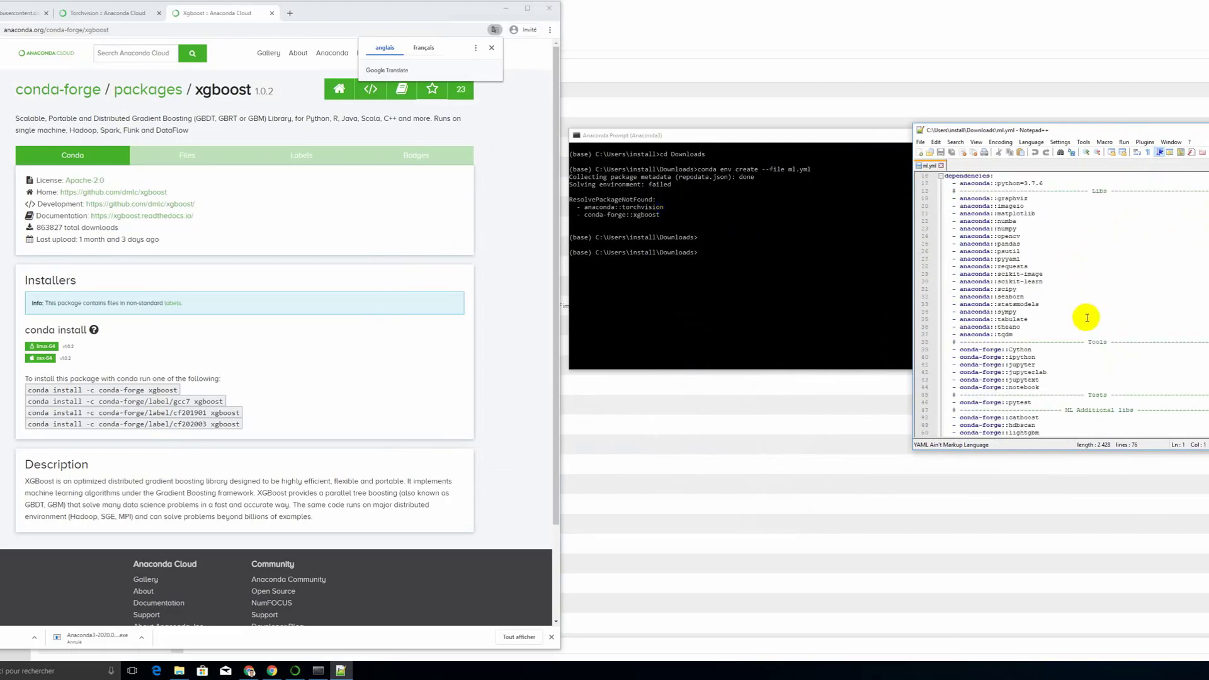
scroll(1089, 321, down, 1)
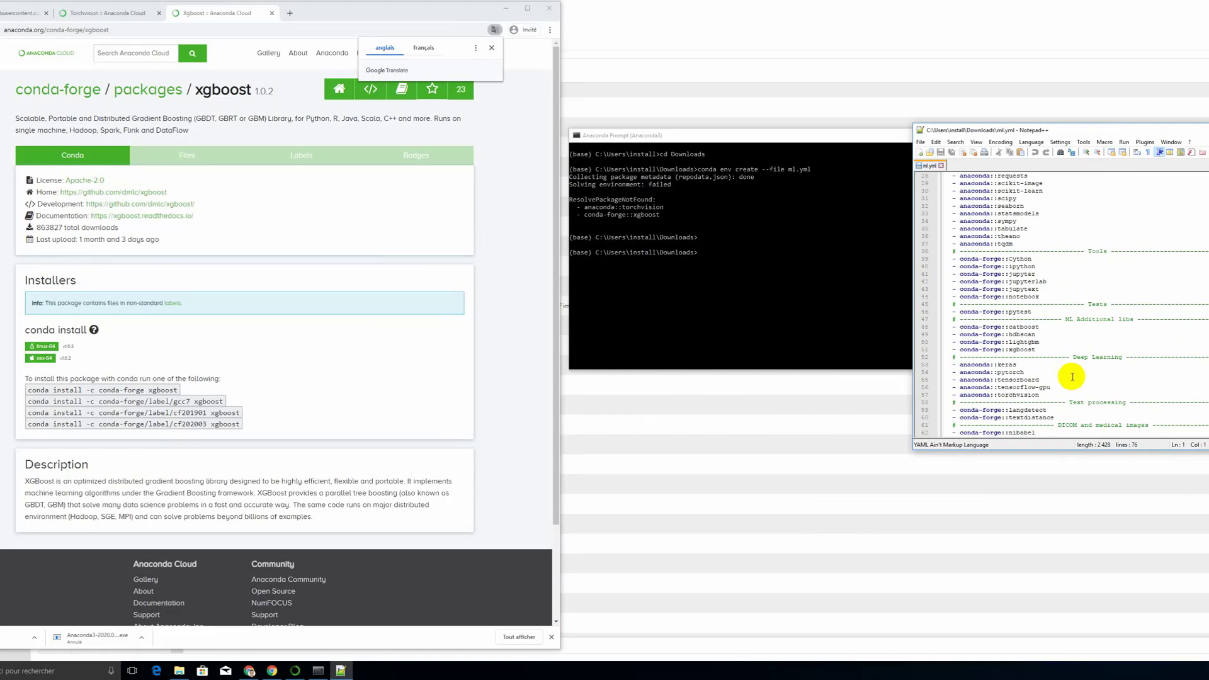
click(955, 348)
text(#)
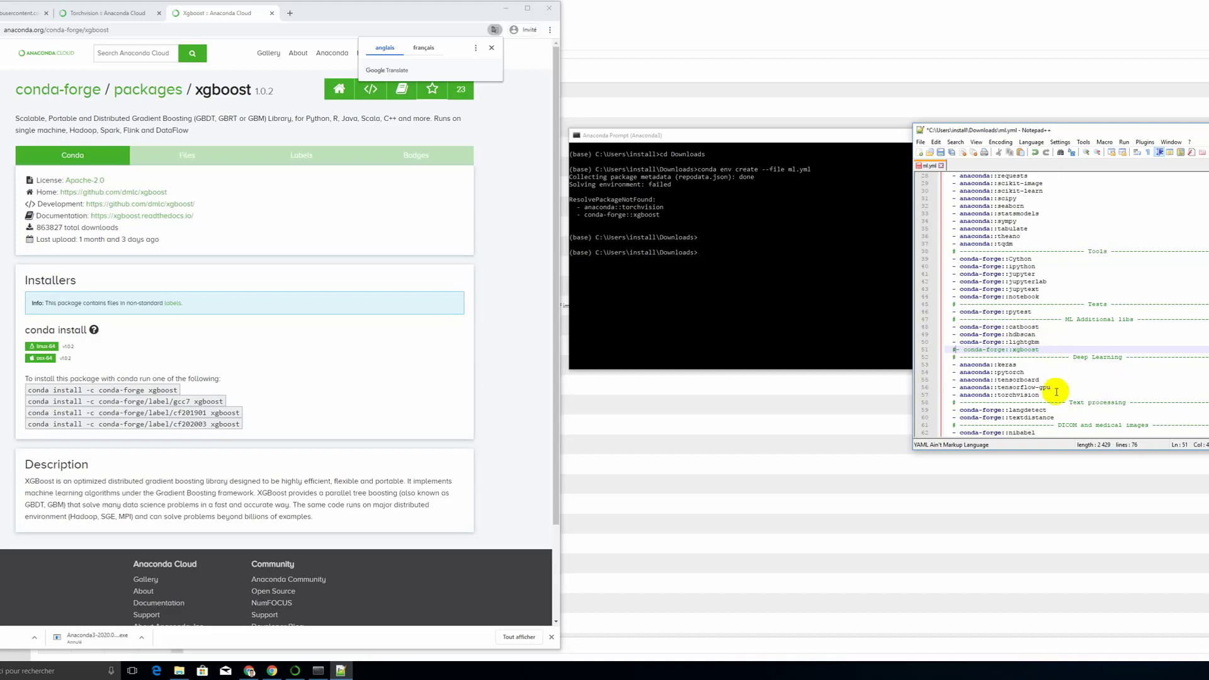
click(954, 395)
text(#)
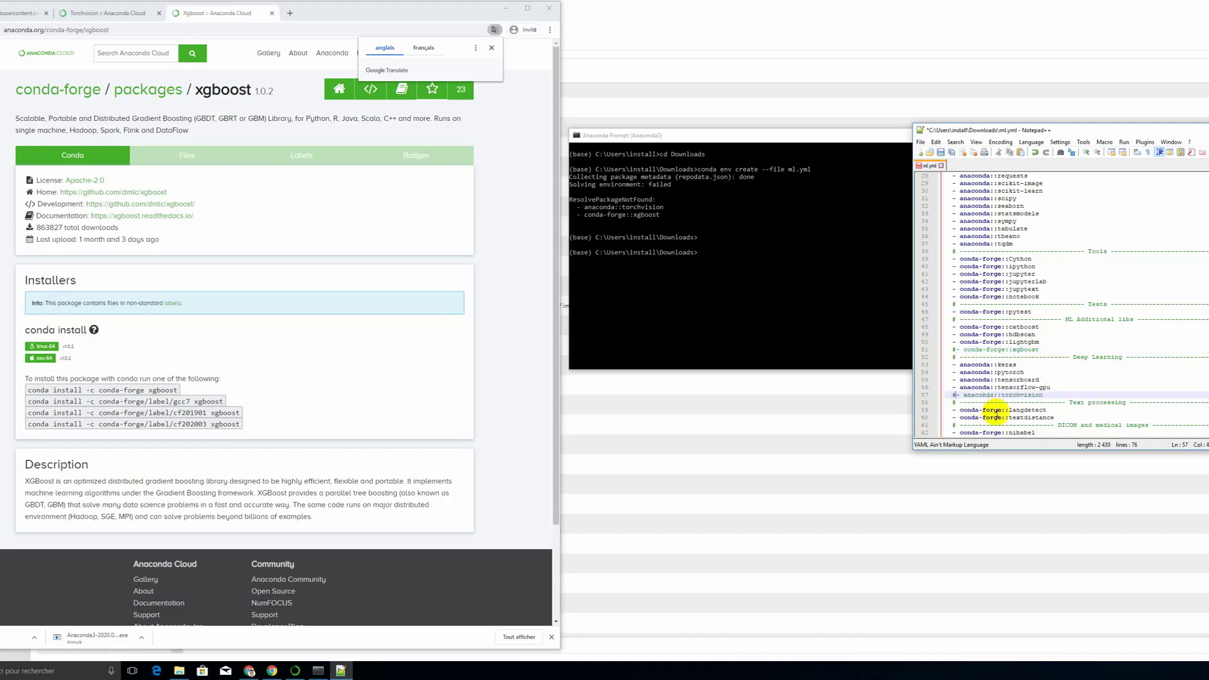
Step: Run "conda env create --file ml.yml" again in Anaconda Prompt with the edited file
click(800, 283)
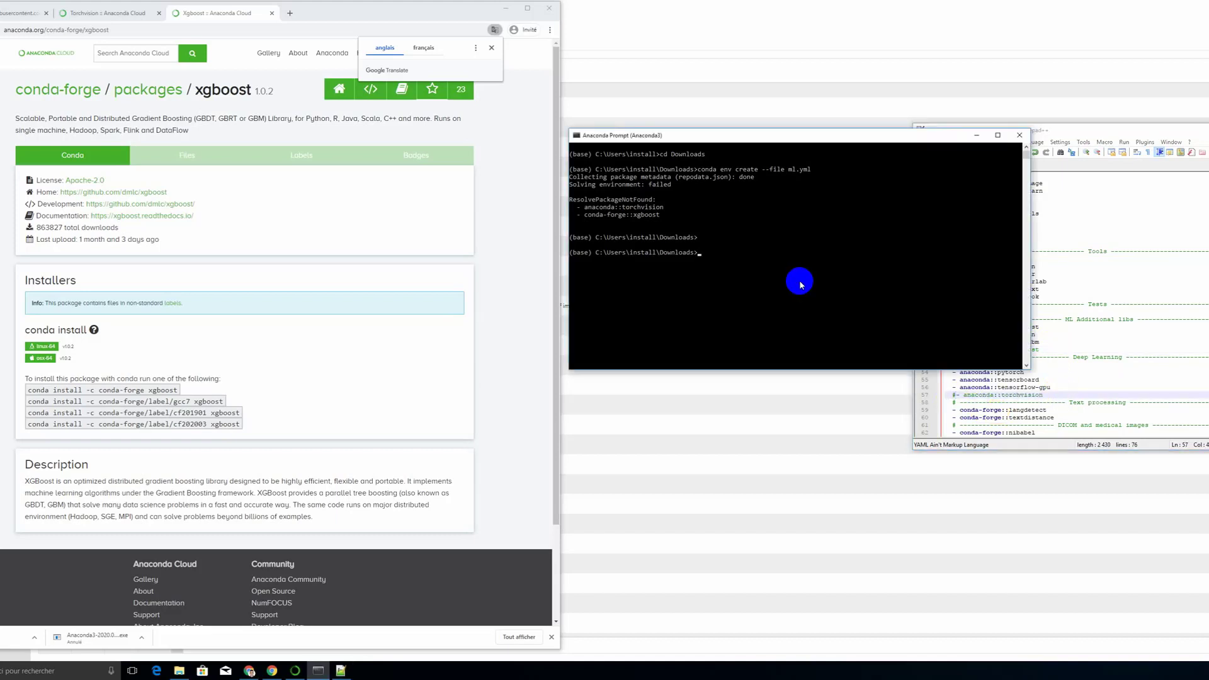
key(Up)
key(Return)
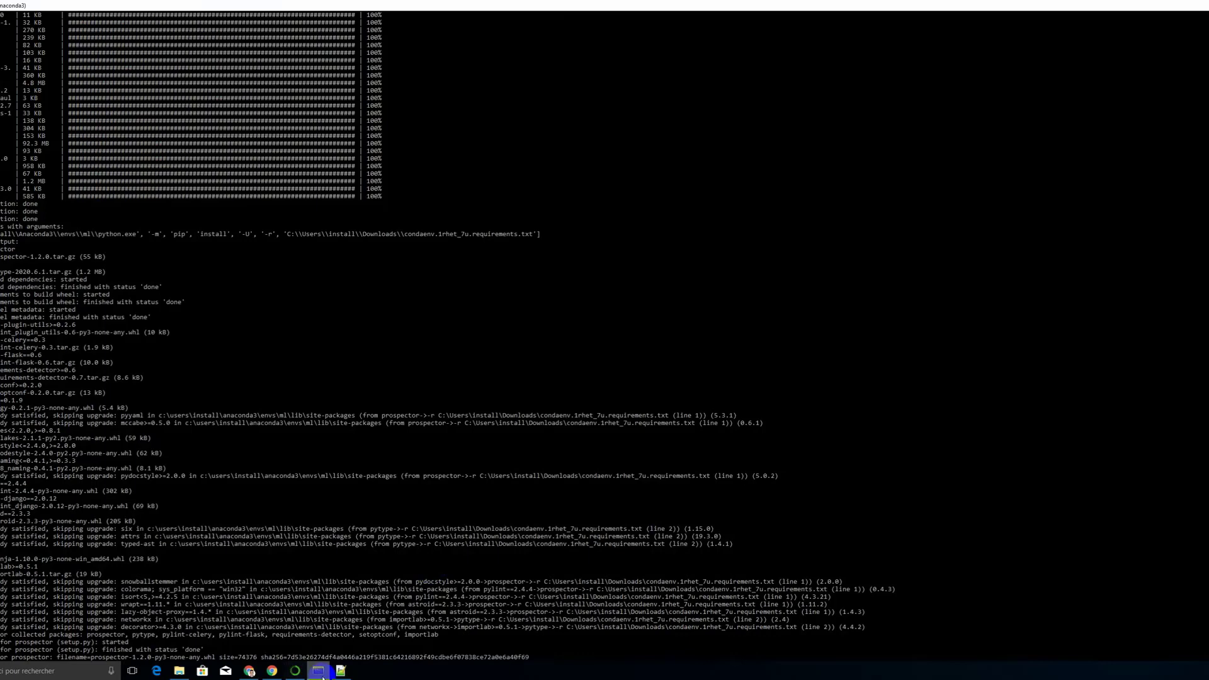
Step: Examine the prospector and pytype entries in the pip section at the end of ml.yml in Notepad++
click(341, 670)
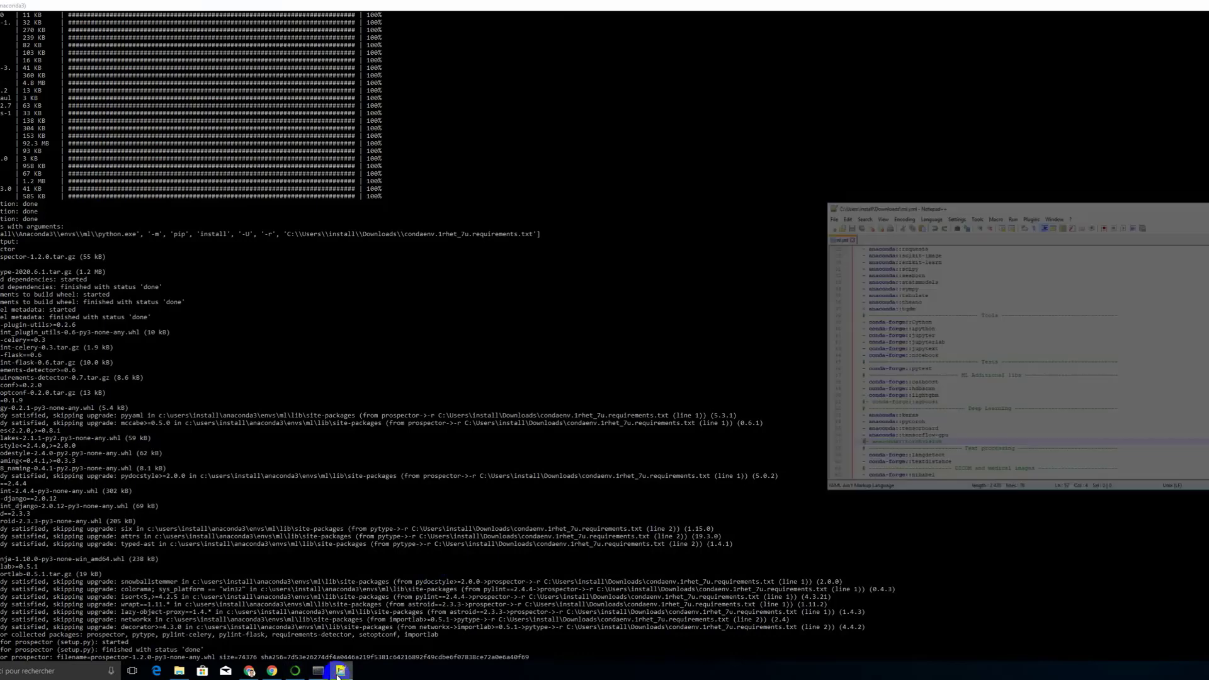
click(1102, 327)
scroll(1073, 306, down, 2)
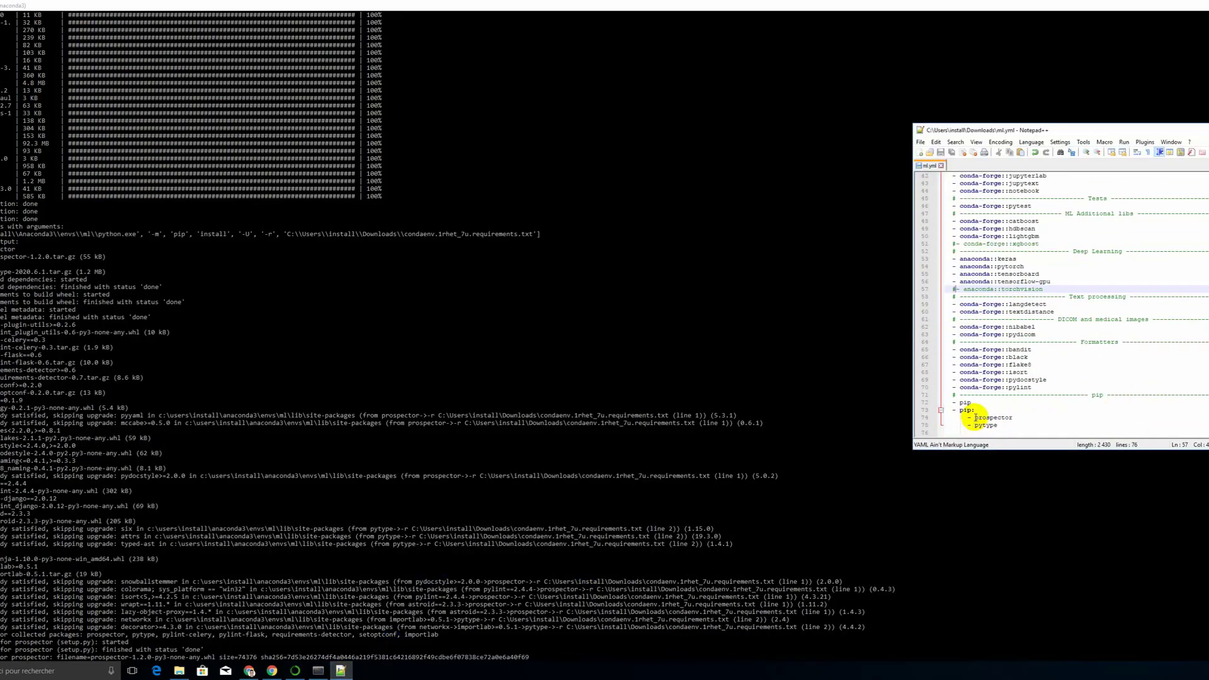
drag(975, 417, 1014, 417)
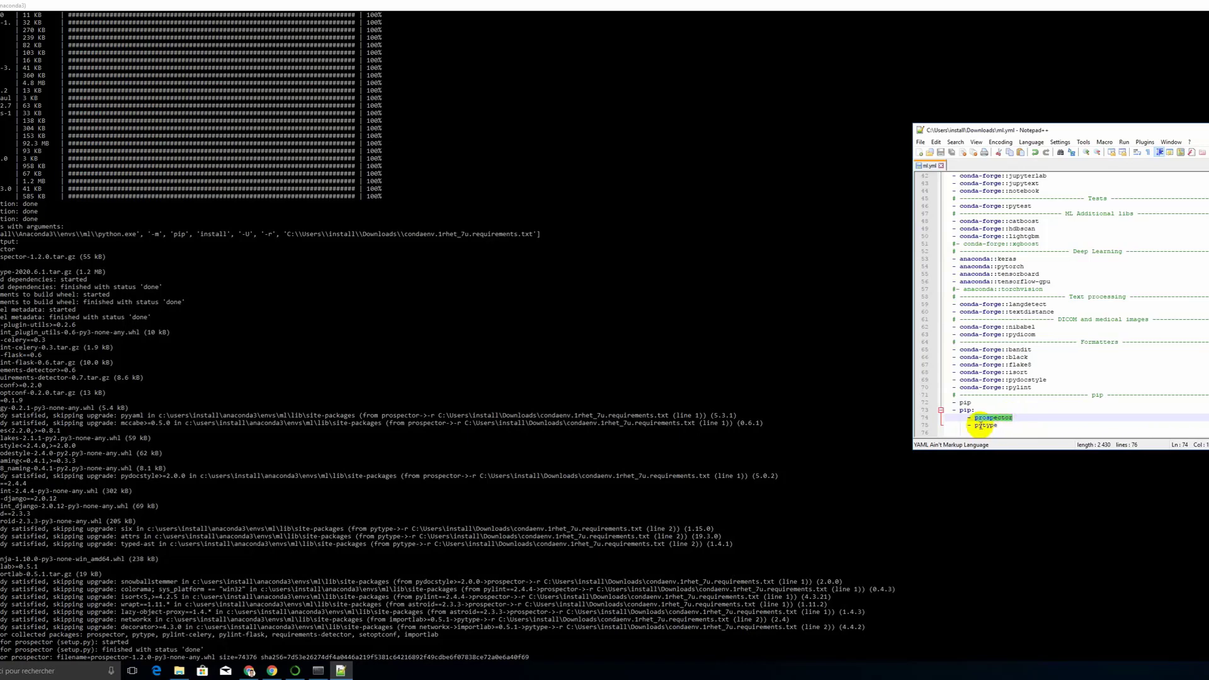
double_click(975, 426)
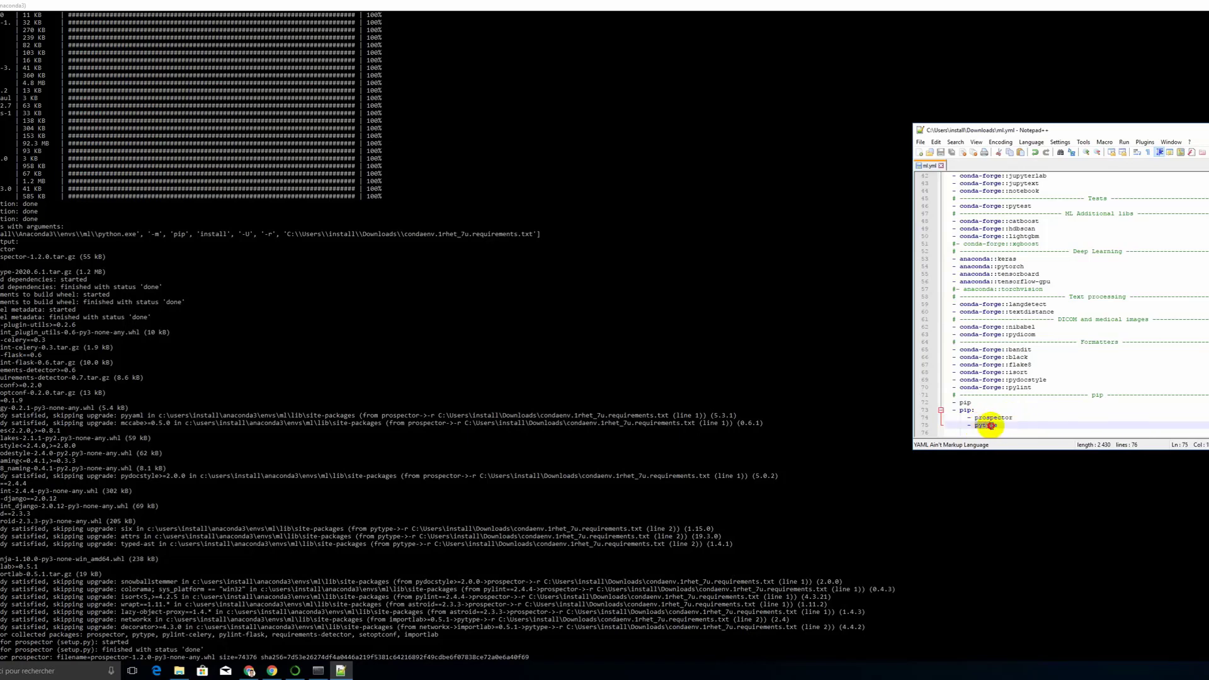
click(1014, 497)
Step: Activate the ml environment in Anaconda Prompt and run "pip install prospector" with the package name copied from ml.yml
drag(599, 2, 900, 96)
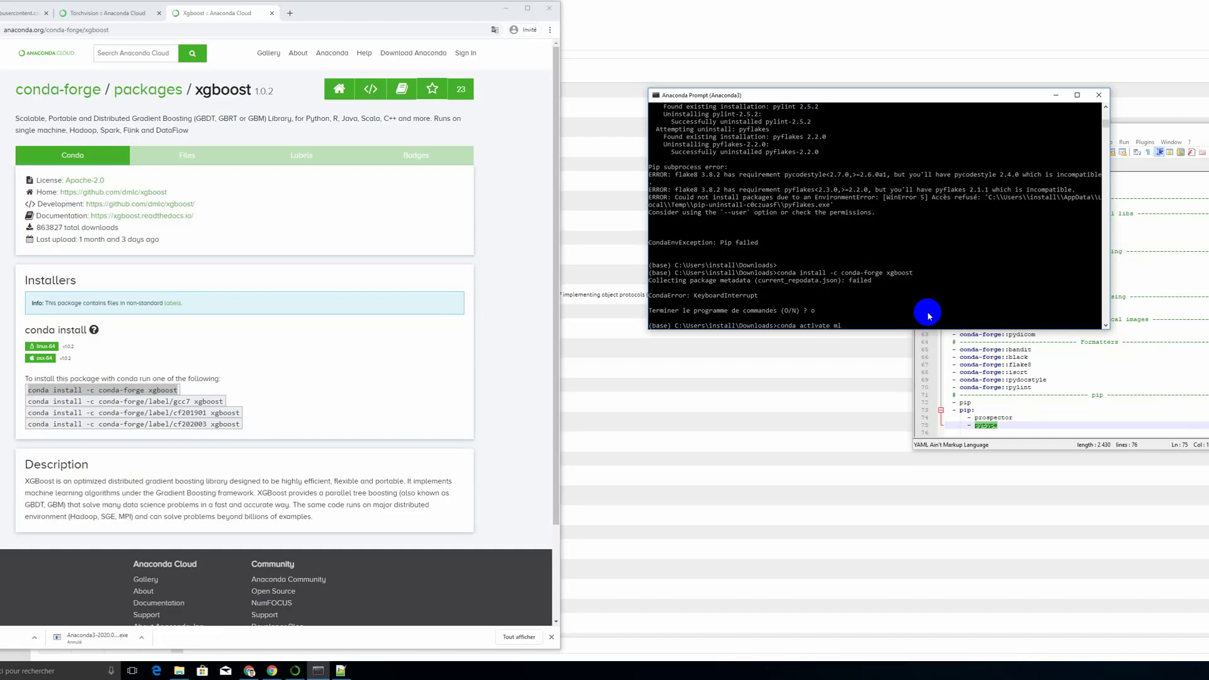
key(Return)
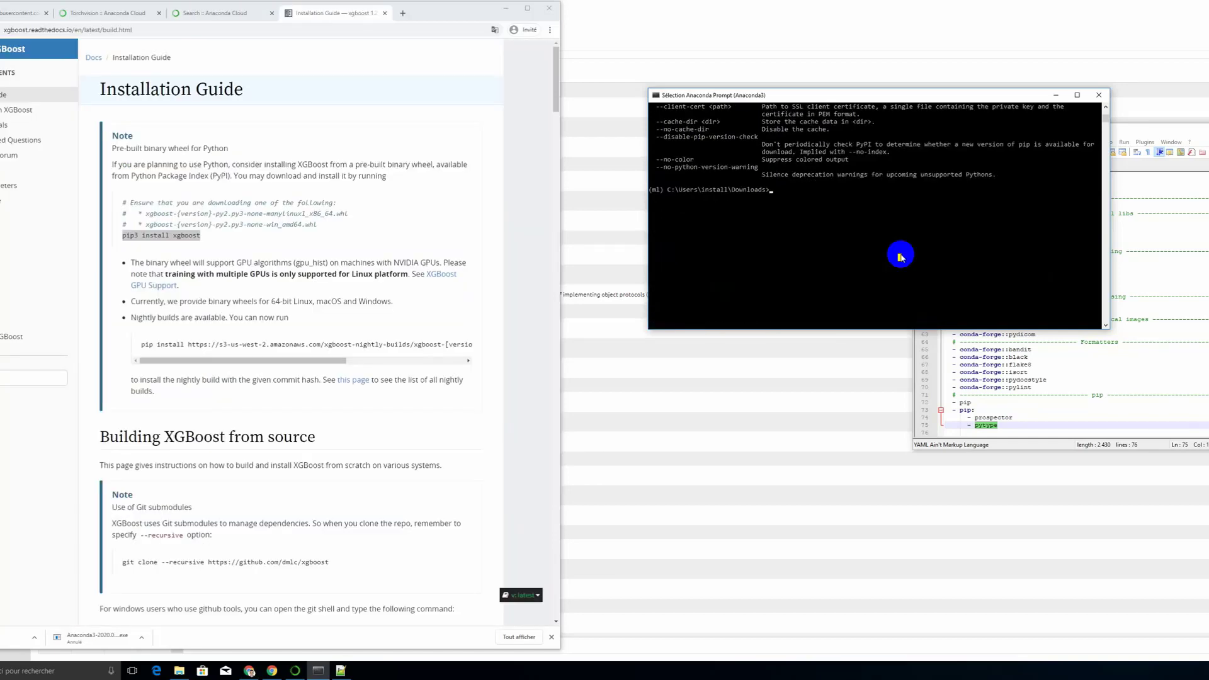
text(pip install)
double_click(993, 418)
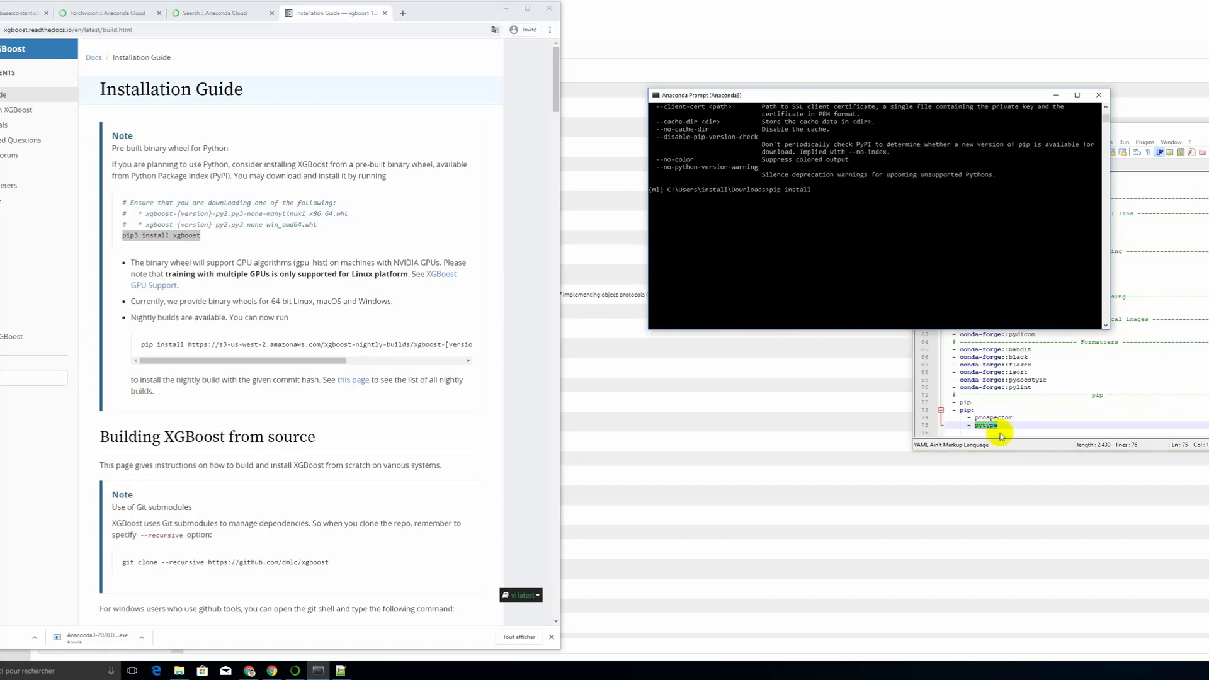
right_click(739, 246)
key(Return)
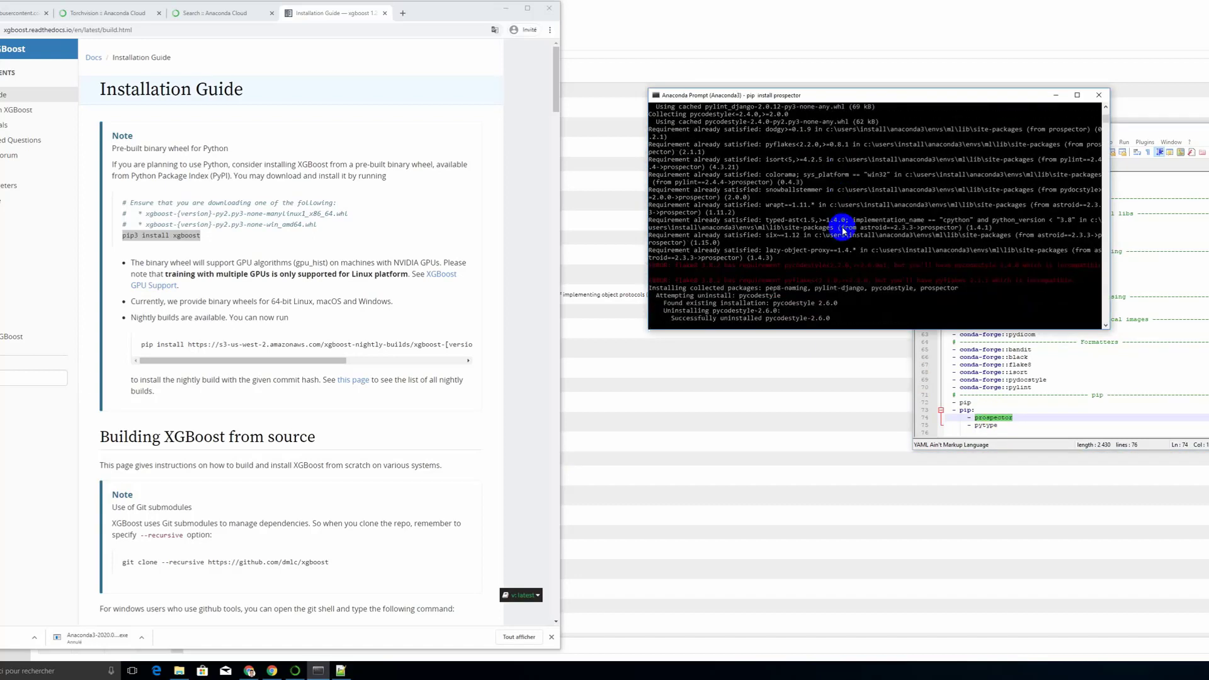
Step: Copy the package name pytype from ml.yml and run "pip install pytype" in Anaconda Prompt
double_click(988, 426)
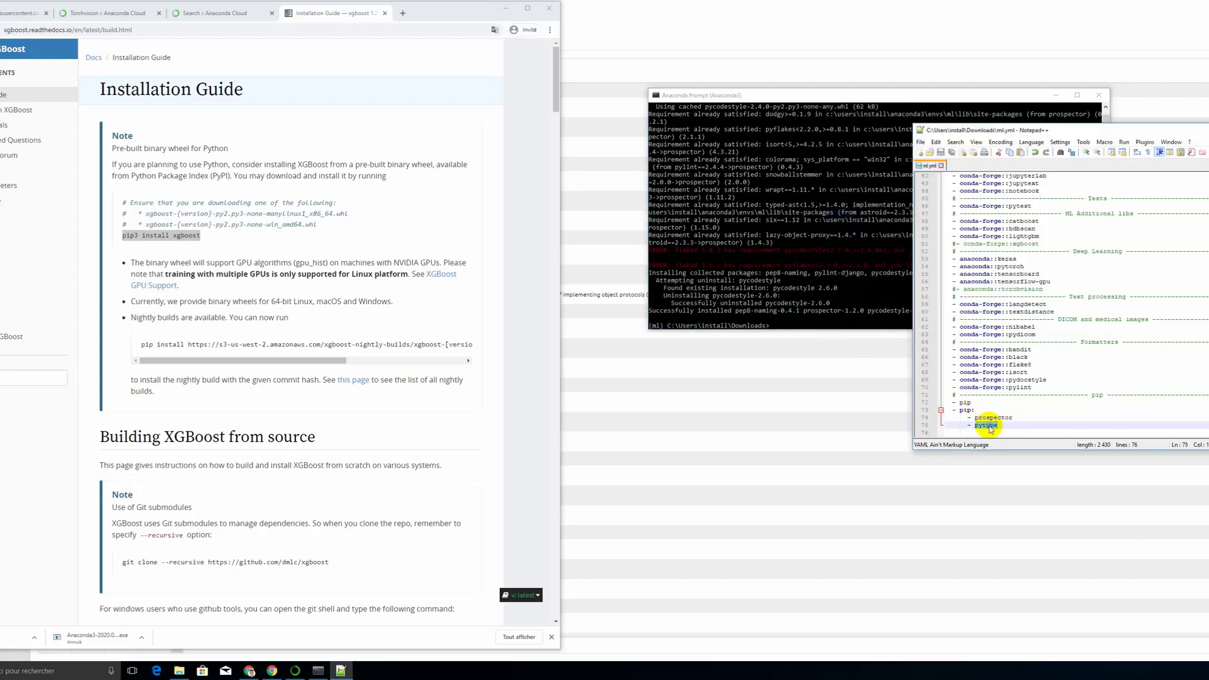
right_click(808, 320)
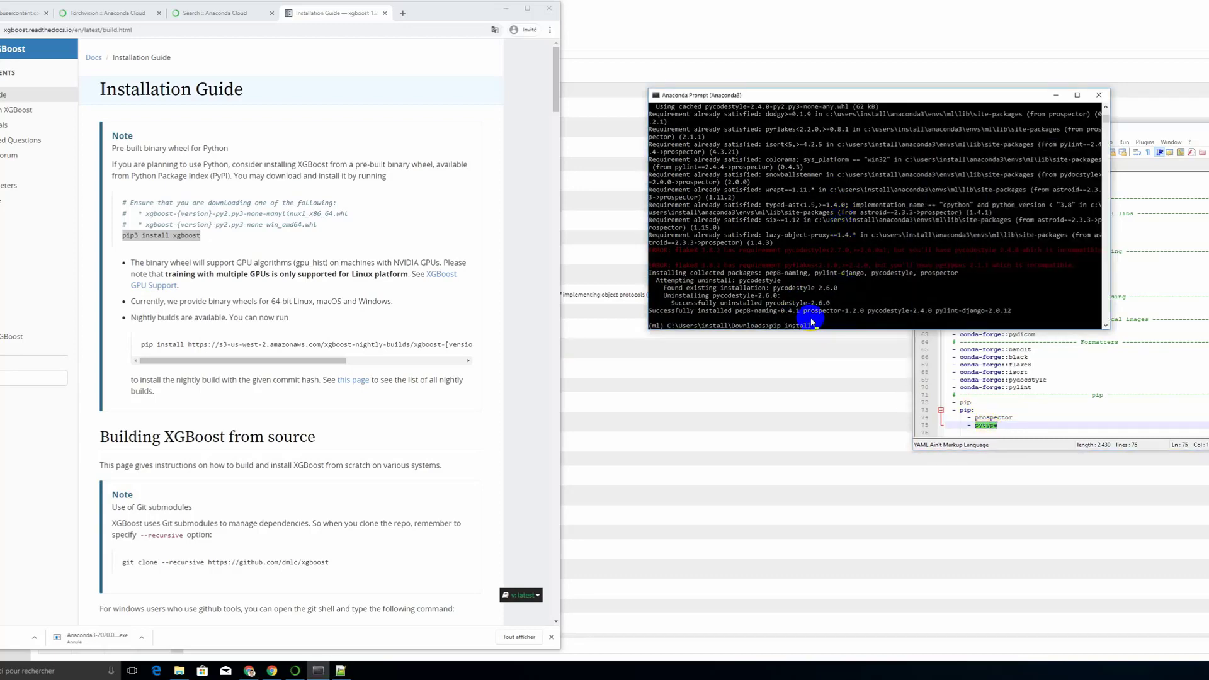
key(Return)
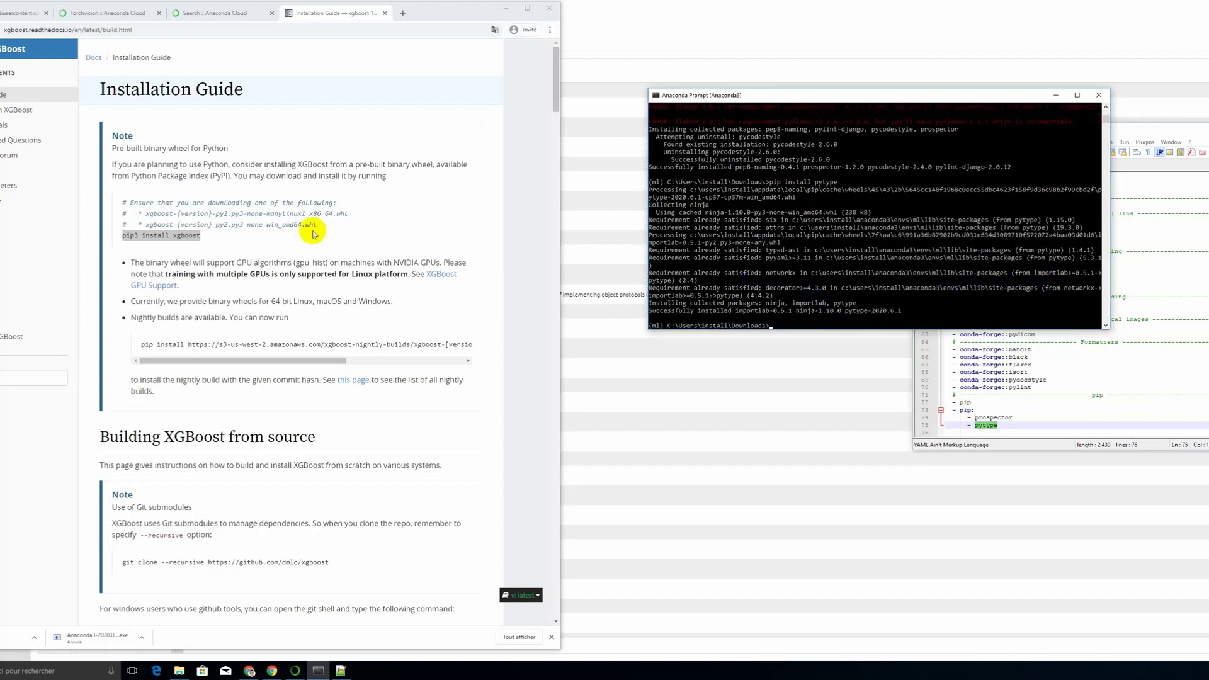
Step: Copy "pip3 install xgboost" from the XGBoost Installation Guide in Chrome and try to run it in Anaconda Prompt
right_click(189, 236)
click(208, 243)
right_click(894, 321)
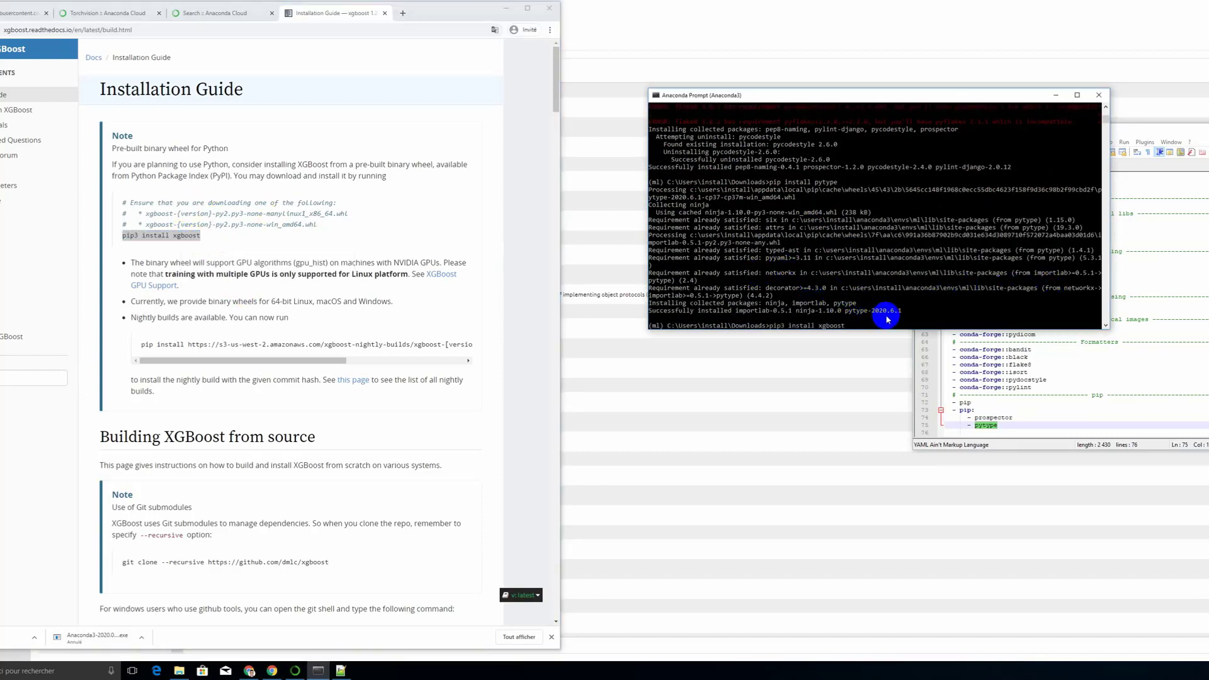
key(Return)
Step: Recall the xgboost installation command, change pip3 to pip and run "pip install xgboost"
key(Up)
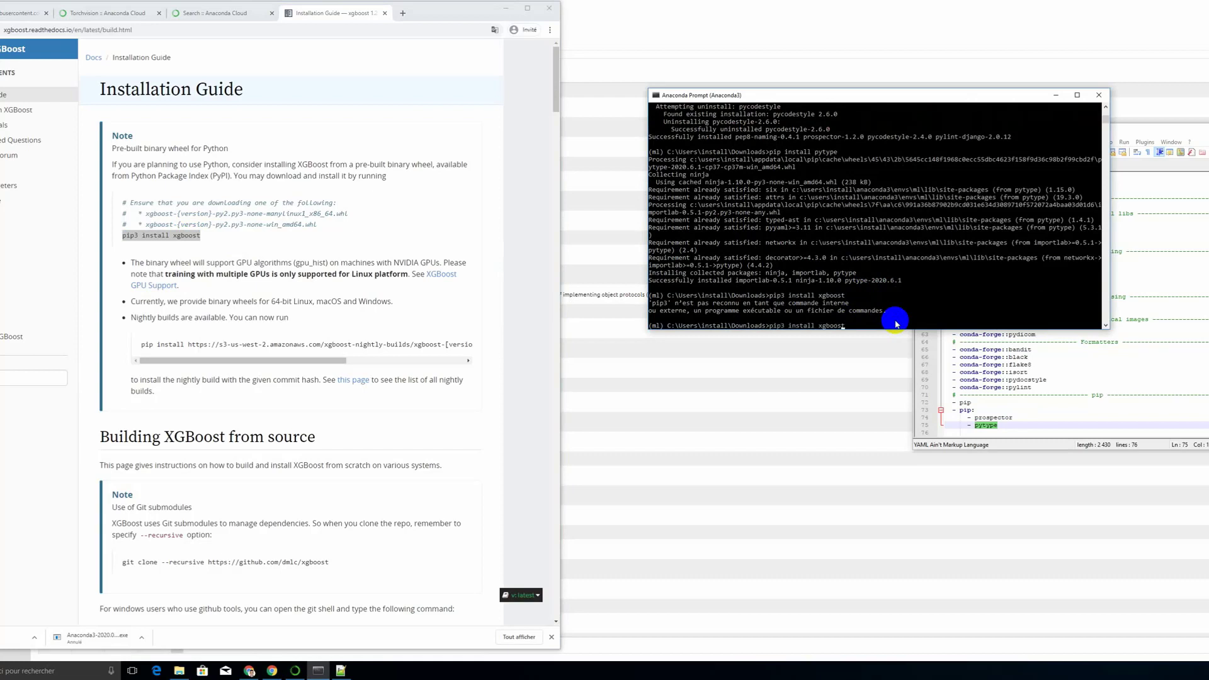
key(ctrl+Left)
key(ctrl+Left)
key(BackSpace)
key(Return)
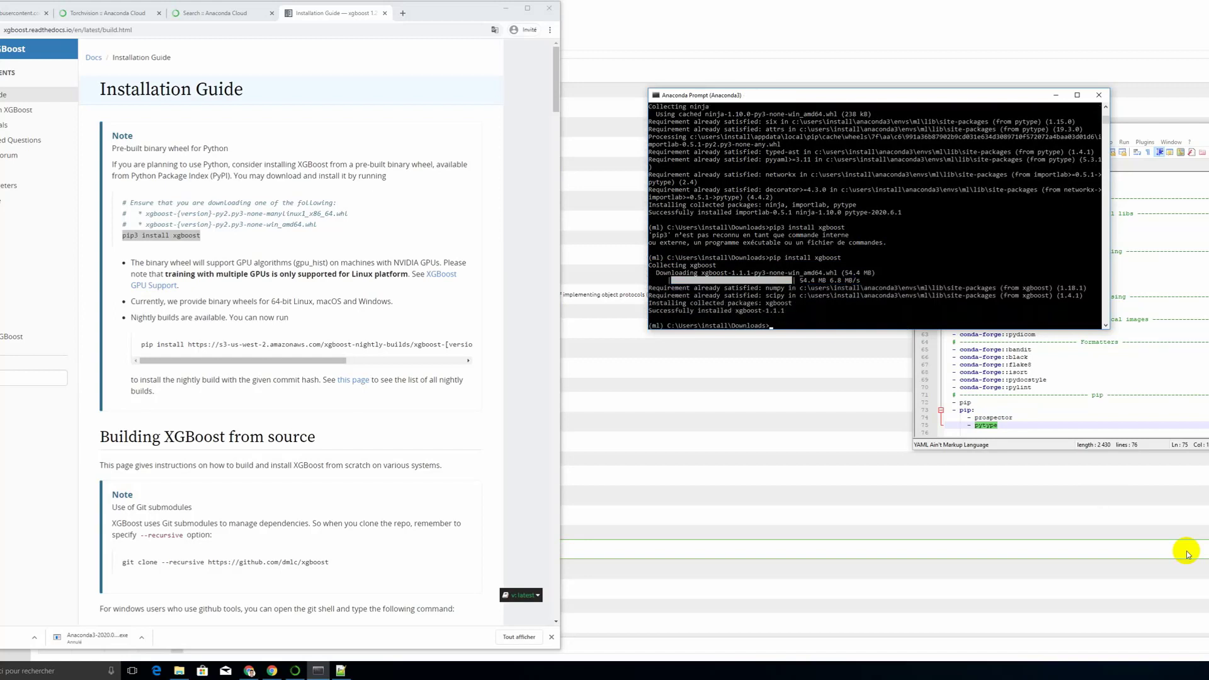
Step: Copy "conda install -c pytorch torchvision" from the torchvision page in Chrome, run it in Anaconda Prompt and agree to proceed
click(107, 13)
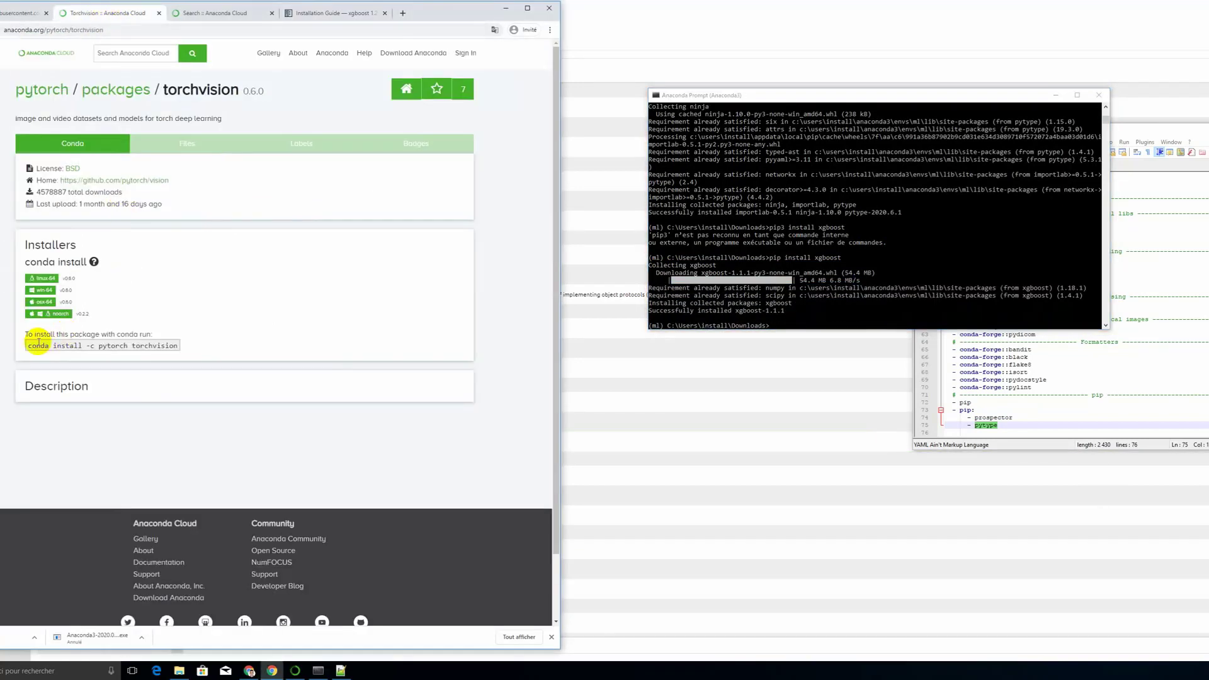
drag(29, 346, 175, 346)
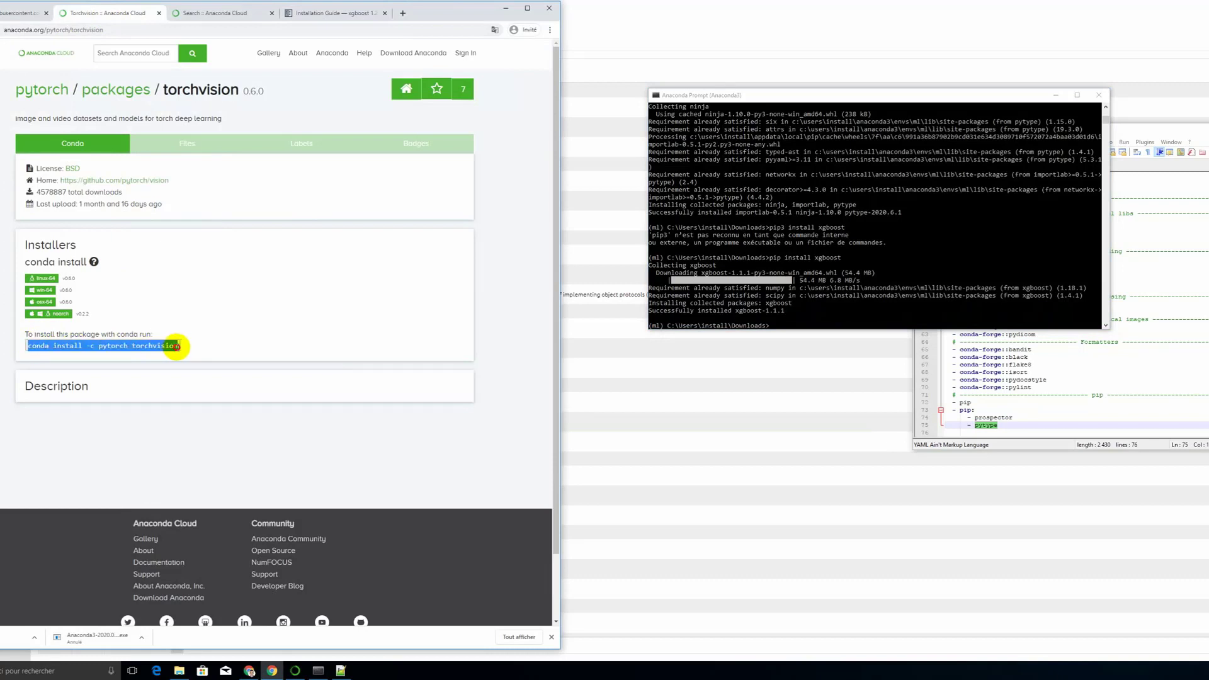
right_click(177, 346)
click(183, 354)
click(831, 297)
right_click(841, 308)
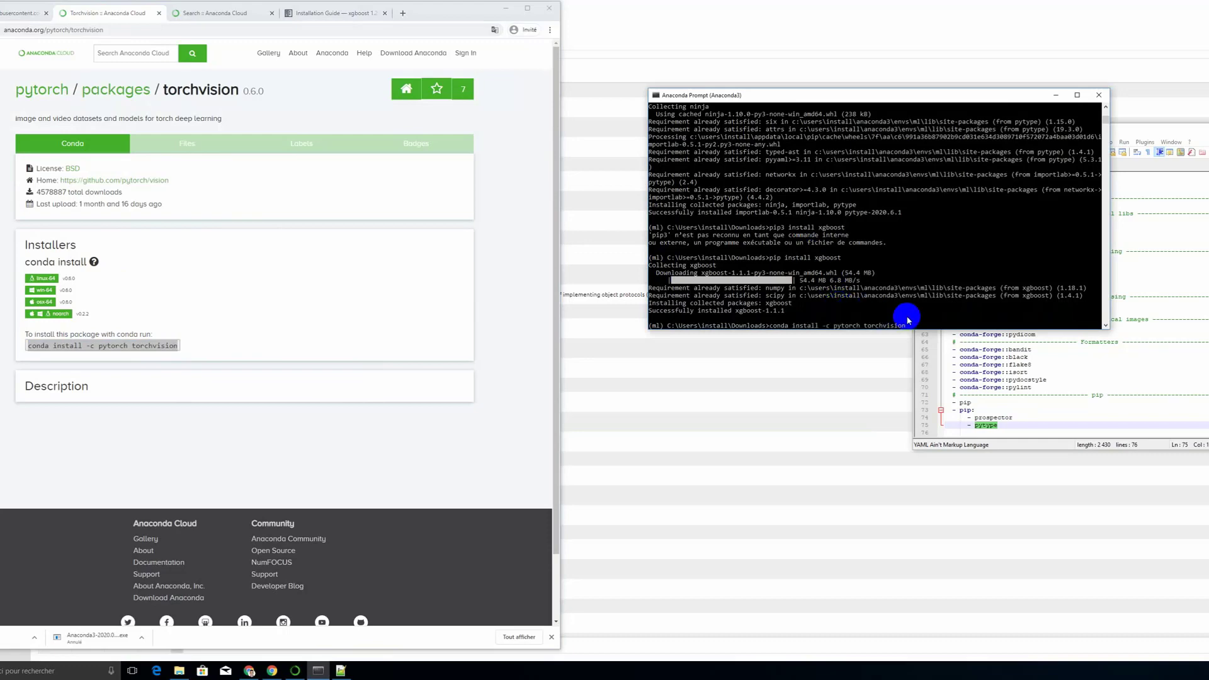
key(Return)
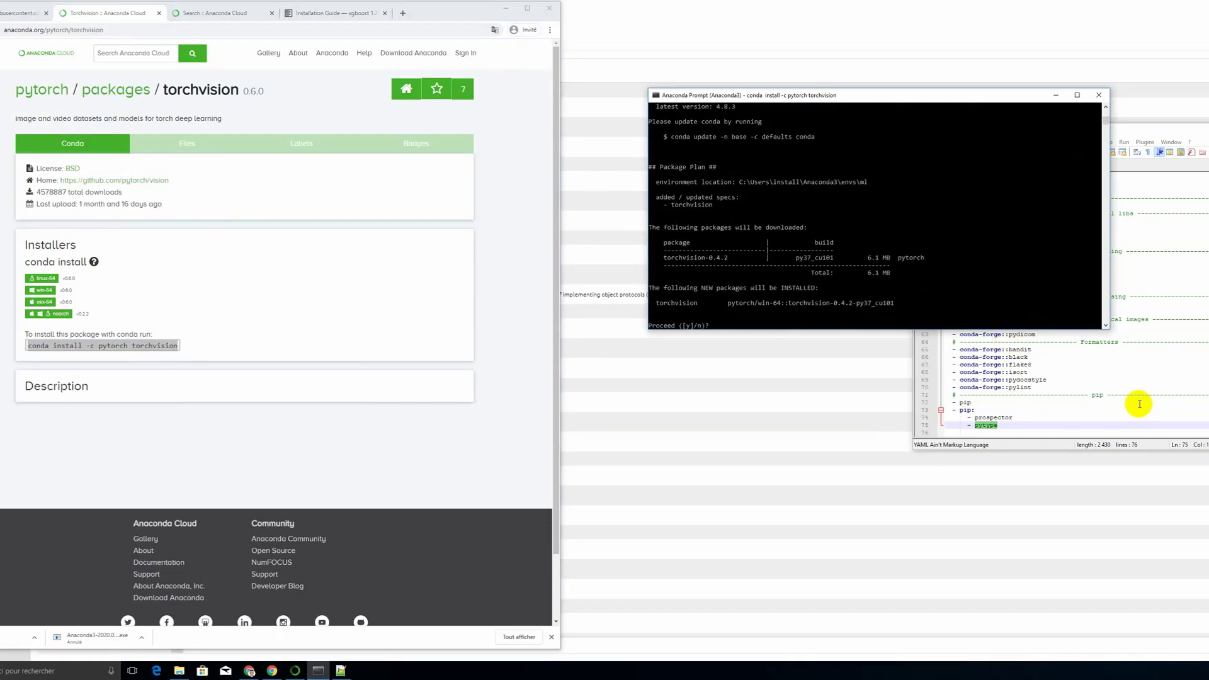
text(y)
key(Return)
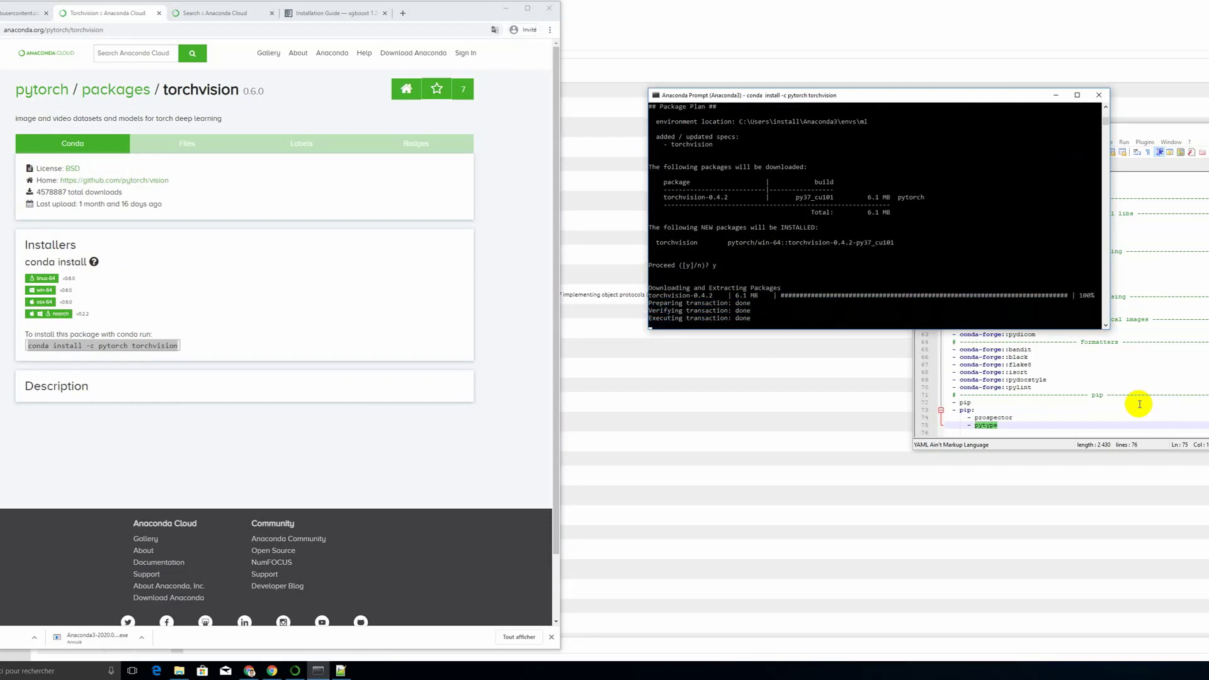
Step: Start Python in the ml environment and run "import pandas as pd"
click(860, 319)
text(ju)
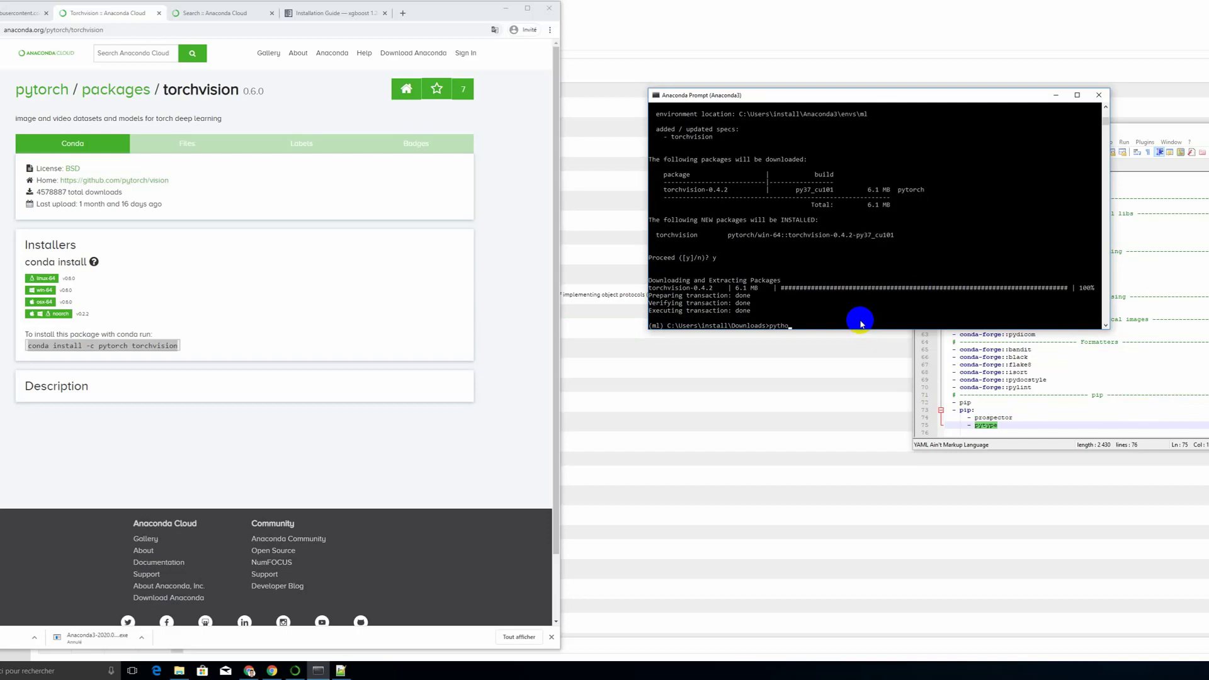
text(thon)
key(Return)
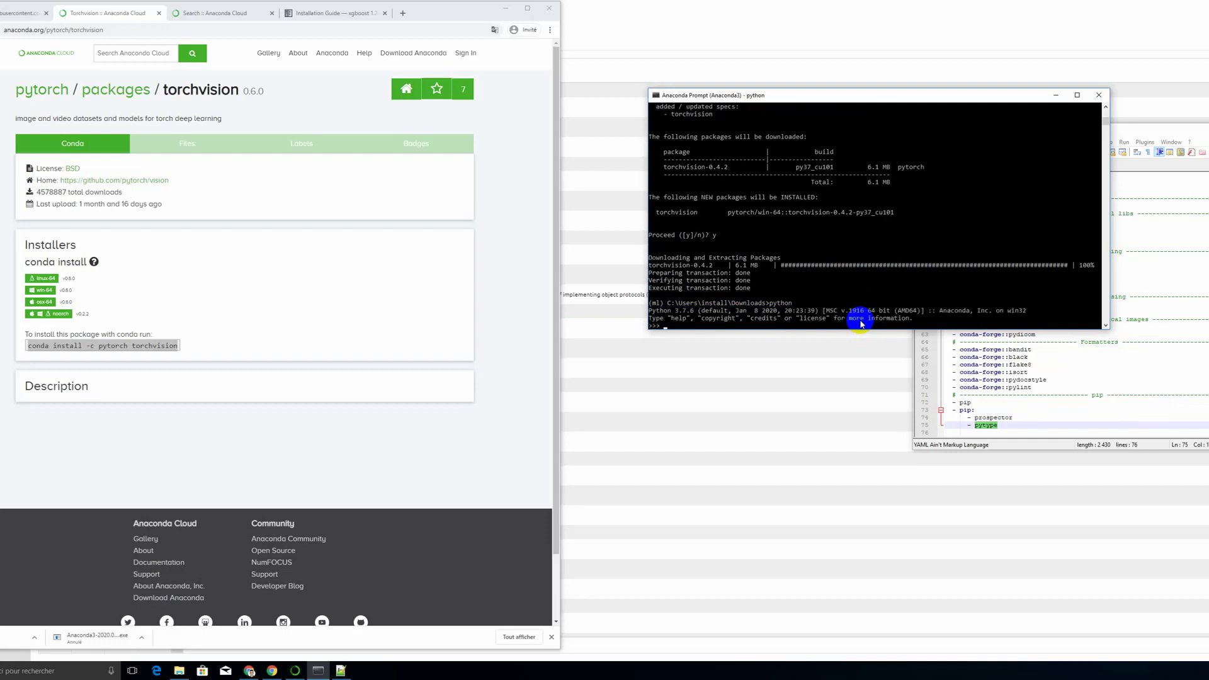
text(import )
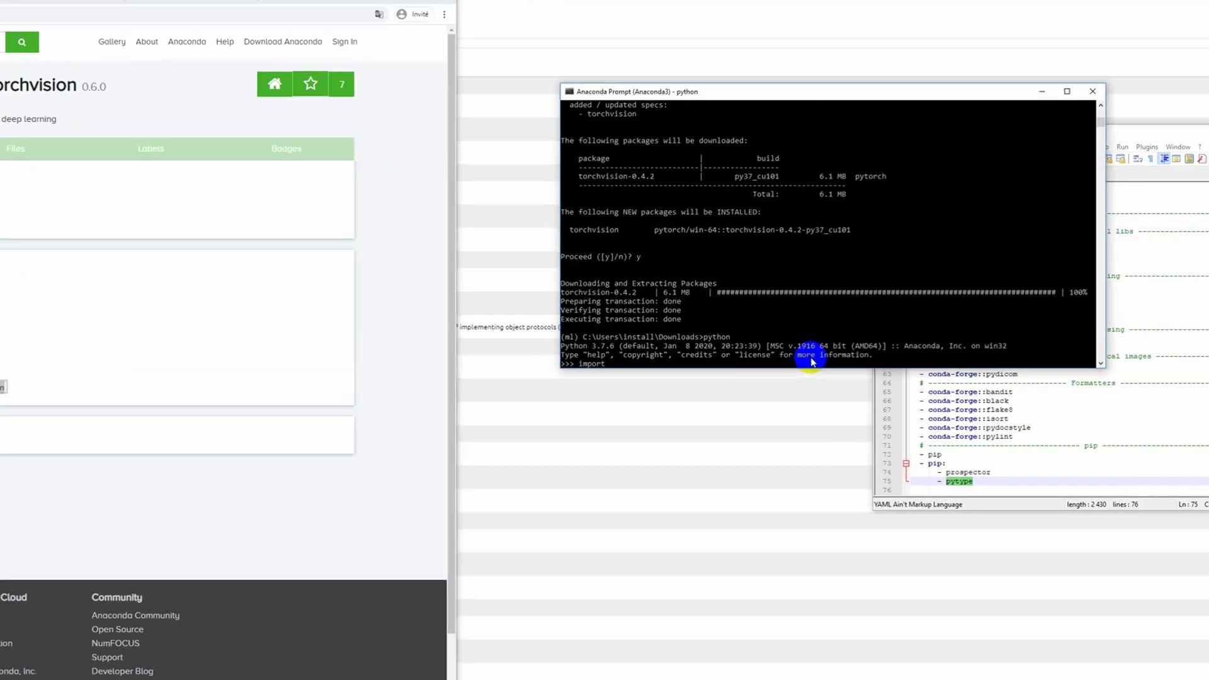
text(pandas)
text( as pd)
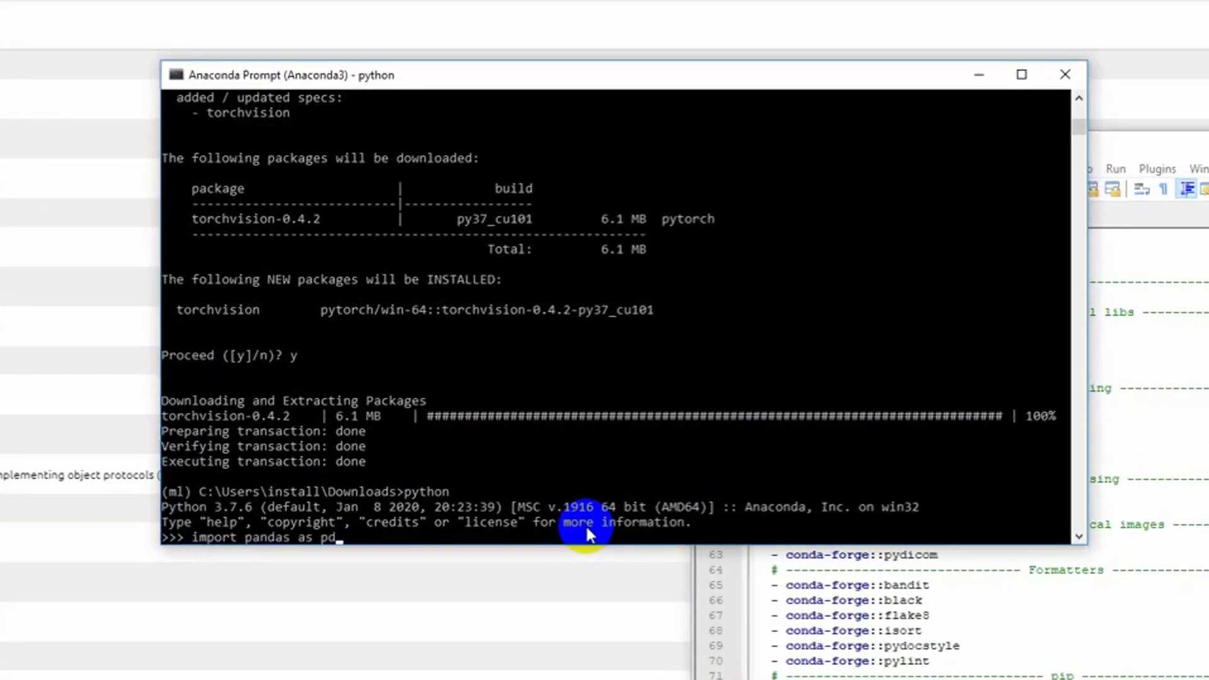
key(Return)
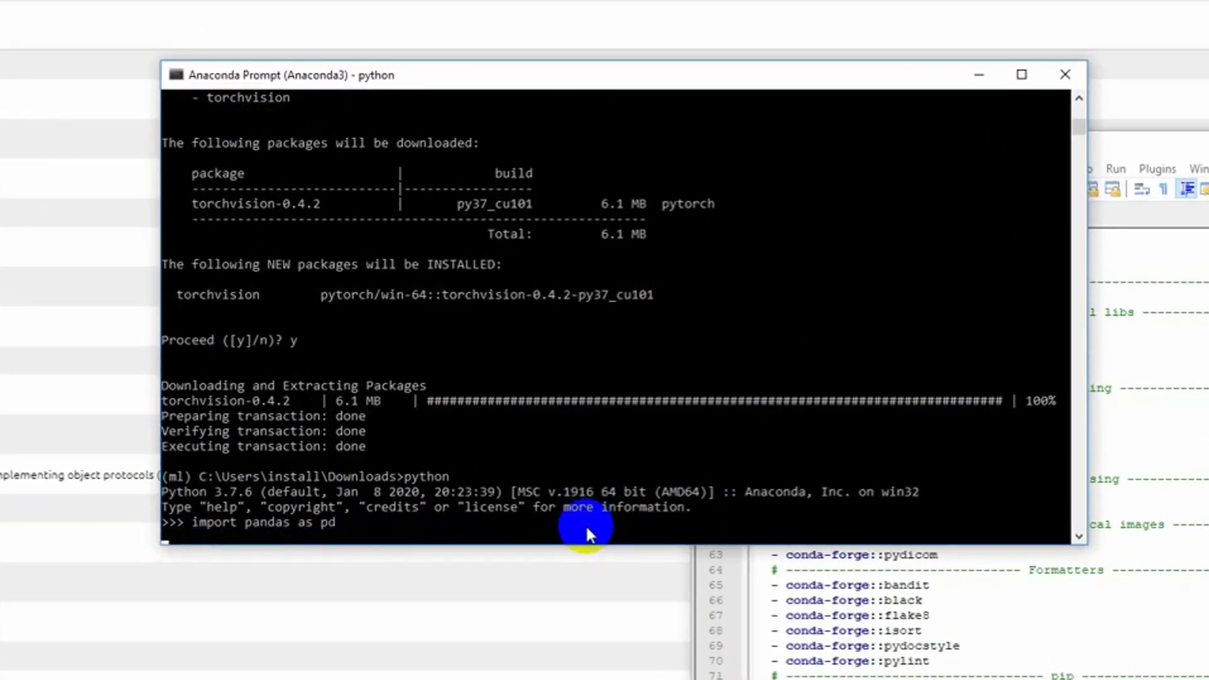
Step: Import NumPy in the Python session with "import numpy as np"
text(import numpy as np)
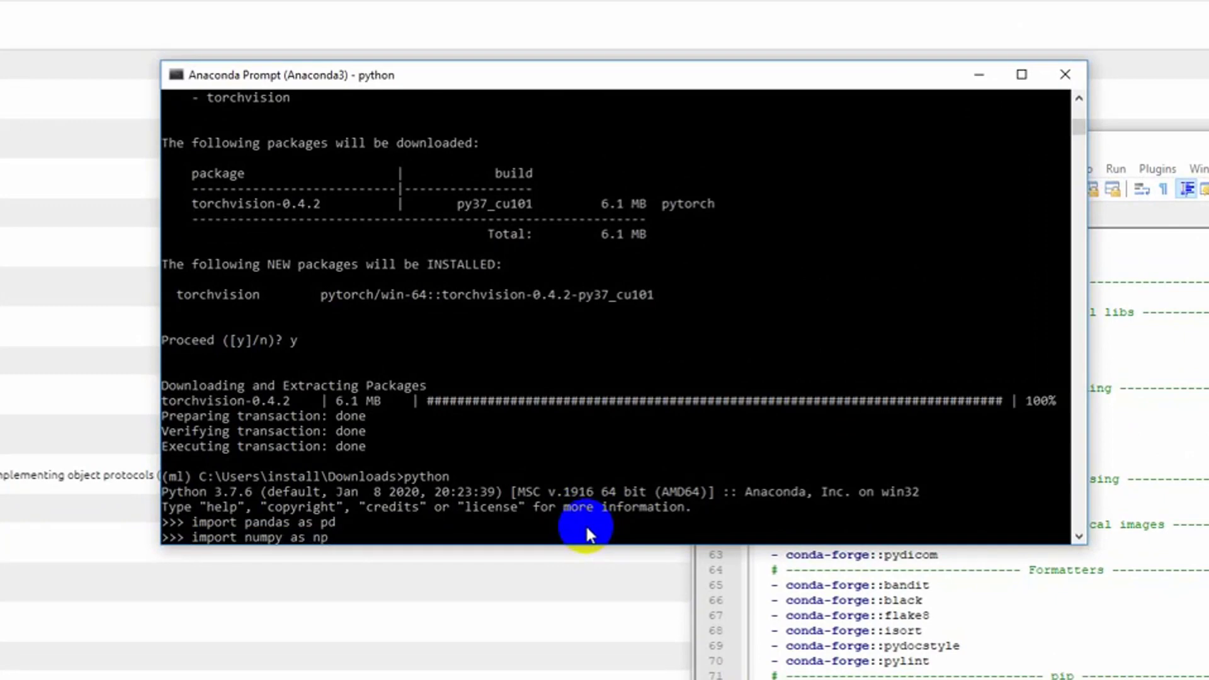
key(Return)
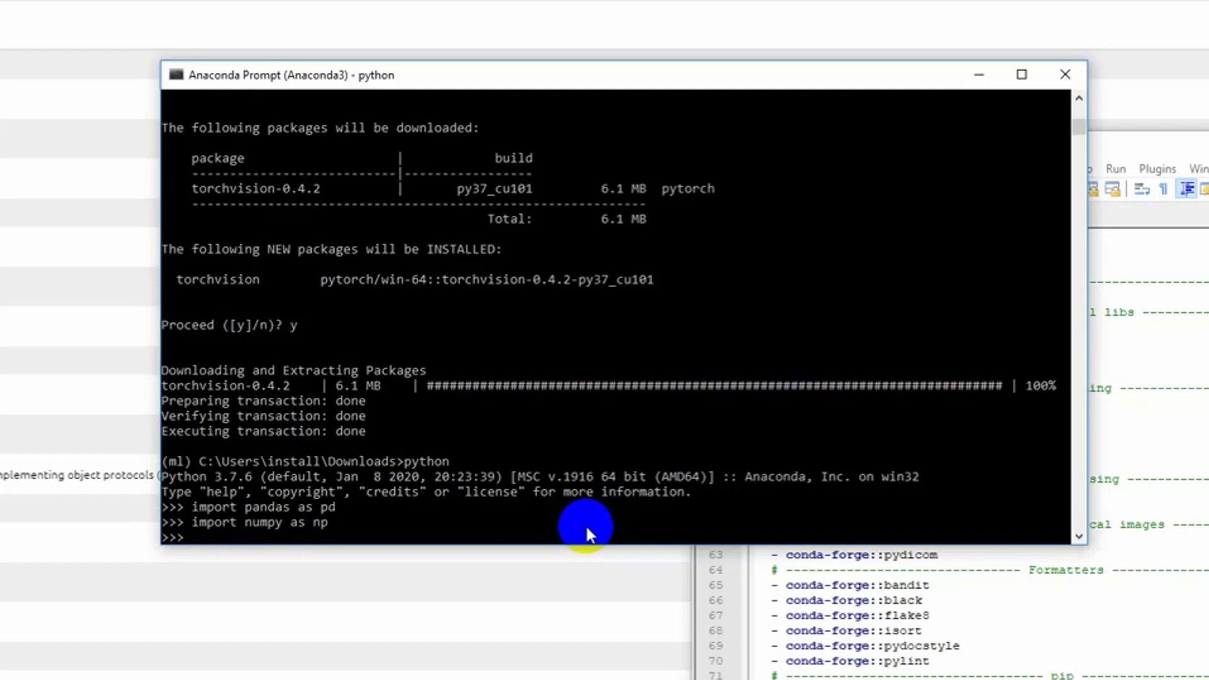
Step: Import TensorFlow in the Python session with "import tensorflow as tf"
text(import tensorfl)
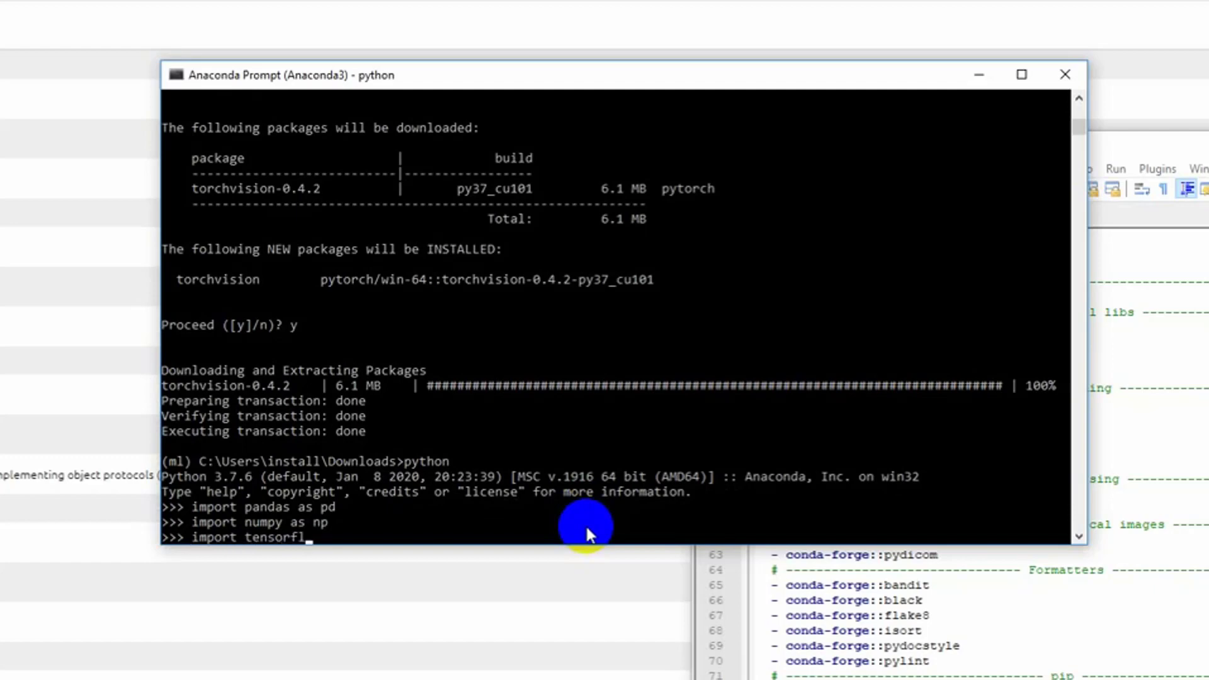
text(ow as tf)
key(Return)
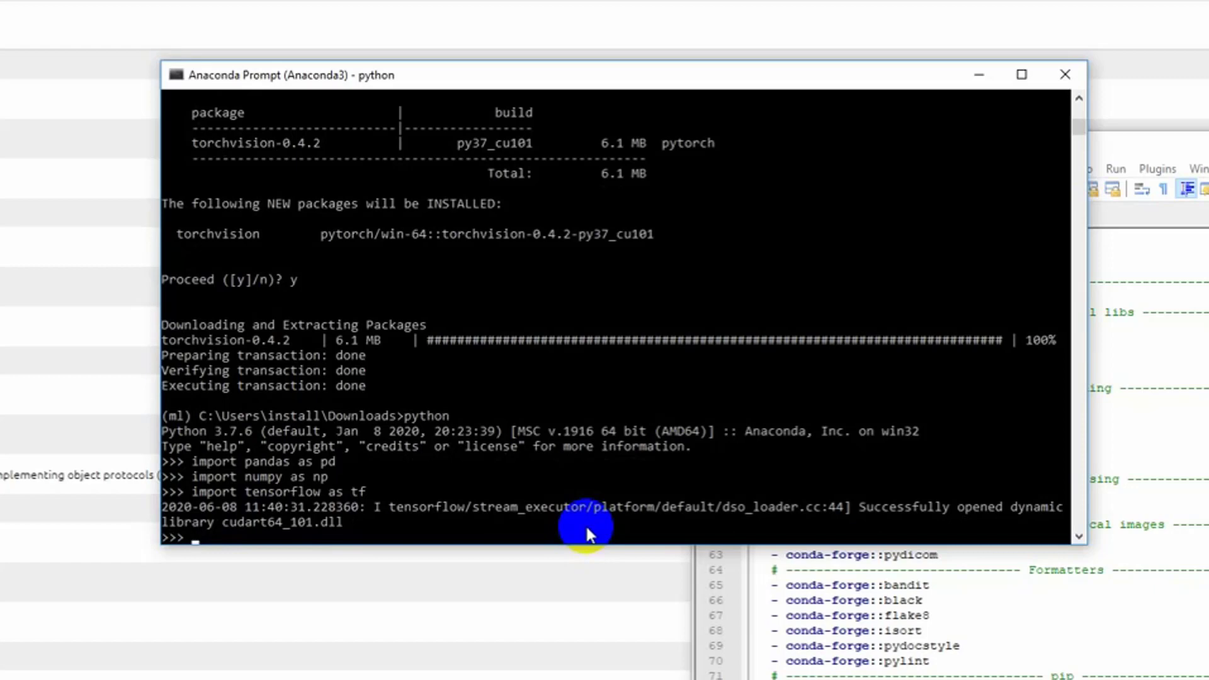
Step: Run "import keras", then leave the Python session with "exit()"
text(import keras)
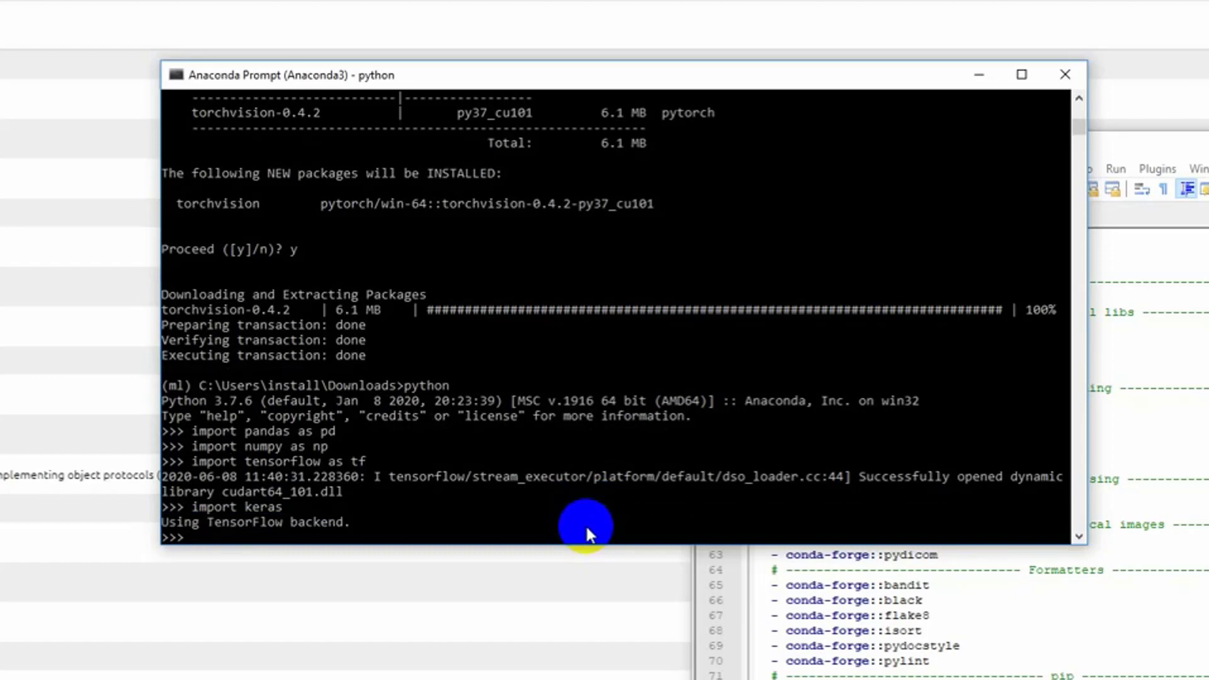
text(exit())
key(Return)
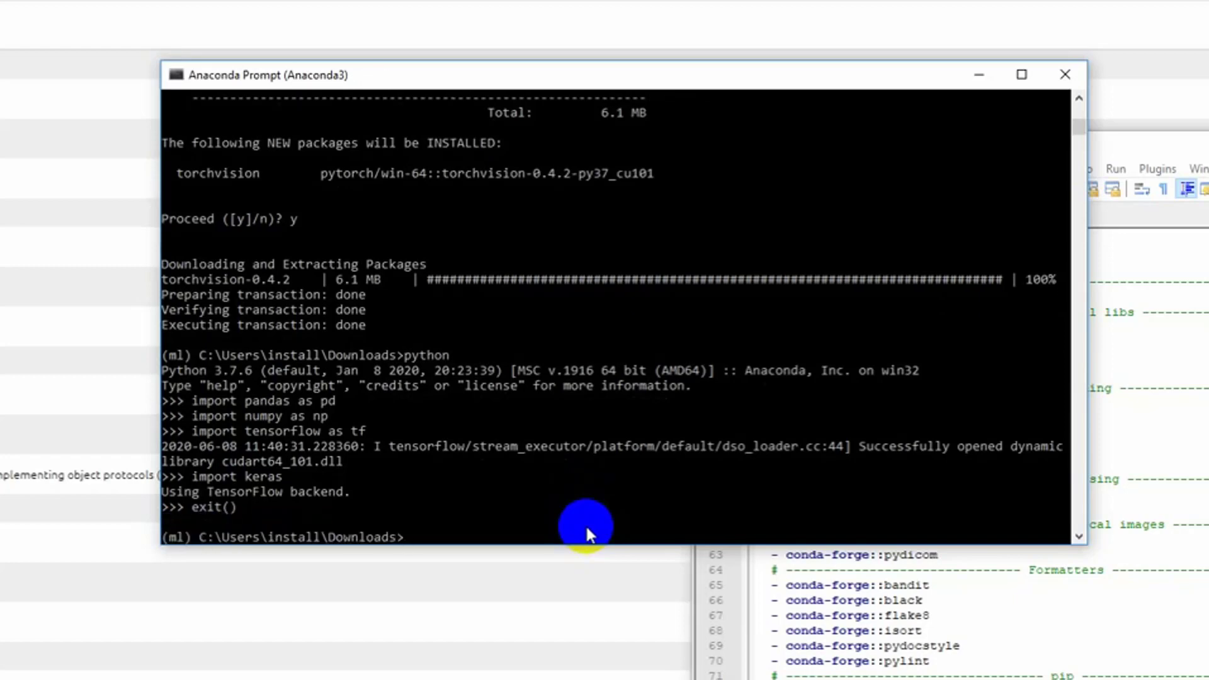
Step: Run "jupyter notebook" in the ml environment and copy the server's 127.0.0.1:8888 URL from the prompt output
text(jupyter notebook)
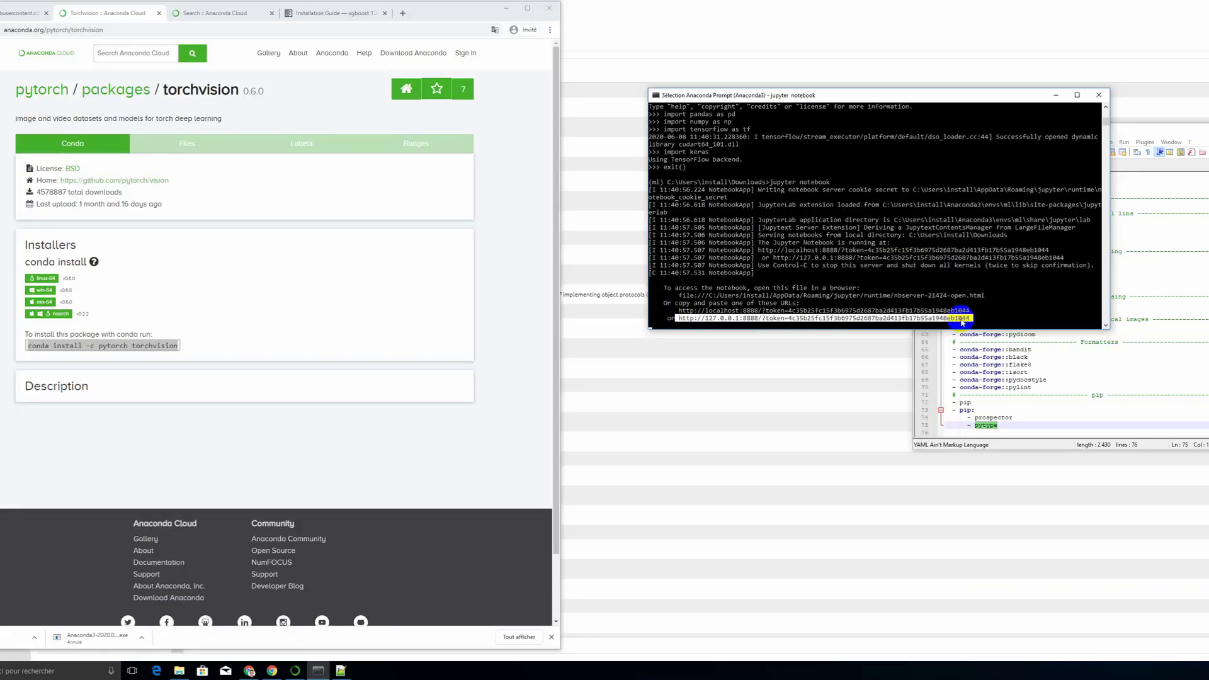
click(964, 318)
drag(966, 318, 680, 324)
right_click(681, 324)
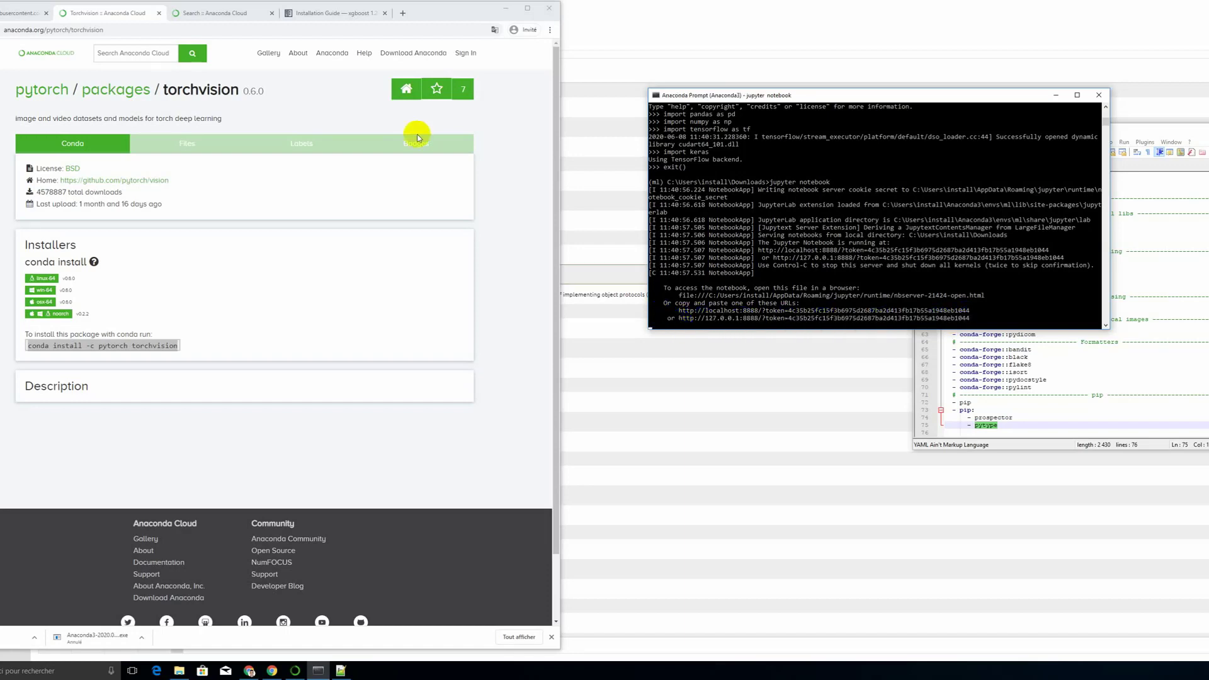
Step: Switch to Chrome, open the copied Jupyter URL with its access token in a new tab and maximize the window
click(402, 13)
key(ctrl+v)
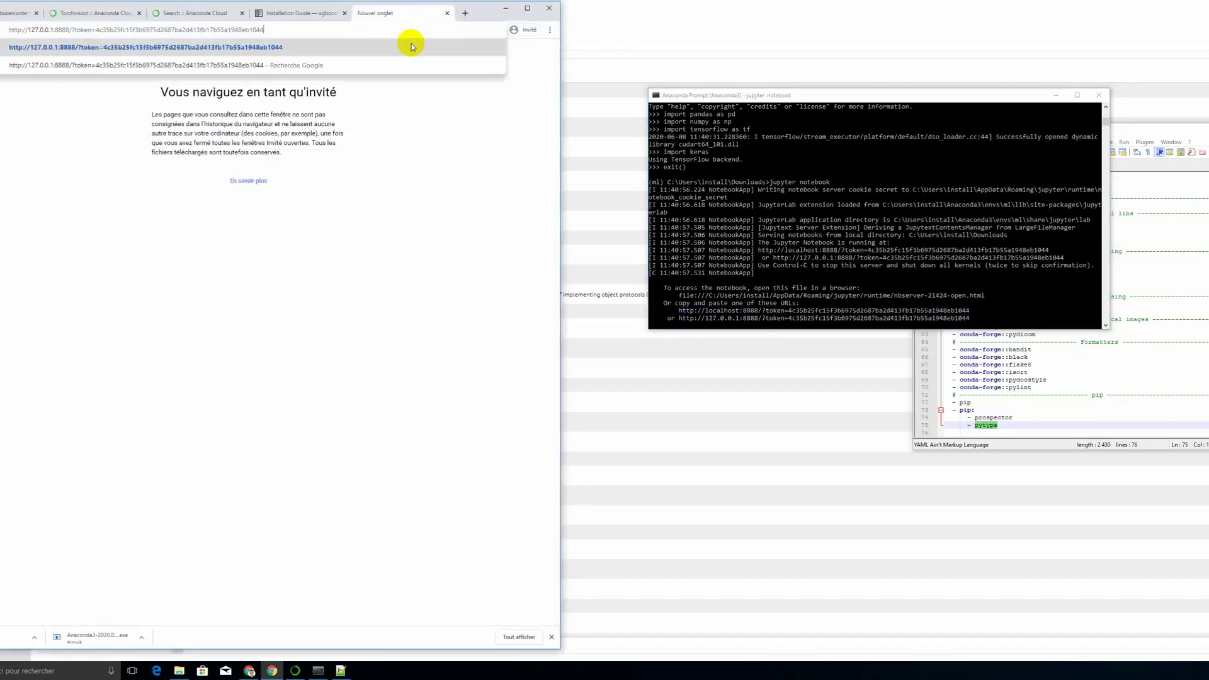
click(413, 46)
click(528, 8)
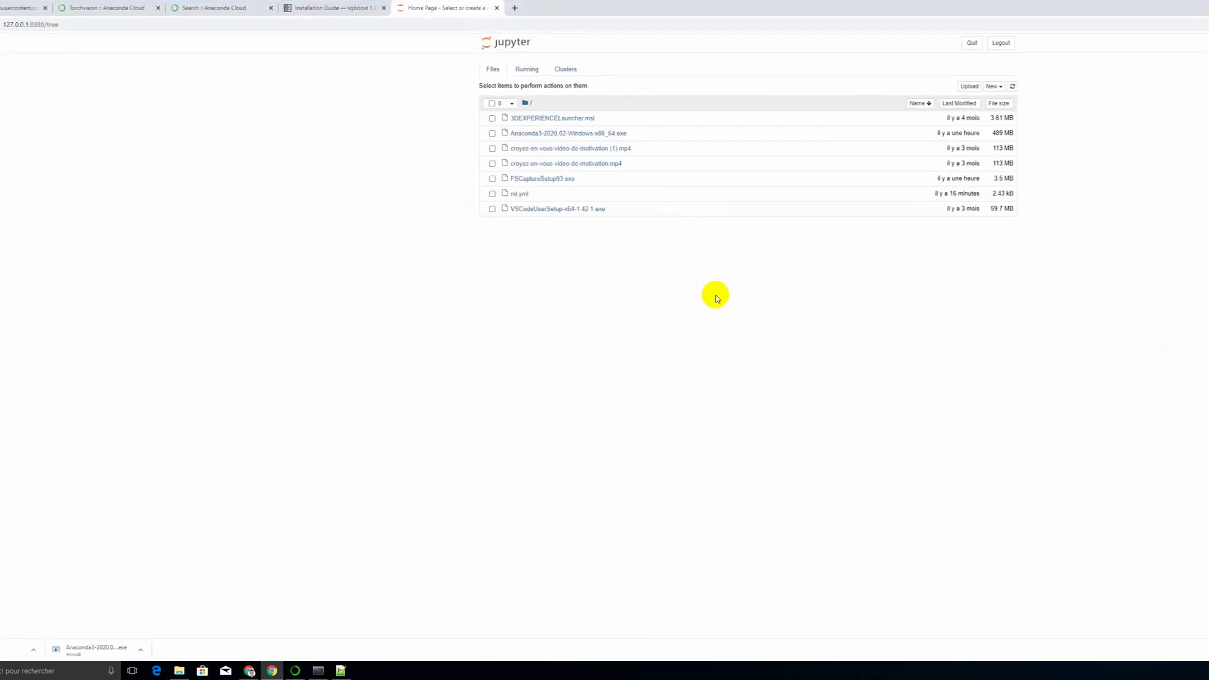
Step: Create a new Python 3 notebook and add seven empty cells below the first one
click(995, 86)
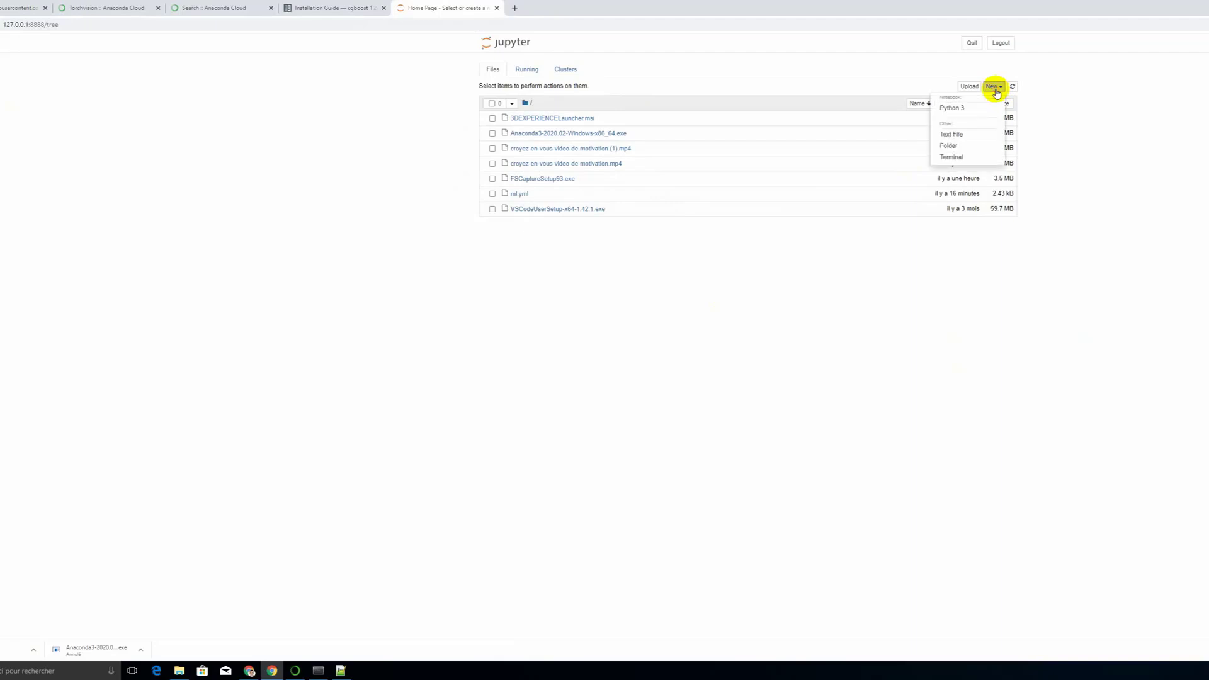
click(964, 108)
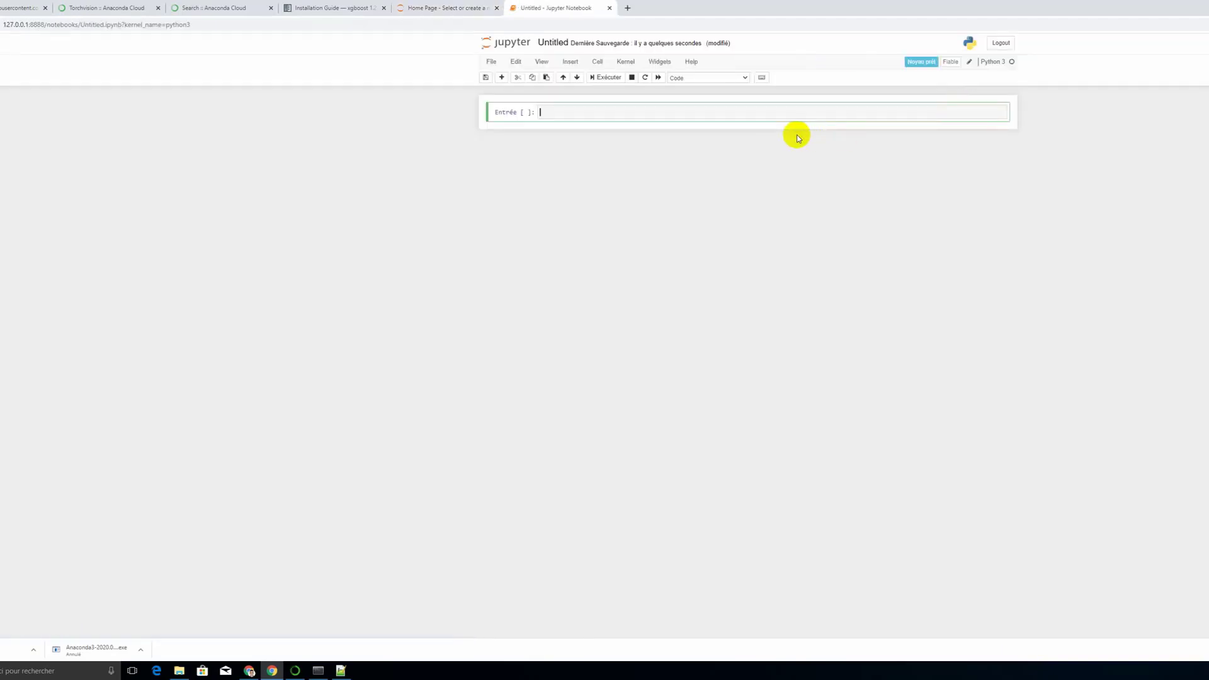
key(Escape)
key(b)
key(b)
key(b)
key(b)
key(b)
key(b)
key(b)
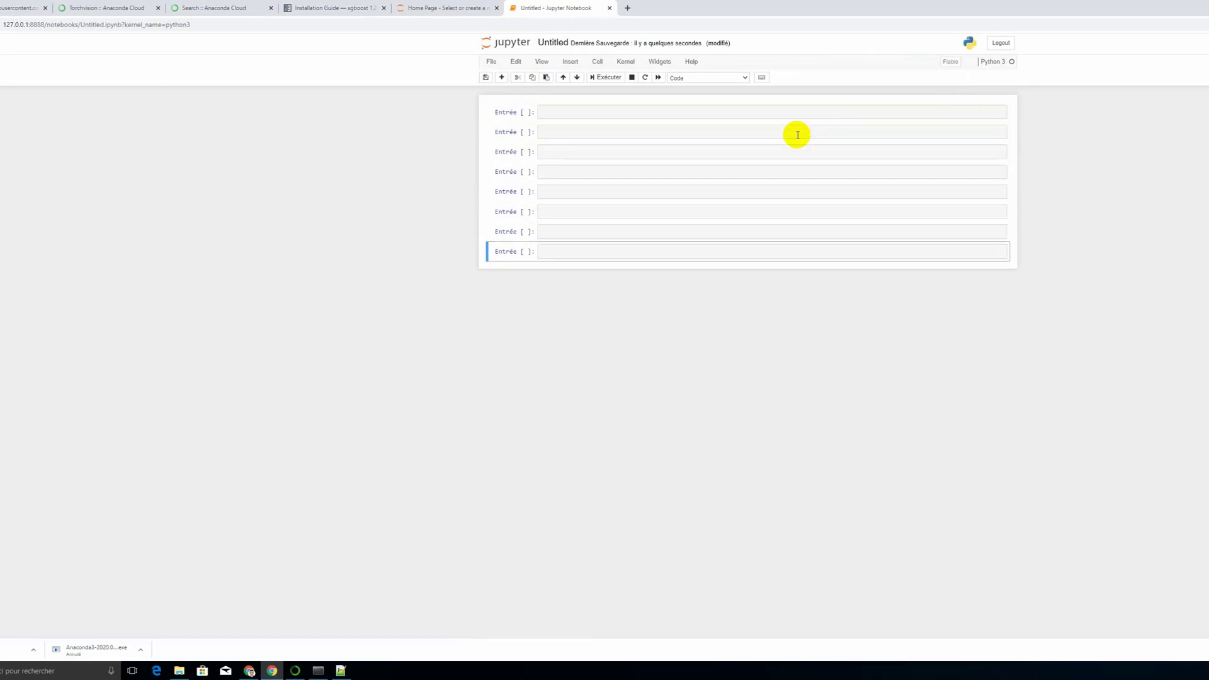
Step: Enter "from sklearn.ensemble" in the notebook's first cell, picking the ensemble module from the completion suggestions
click(791, 113)
text(from skl)
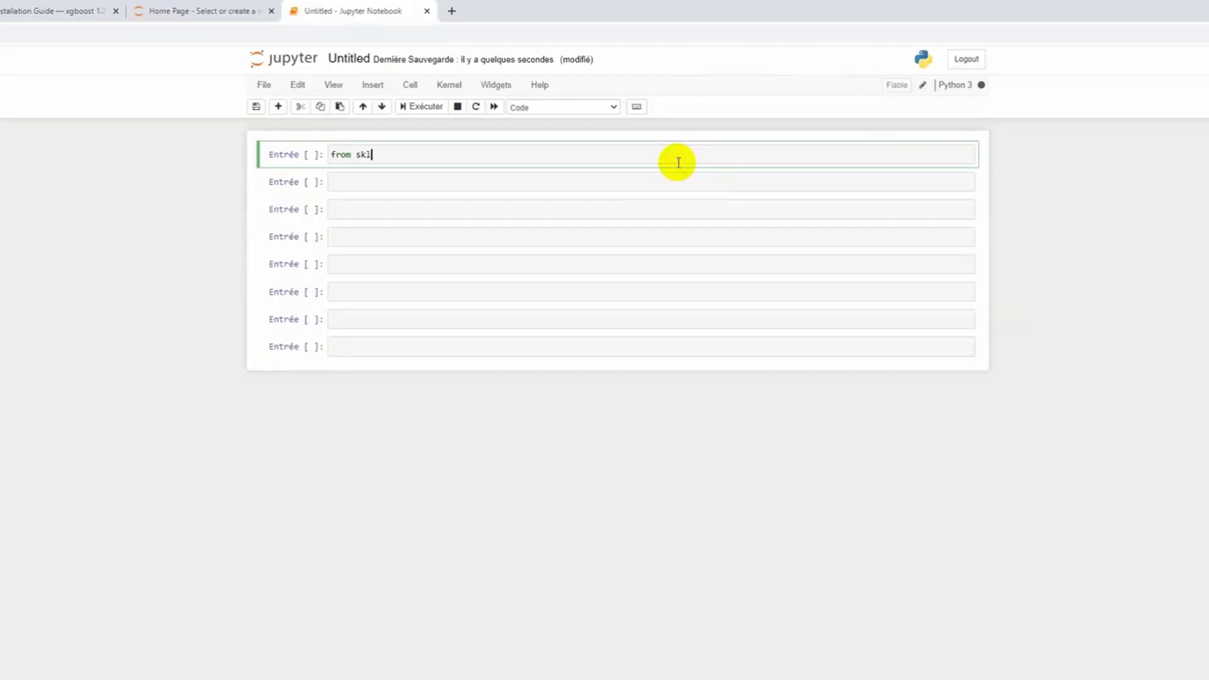
text(earn.)
key(Tab)
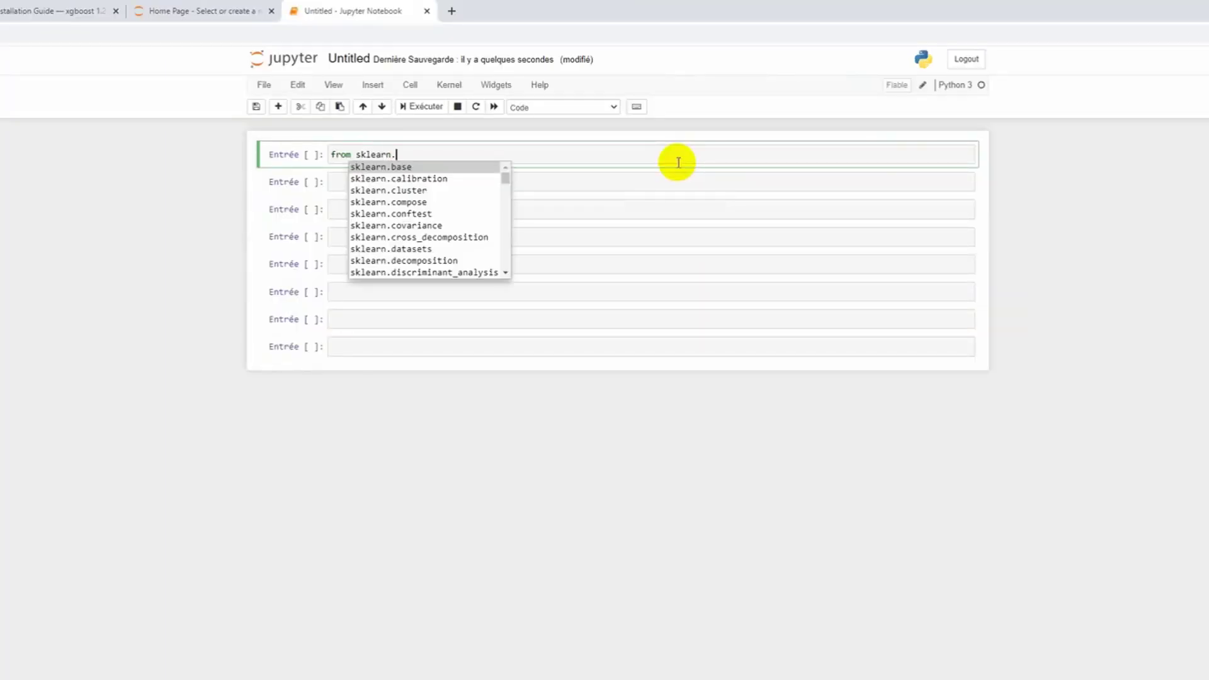
key(Down)
key(Down)
key(Down)
key(Down)
key(Down)
key(Down)
key(Down)
key(Down)
key(Down)
key(Down)
key(Down)
key(Down)
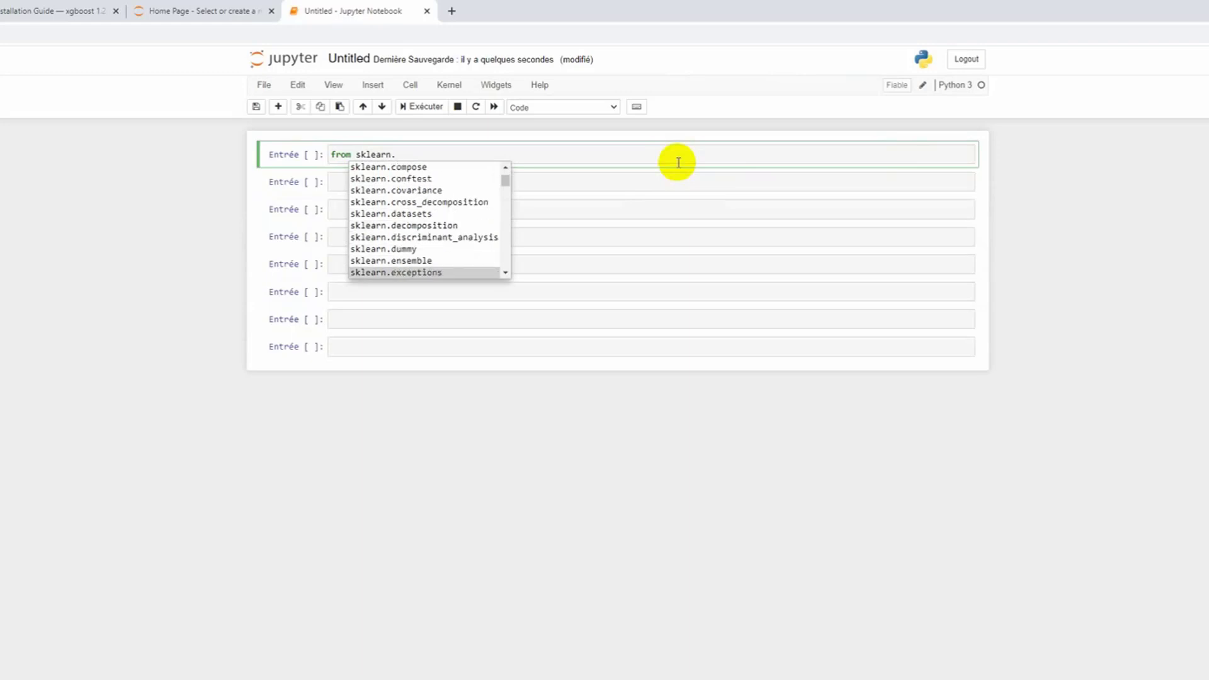
key(Up)
key(Return)
Step: Extend the first cell's statement to "from sklearn.ensemble import" and look up completions for the name to import
text(imp)
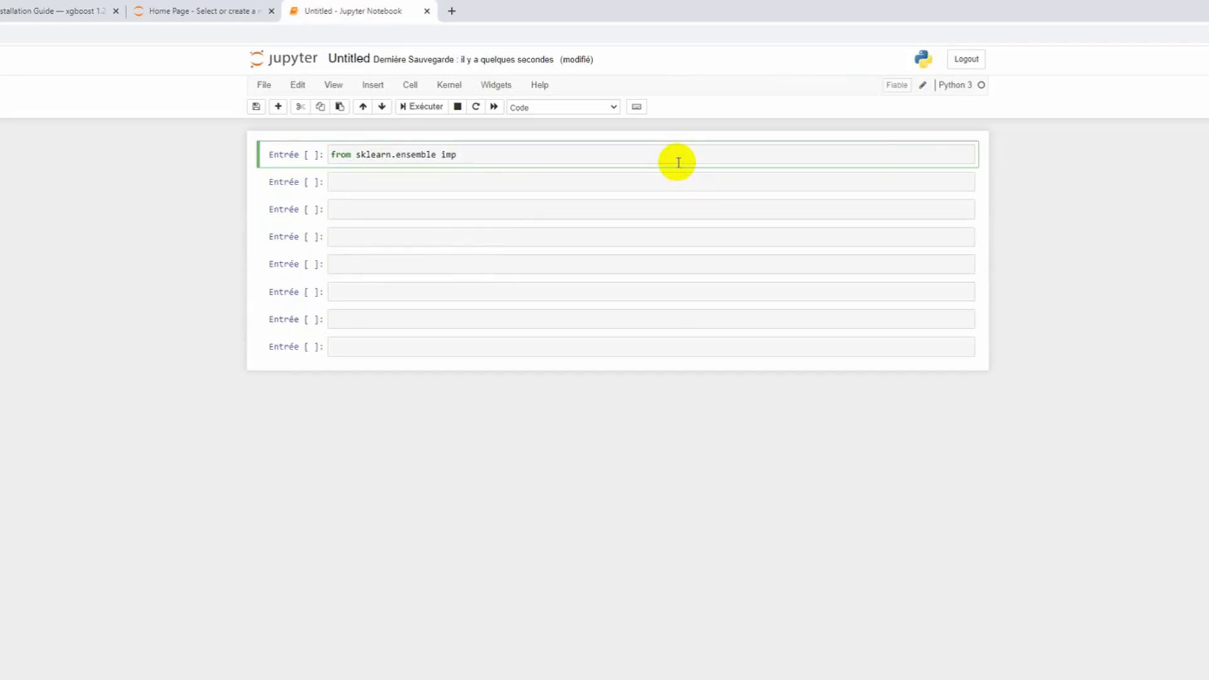
text(rort l)
key(Tab)
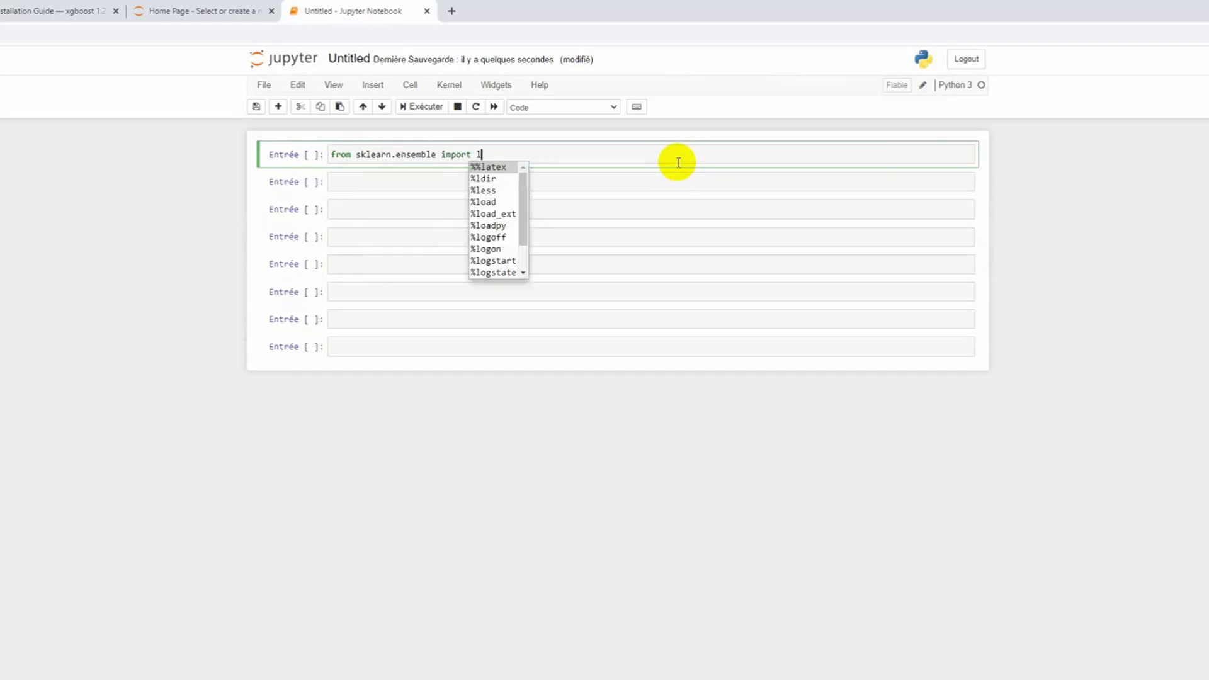
key(BackSpace)
text(d)
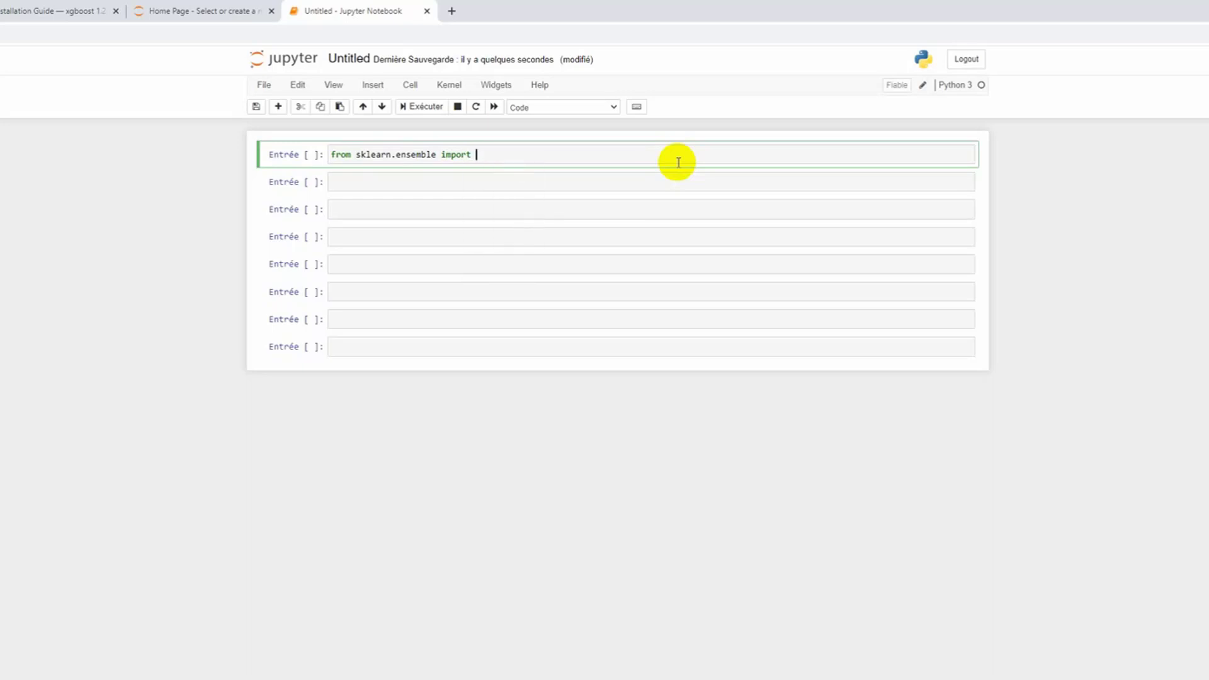
key(shift+Return)
click(686, 181)
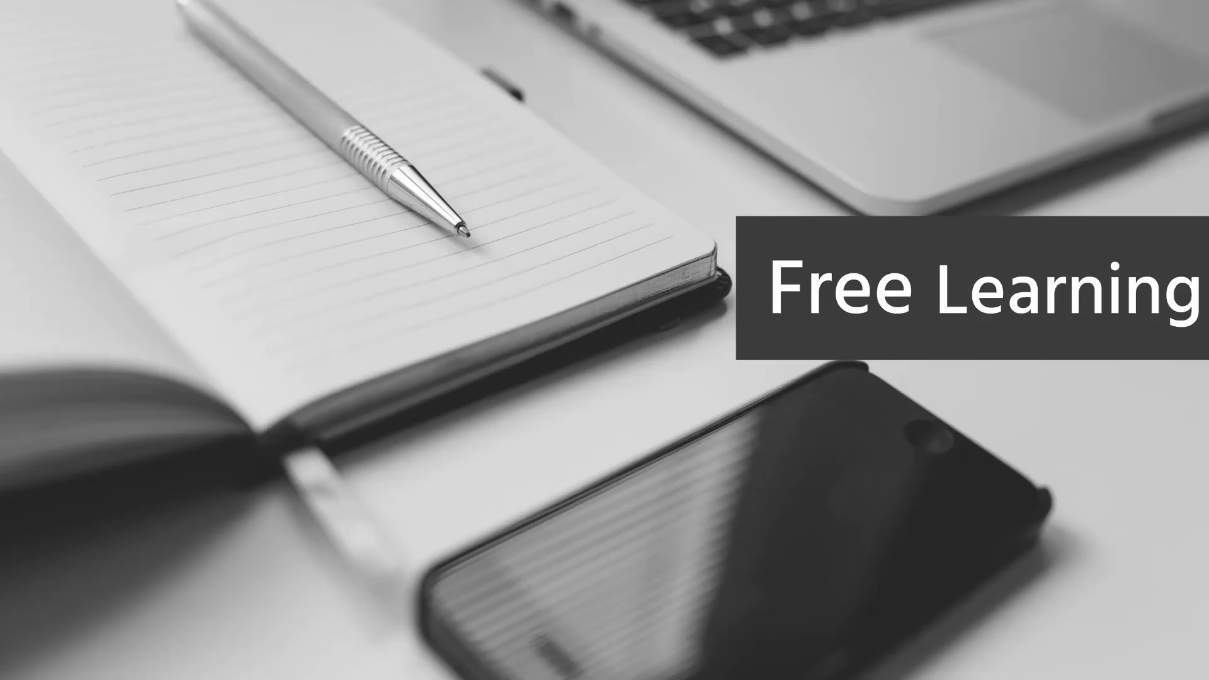